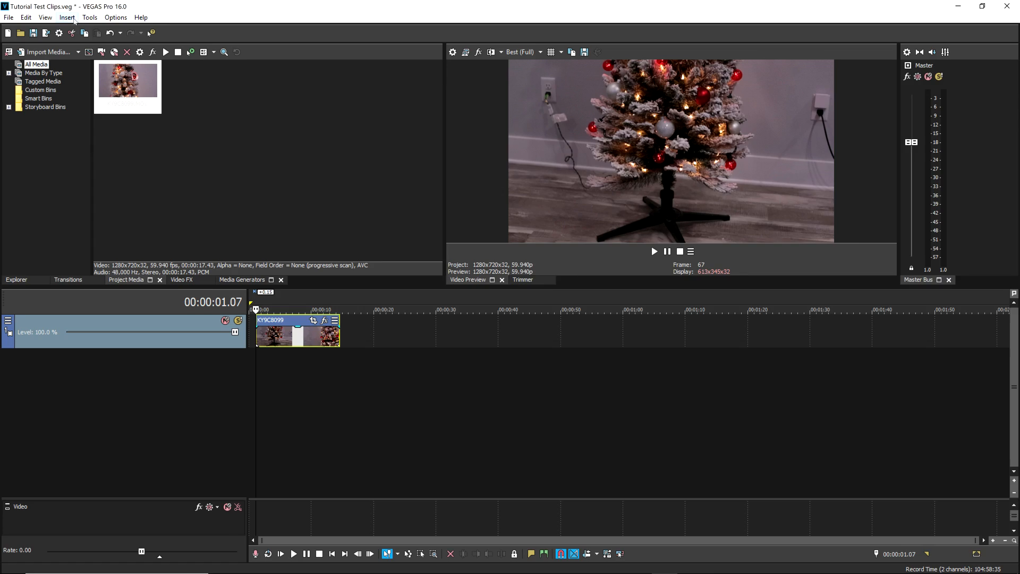
pyautogui.moveTo(187, 42)
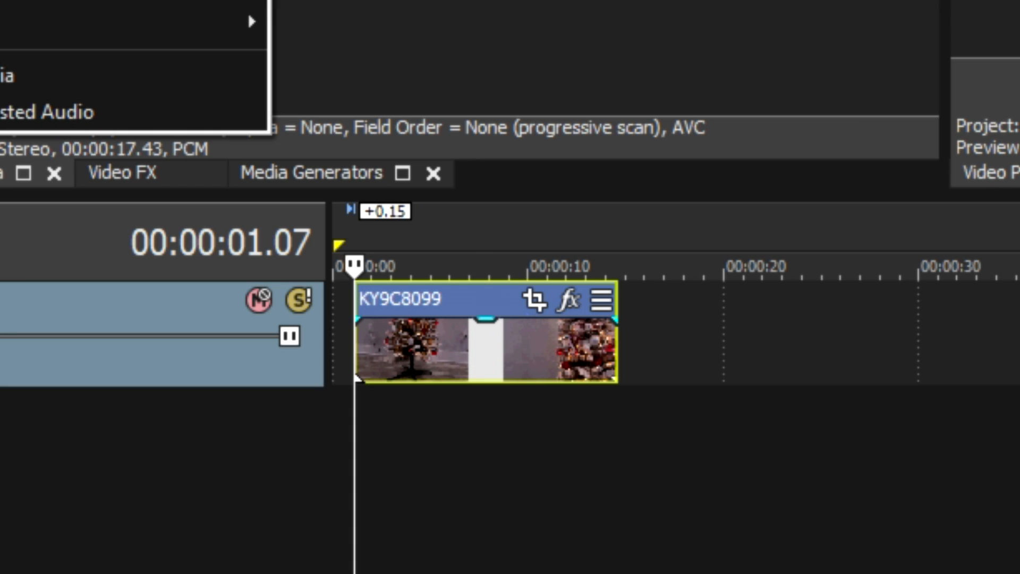
pyautogui.press('Escape')
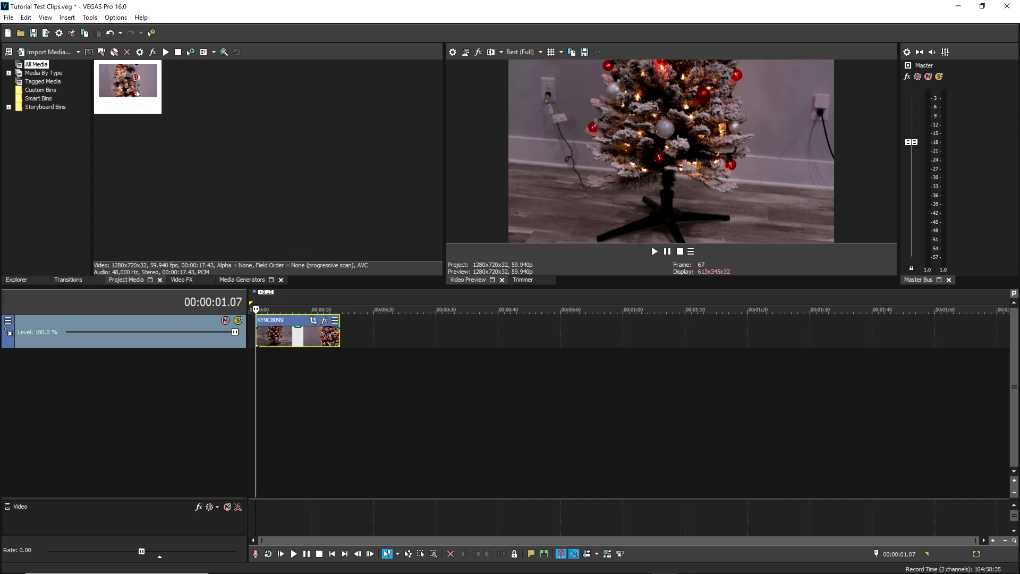
pyautogui.rightClick(142, 92)
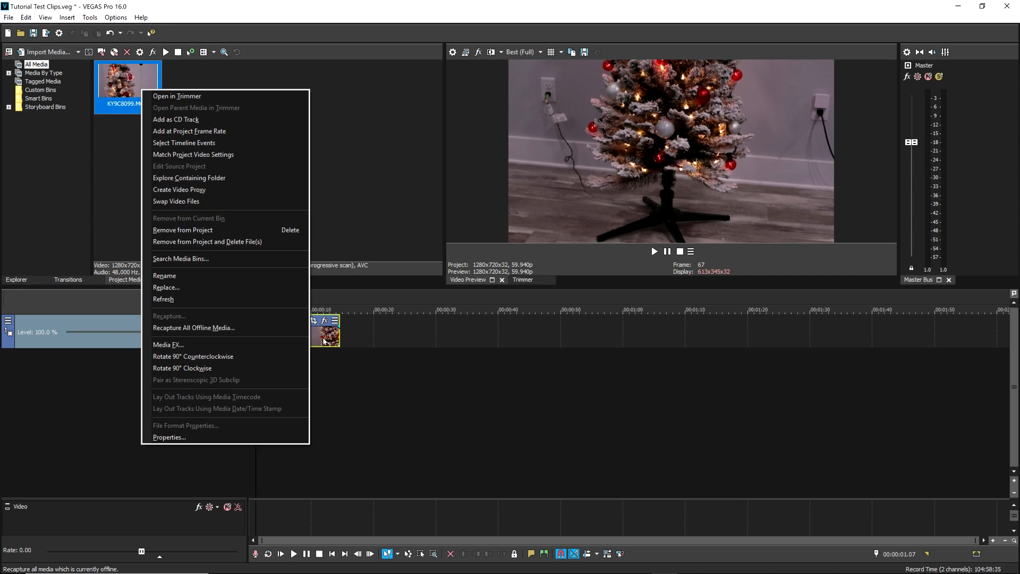
pyautogui.click(419, 408)
# Add the VEGAS Video Stabilization plug-in as a media effect on the KY9C8099 clip in the timeline
pyautogui.rightClick(399, 415)
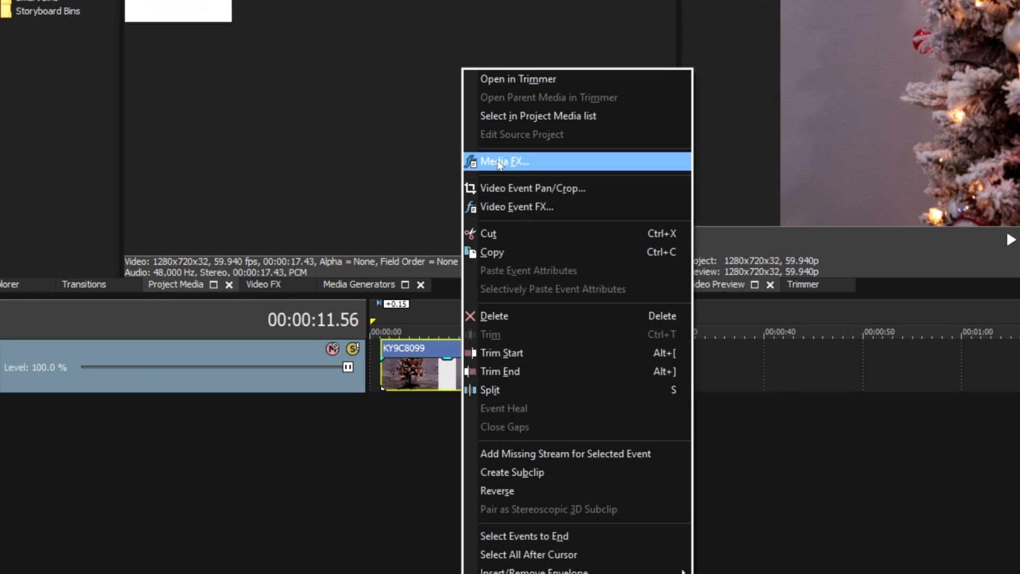
pyautogui.click(500, 162)
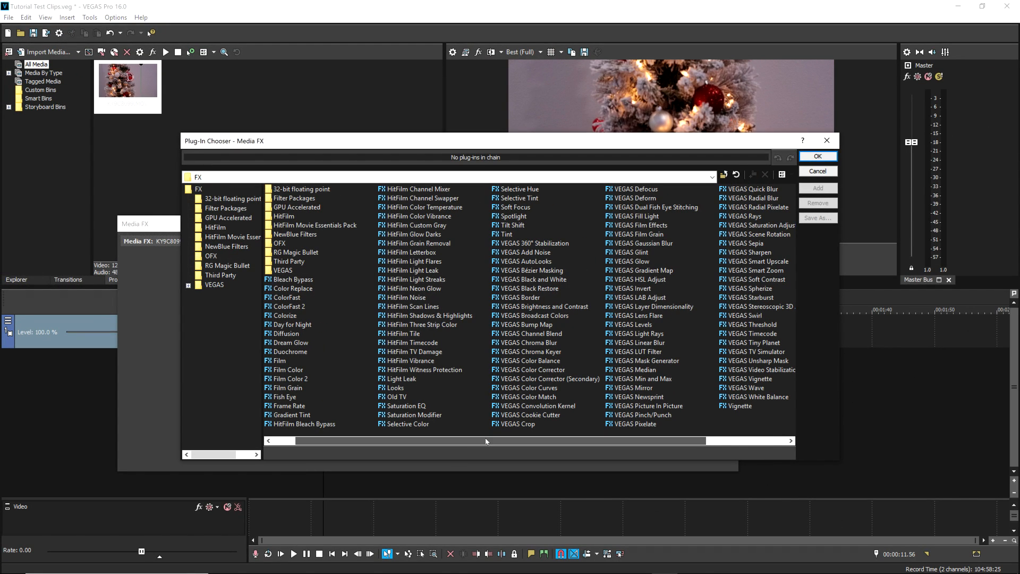
pyautogui.moveTo(486, 441); pyautogui.dragTo(619, 447)
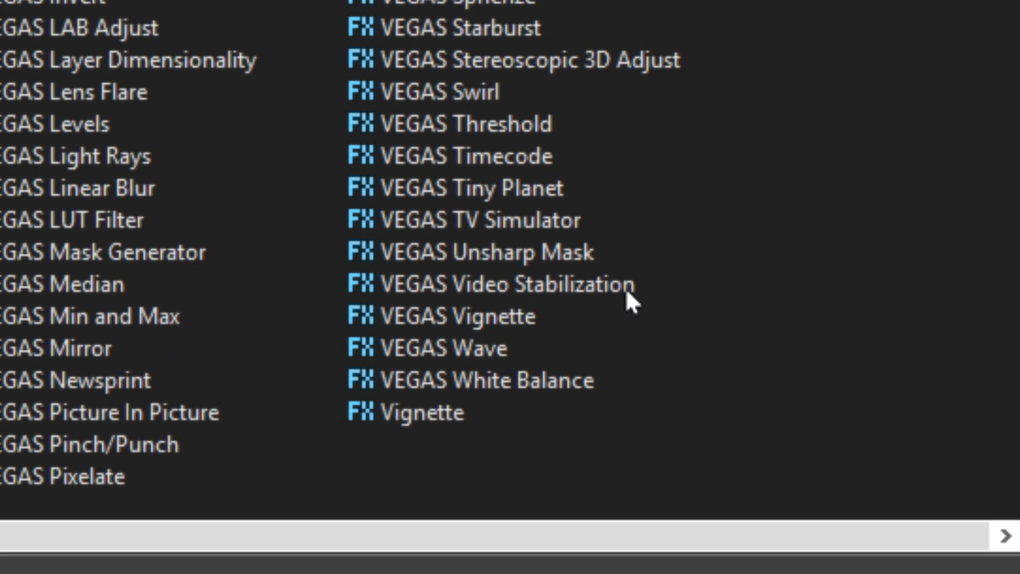
pyautogui.doubleClick(684, 371)
pyautogui.click(817, 157)
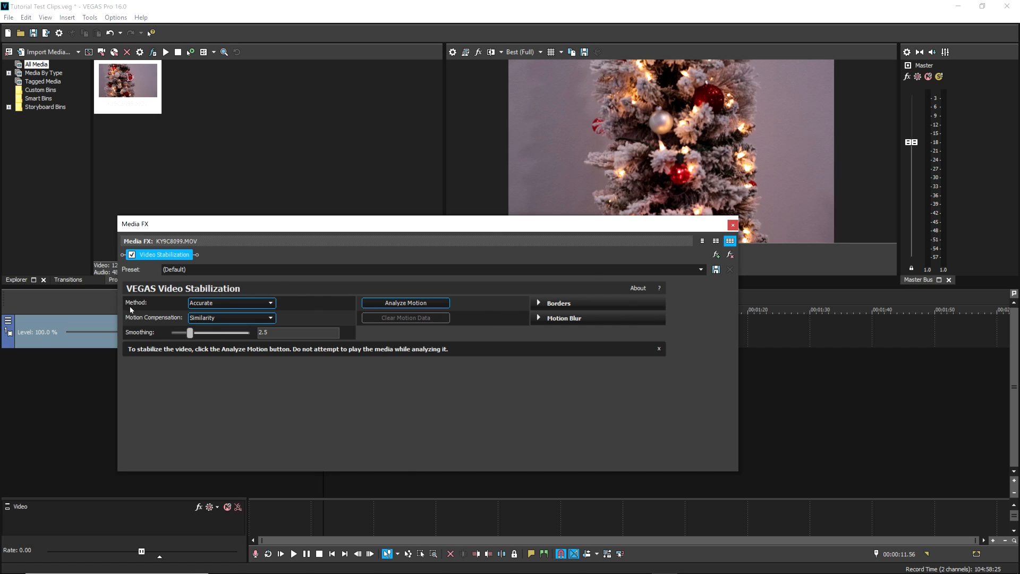
# Review the choices offered for the stabilization Method and Motion Compensation settings
pyautogui.click(235, 304)
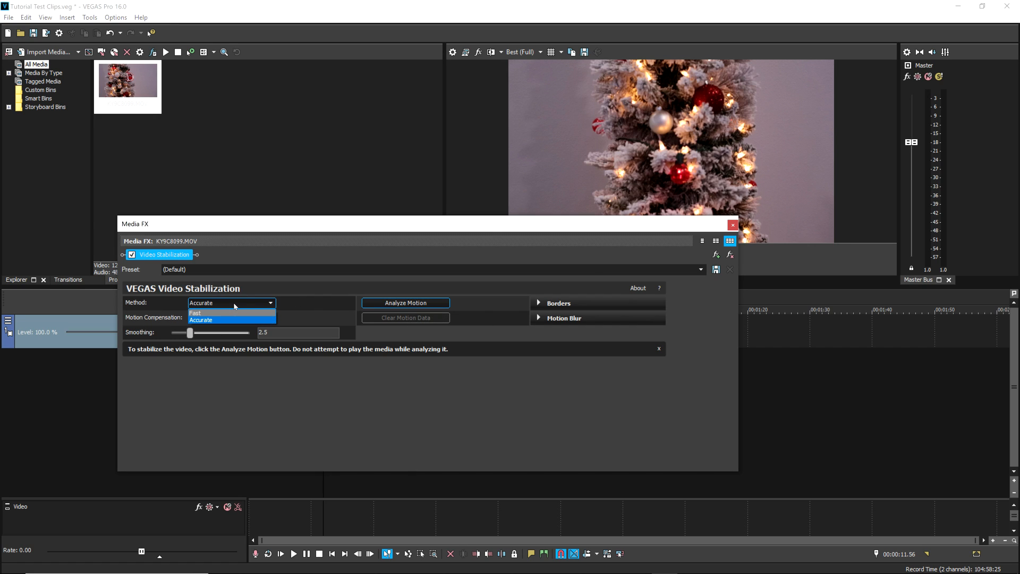
pyautogui.click(234, 319)
pyautogui.click(223, 317)
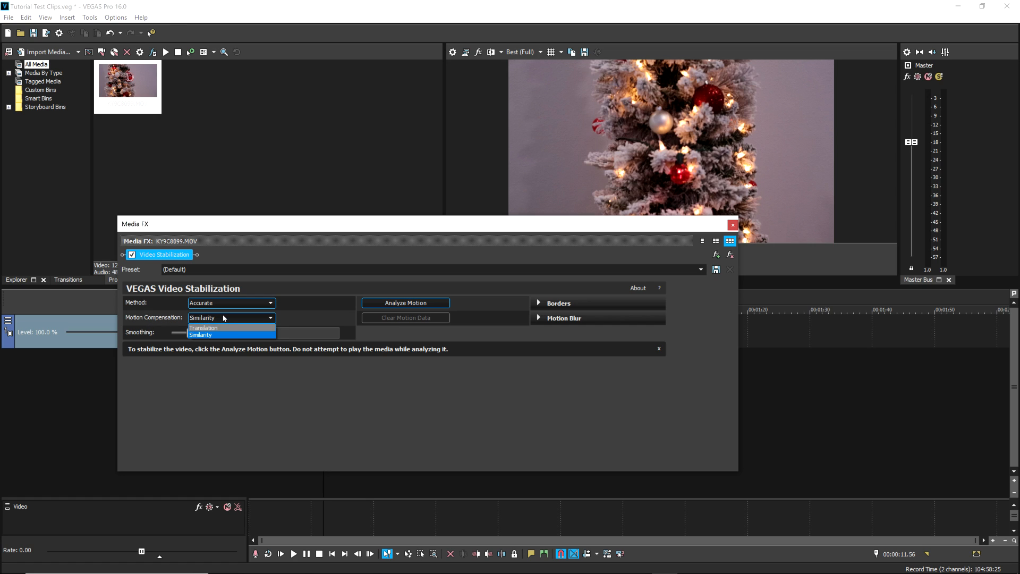
pyautogui.click(224, 317)
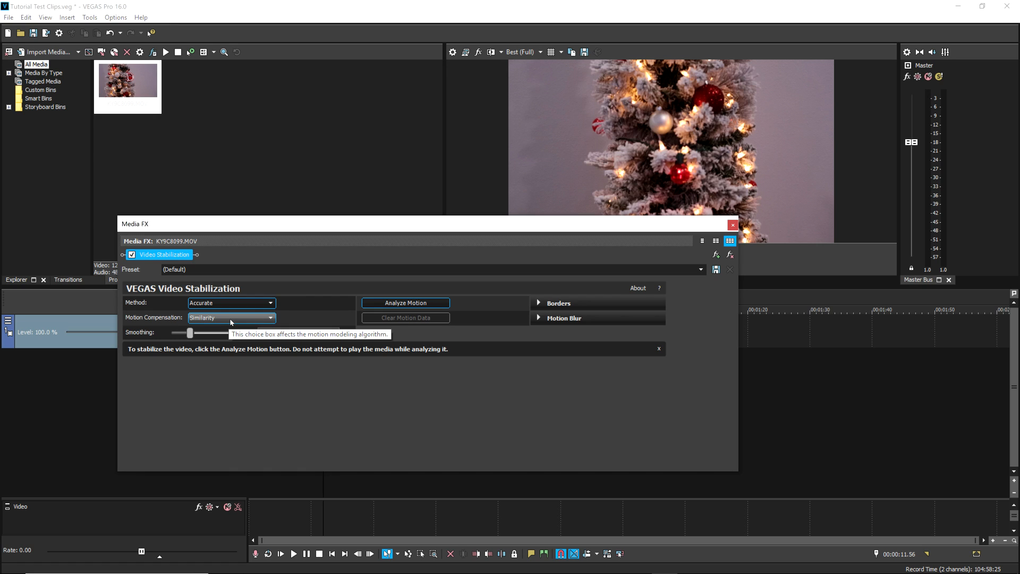
pyautogui.click(229, 317)
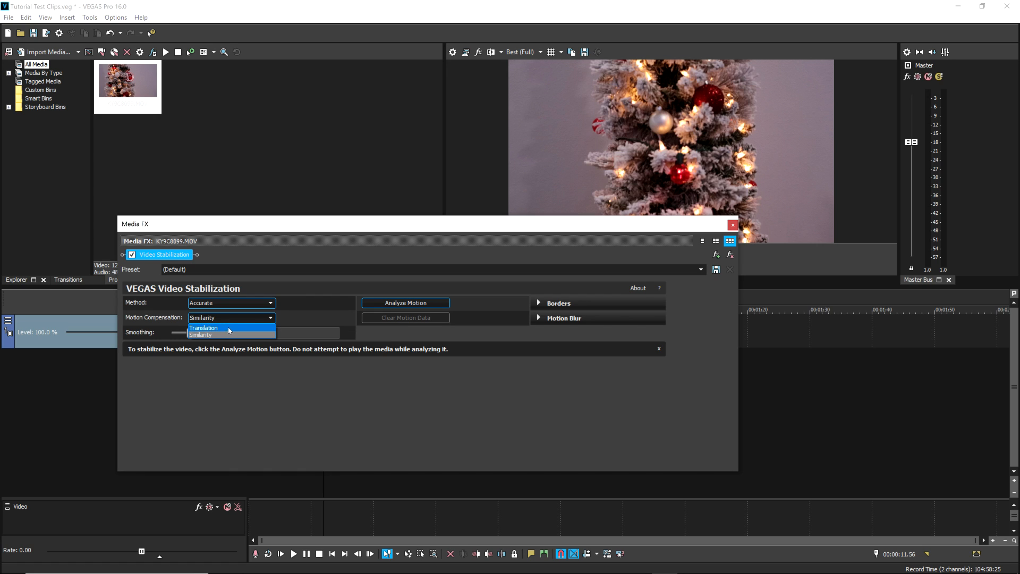
pyautogui.click(184, 317)
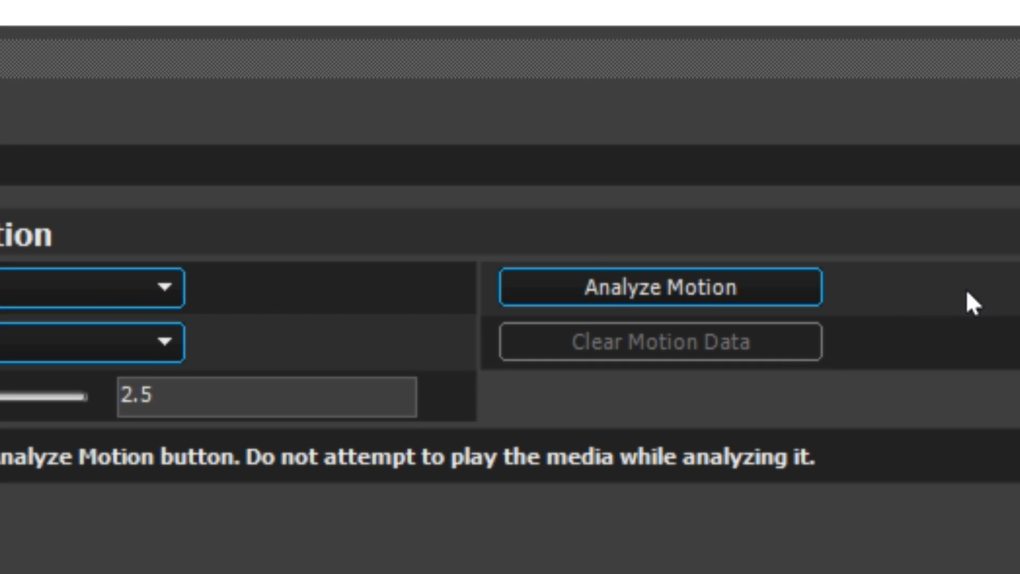
# Analyze the clip's motion for stabilization and expand the Motion Blur and Borders settings
pyautogui.click(593, 291)
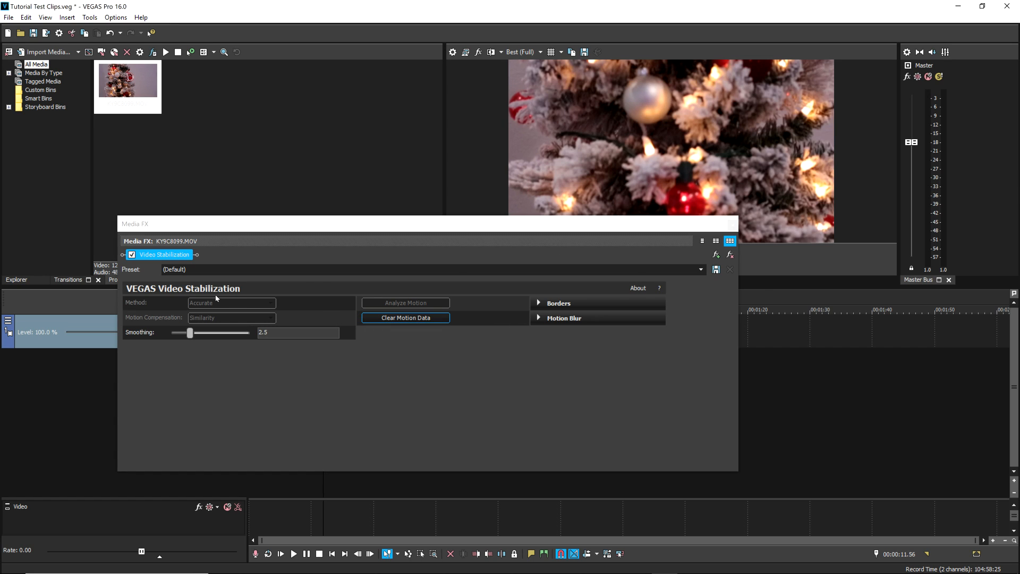
pyautogui.click(595, 327)
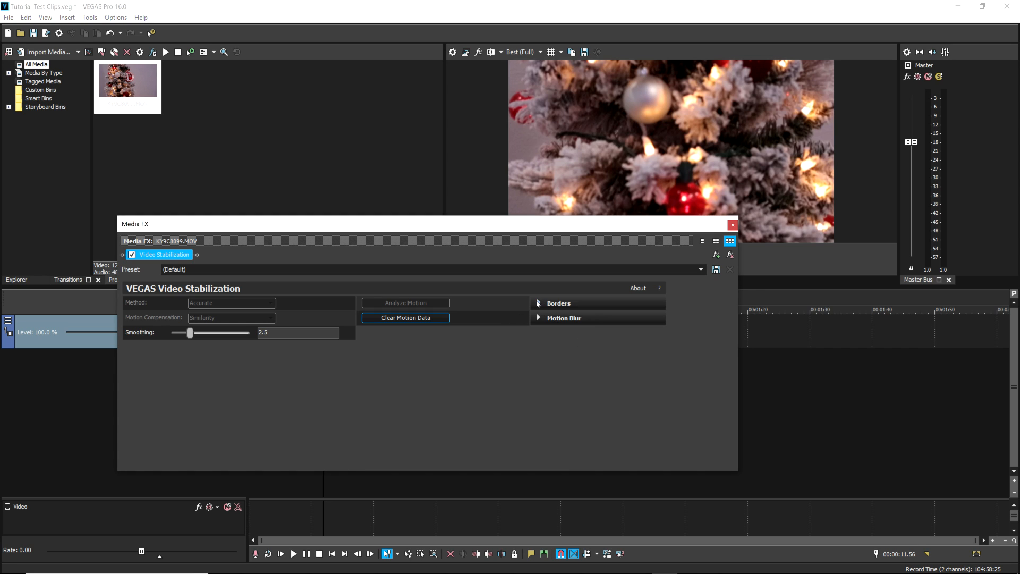
pyautogui.click(537, 320)
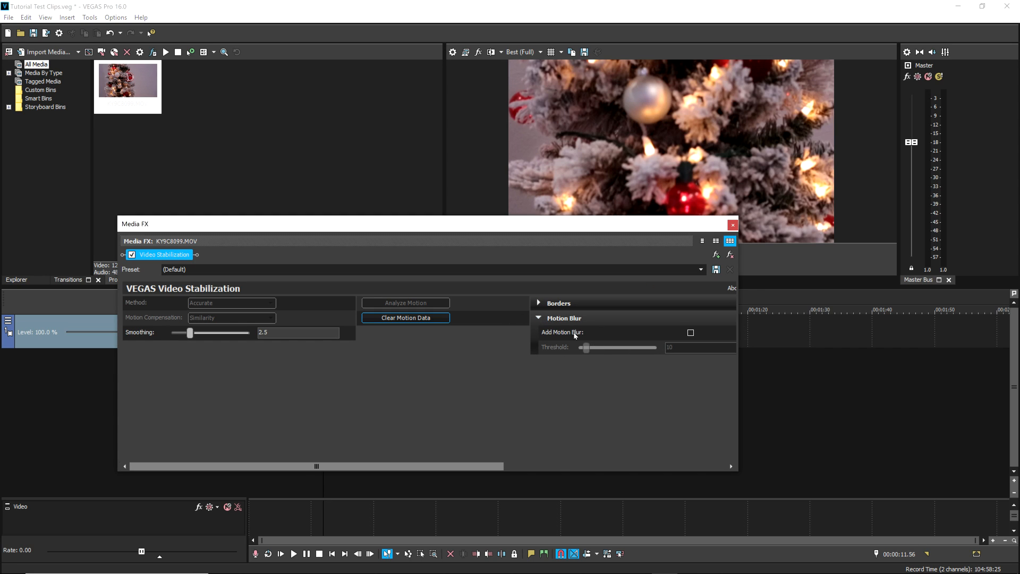
pyautogui.click(539, 303)
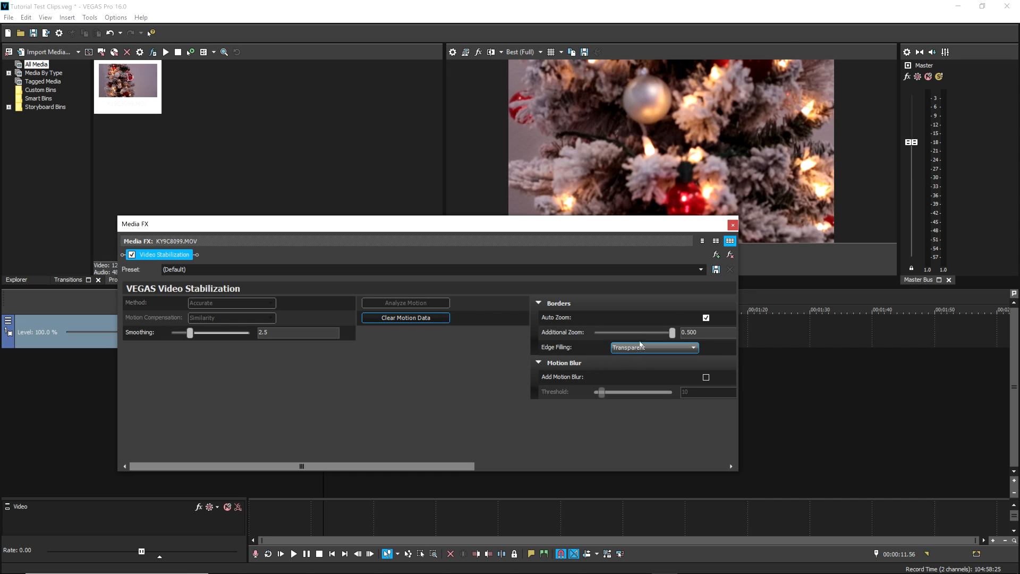
# Turn Auto Zoom off, preview the clip around 00:00:05.37, and turn Auto Zoom back on
pyautogui.click(706, 317)
pyautogui.moveTo(549, 225); pyautogui.dragTo(545, 379)
pyautogui.click(283, 360)
pyautogui.press('space')
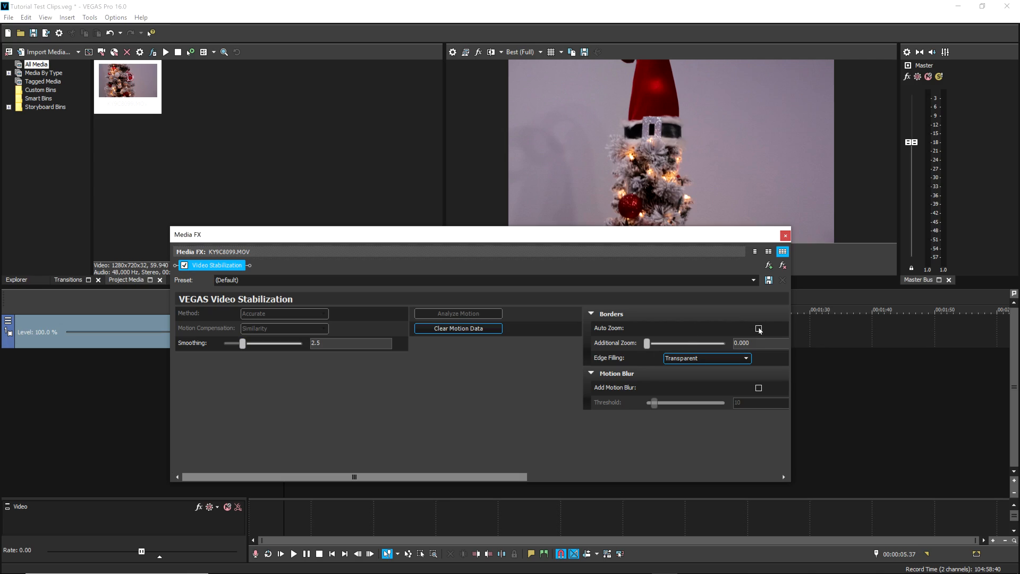
pyautogui.click(758, 328)
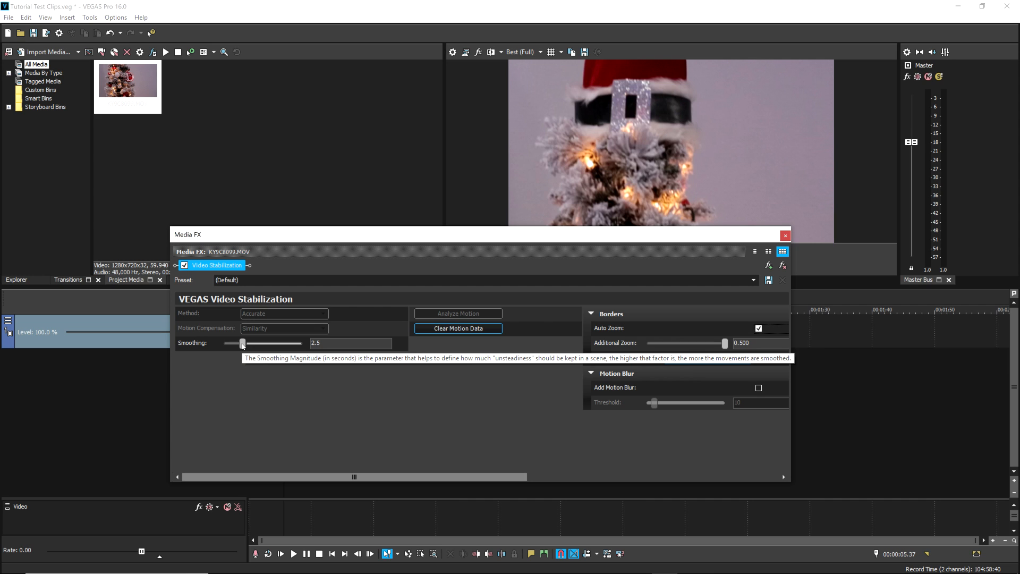
# Set Smoothing to 3.9 and Additional Zoom to 0.383, and review the Edge Filling options
pyautogui.moveTo(242, 343)
pyautogui.mouseDown()
pyautogui.moveTo(303, 343)
pyautogui.moveTo(195, 344)
pyautogui.moveTo(312, 344)
pyautogui.moveTo(224, 344)
pyautogui.moveTo(253, 347)
pyautogui.mouseUp()
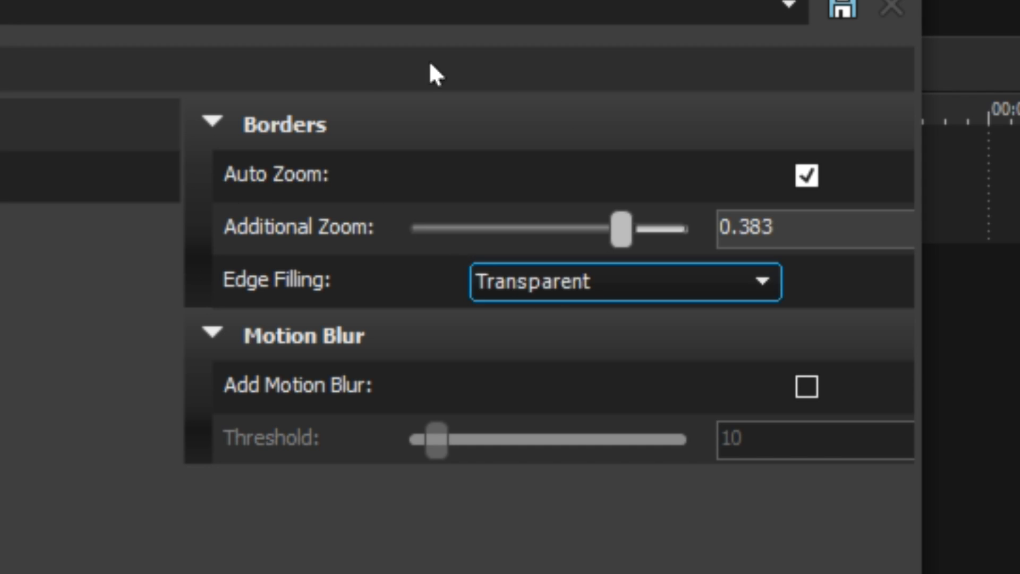
pyautogui.click(564, 284)
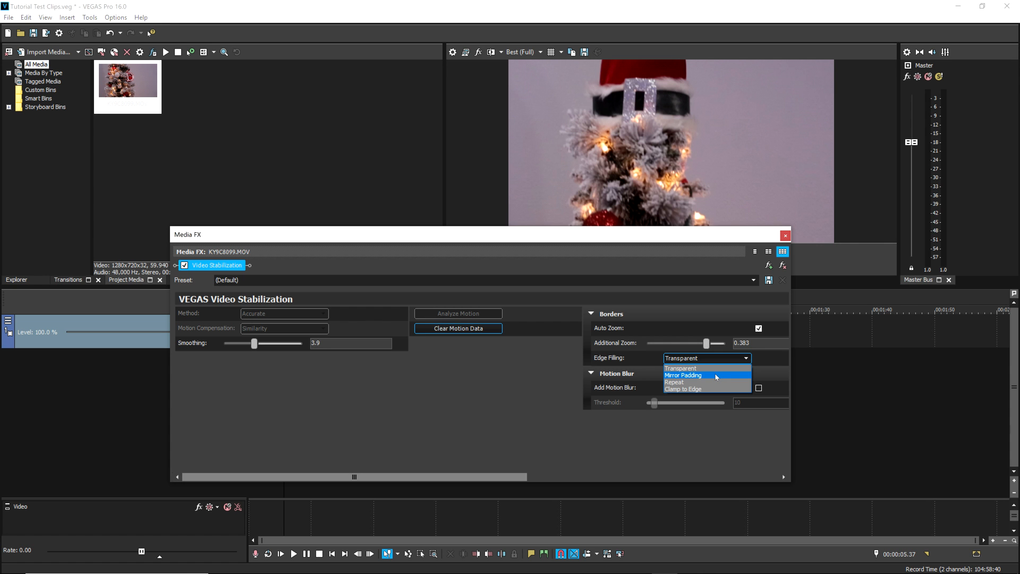
pyautogui.click(554, 380)
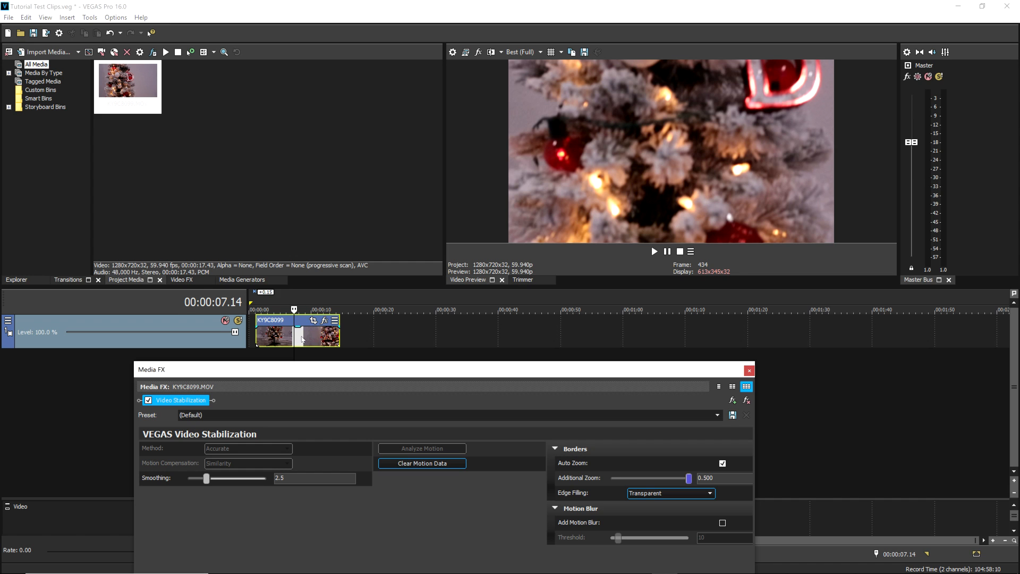
# Play the stabilized KY9C8099 clip from 00:00:08.41 to check the result, and move the Media FX window out of the way
pyautogui.click(303, 339)
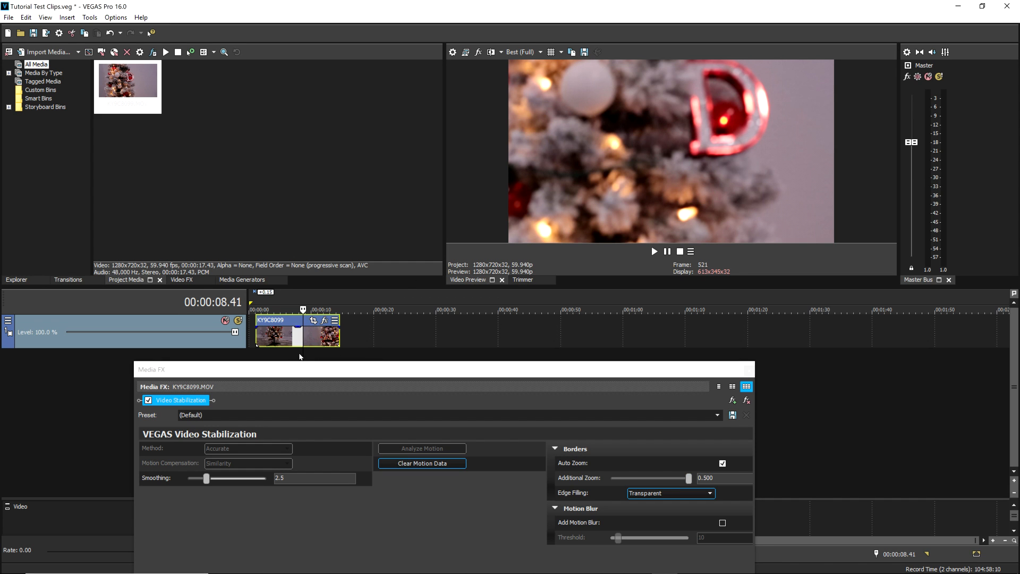
pyautogui.press('space')
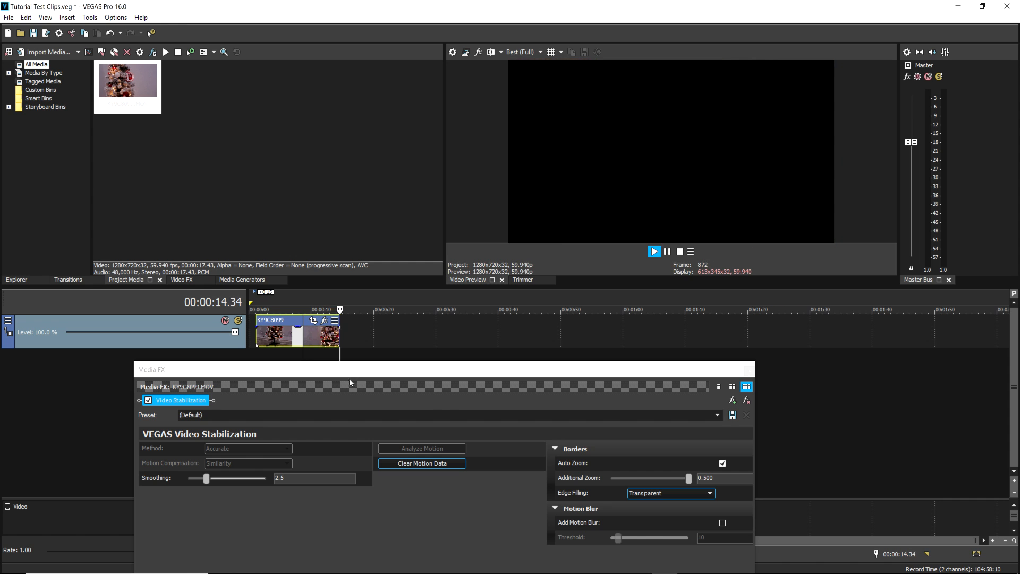
pyautogui.moveTo(441, 375); pyautogui.dragTo(473, 175)
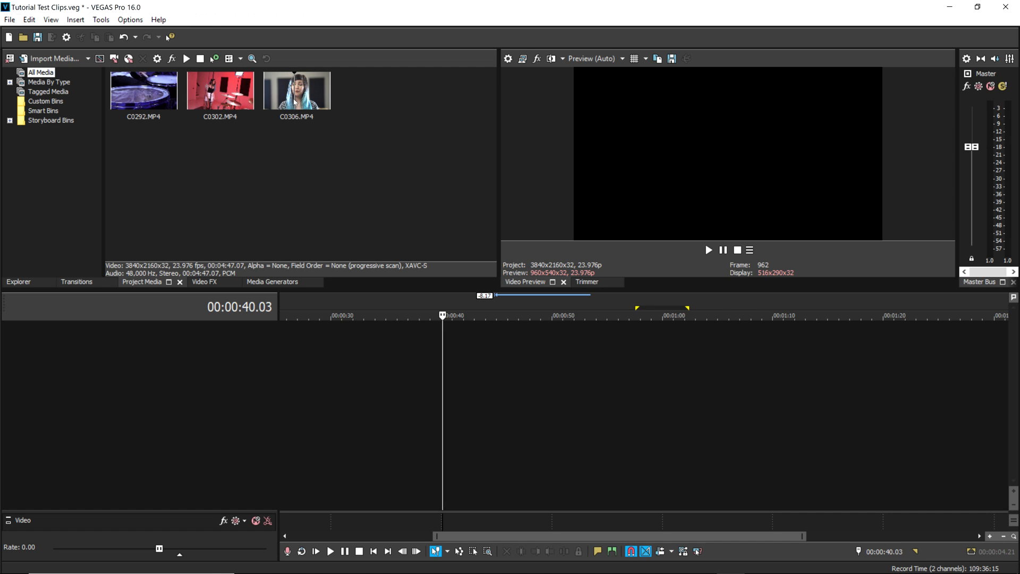
# Place C0306.MP4 from the project media on the empty timeline, starting at about 00:00:31
pyautogui.moveTo(296, 101); pyautogui.dragTo(344, 340)
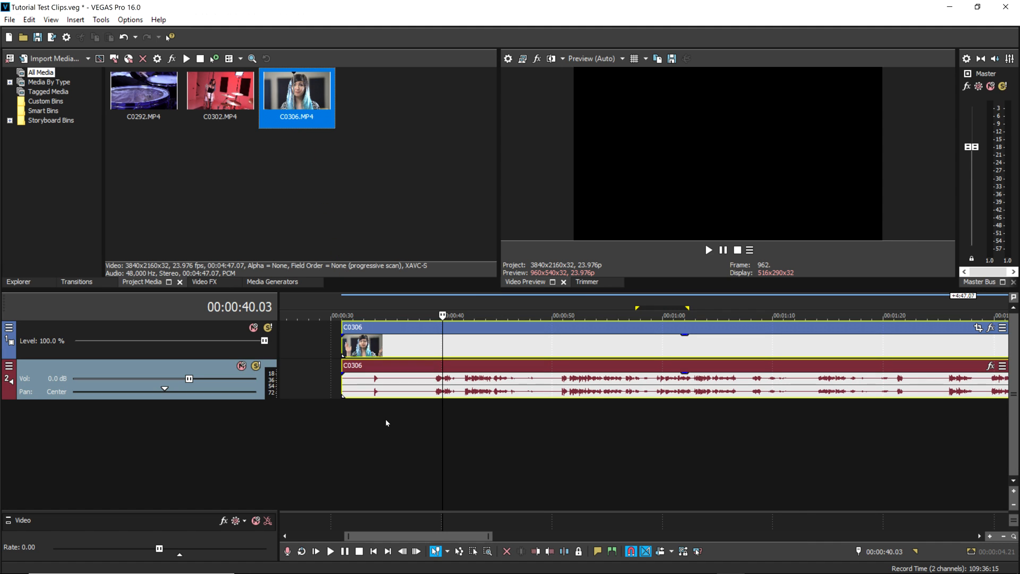
pyautogui.click(428, 419)
pyautogui.scroll(-4, 347, 341)
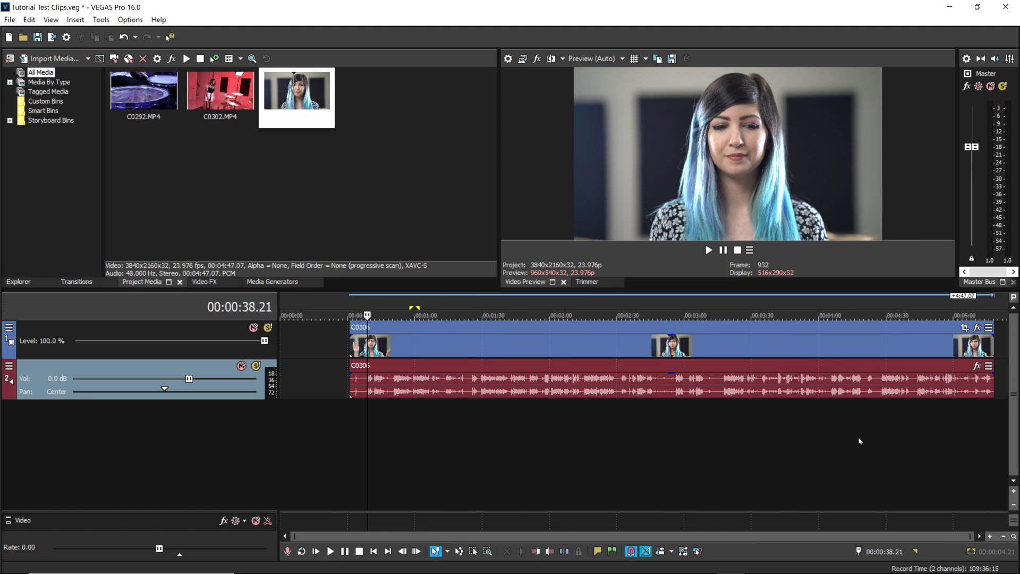
# Isolate a short section of C0306 ending at 00:04:41.13 by splitting both its ends and deleting the pieces before and after it
pyautogui.click(880, 400)
pyautogui.press('s')
pyautogui.click(911, 409)
pyautogui.press('s')
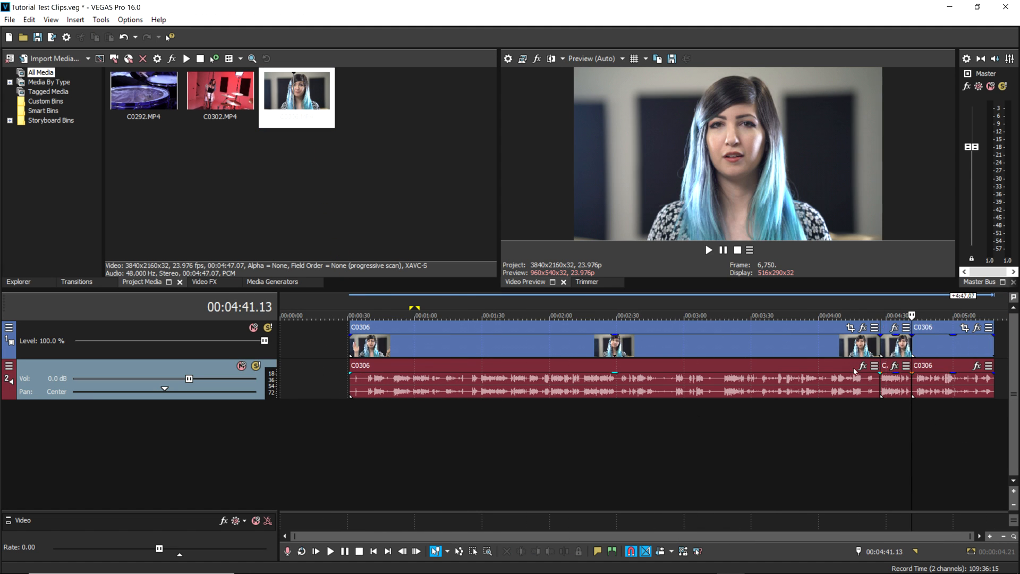
pyautogui.click(834, 349)
pyautogui.press('Delete')
pyautogui.click(936, 348)
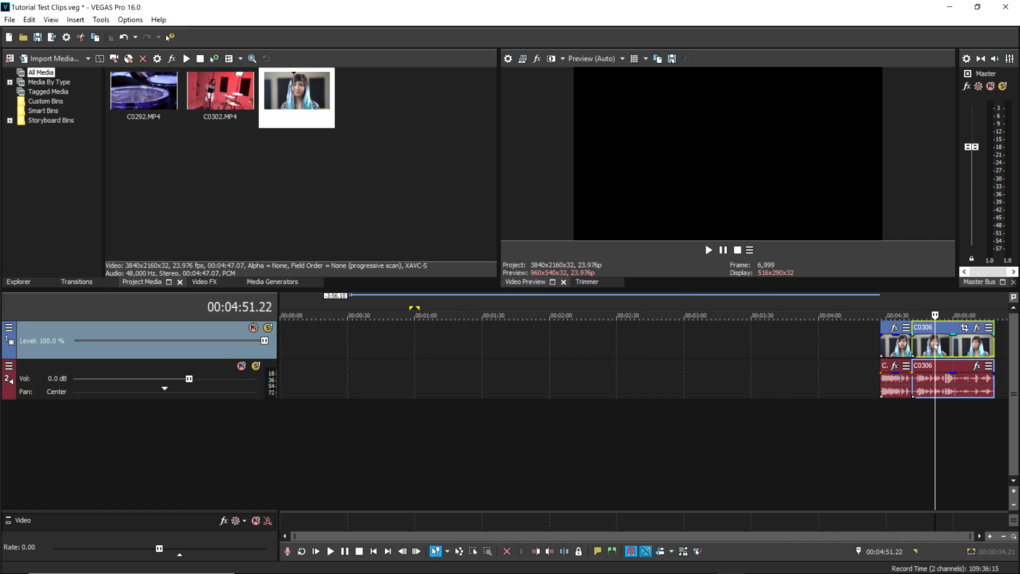
pyautogui.press('Delete')
# Move the remaining C0306 section earlier to start at about 00:01:38 and play its beginning
pyautogui.moveTo(894, 347); pyautogui.dragTo(517, 425)
pyautogui.scroll(5, 565, 422)
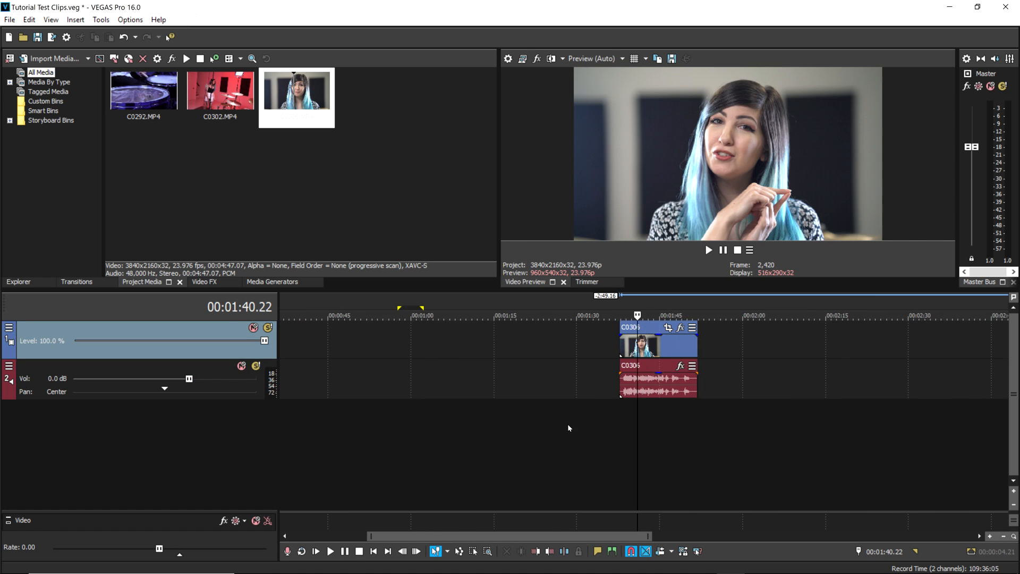
pyautogui.press('space')
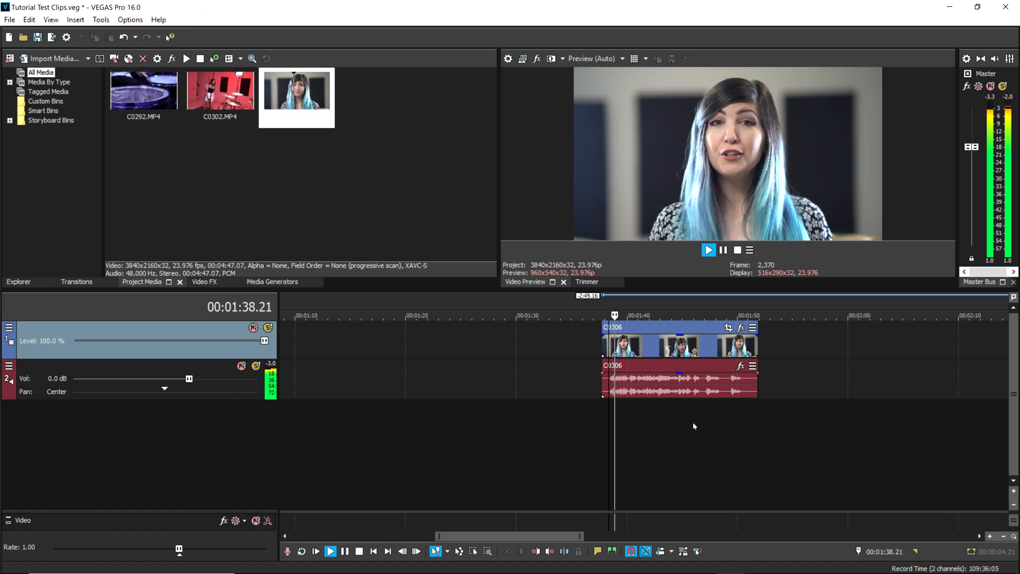
pyautogui.press('space')
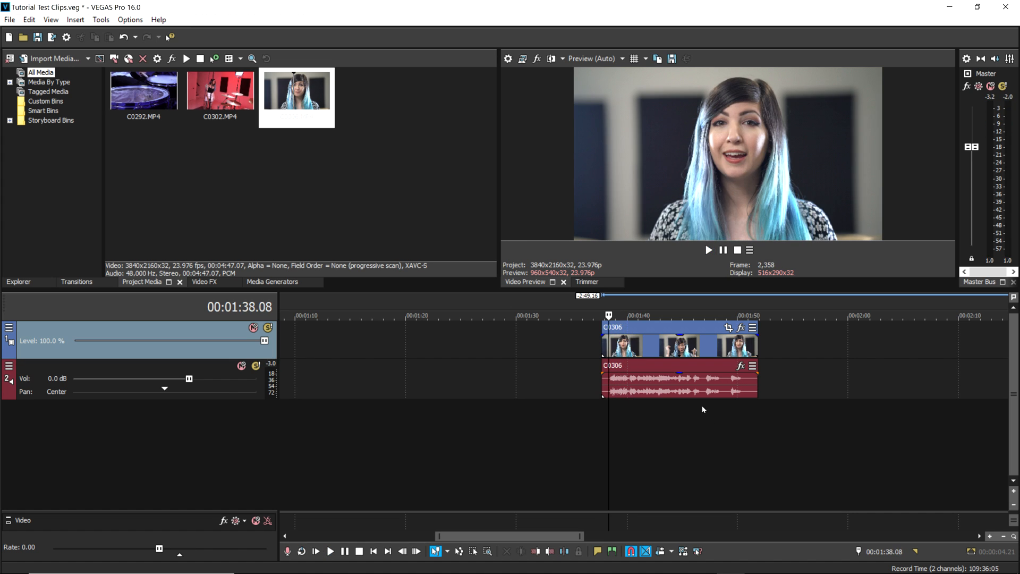
# Split the C0306 section at about 00:01:47 and delete the part after the cut
pyautogui.click(701, 386)
pyautogui.press('s')
pyautogui.press('Delete')
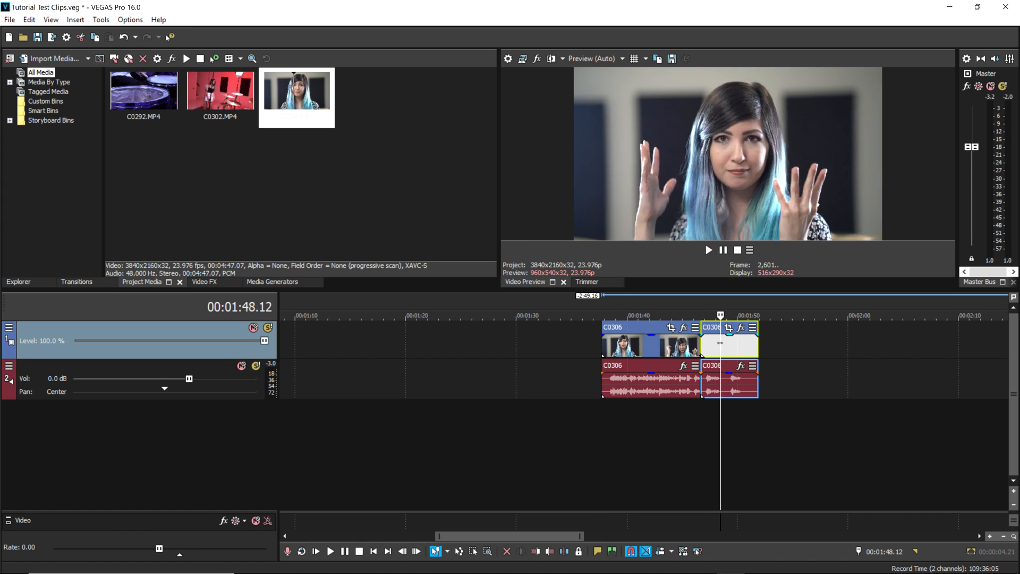
# Apply the Bézier Masking effect with the Circle preset to the C0306 video event
pyautogui.click(642, 349)
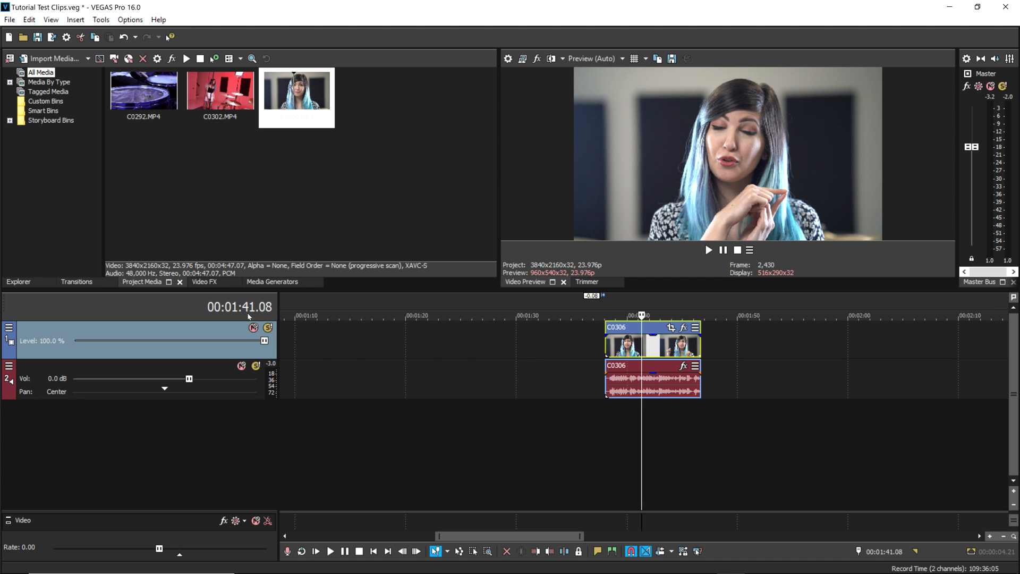
pyautogui.click(208, 282)
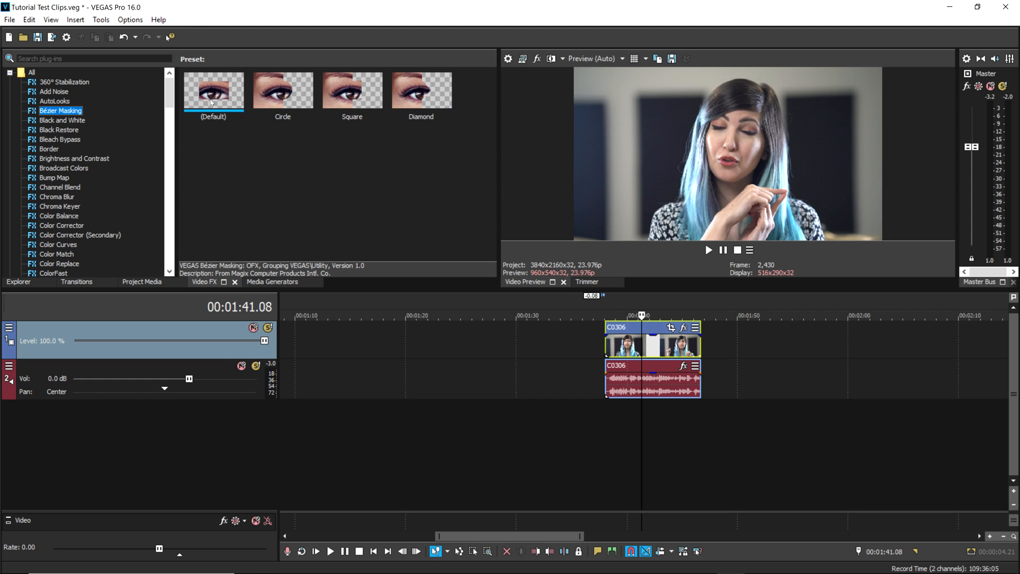
pyautogui.moveTo(283, 96); pyautogui.dragTo(656, 348)
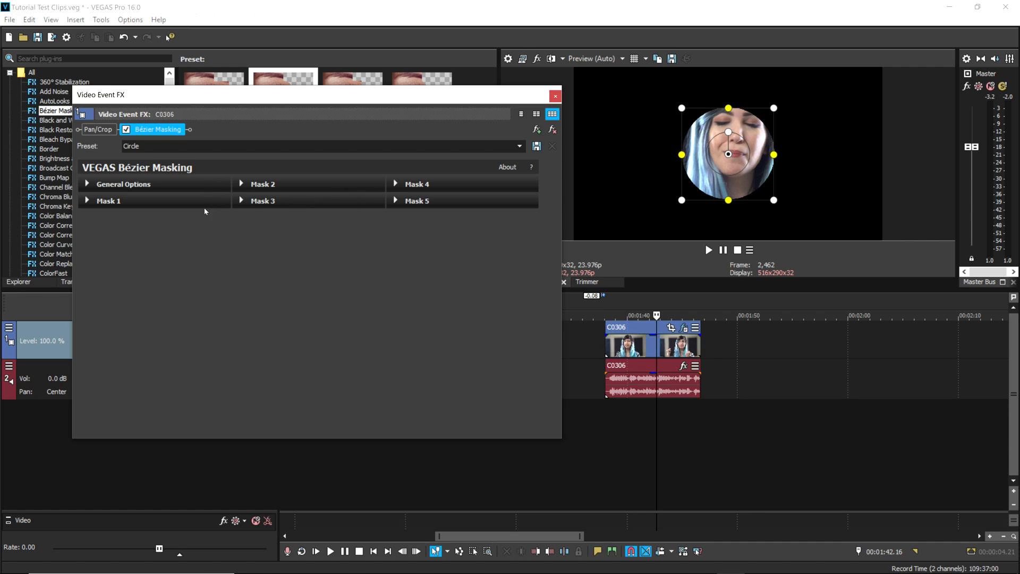
# Fit the oval Mask 1 over the woman's face with width about 0.315, height about 0.632 and location about 0.527, 0.641
pyautogui.click(88, 185)
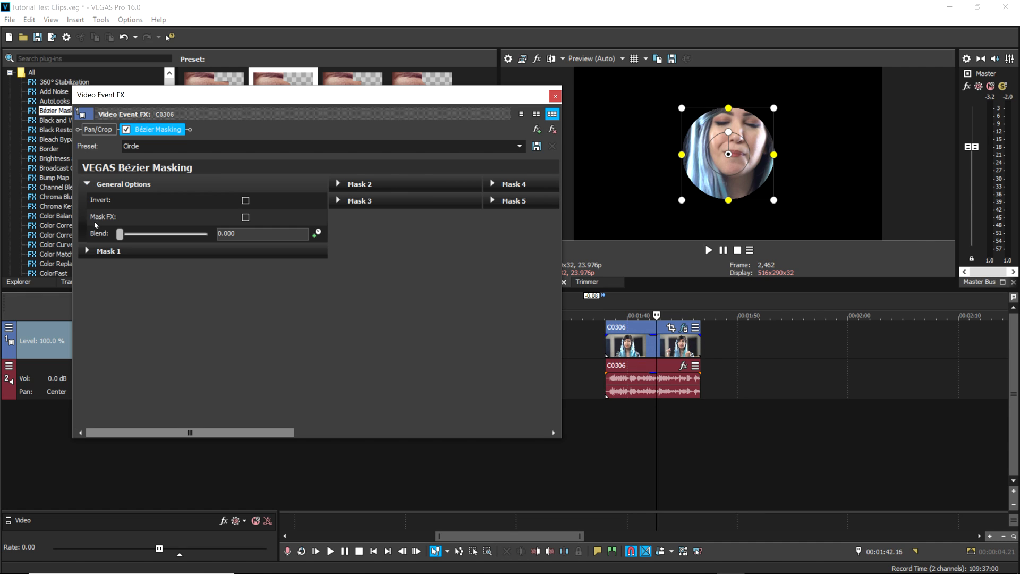
pyautogui.click(87, 251)
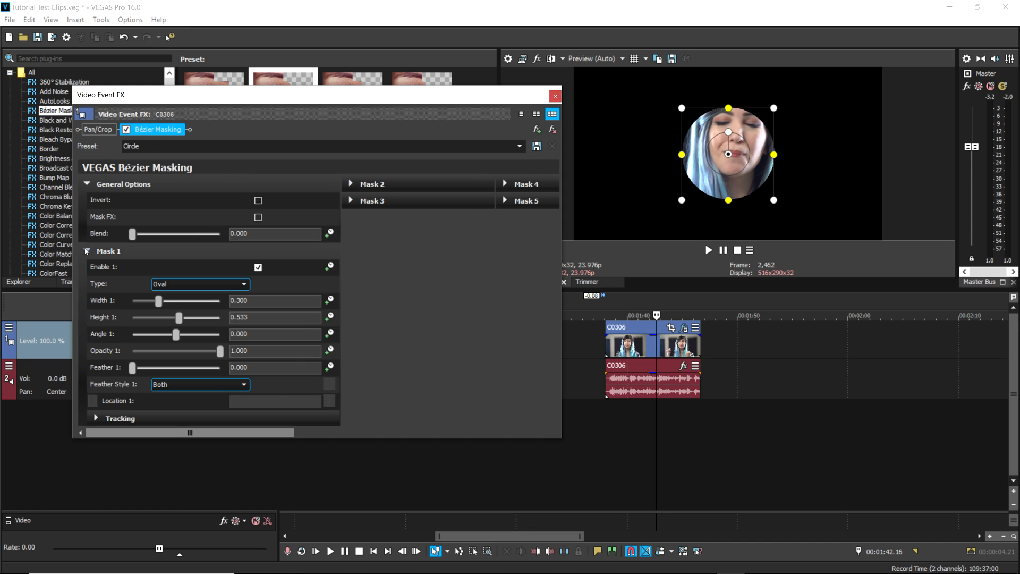
pyautogui.moveTo(555, 239); pyautogui.dragTo(553, 275)
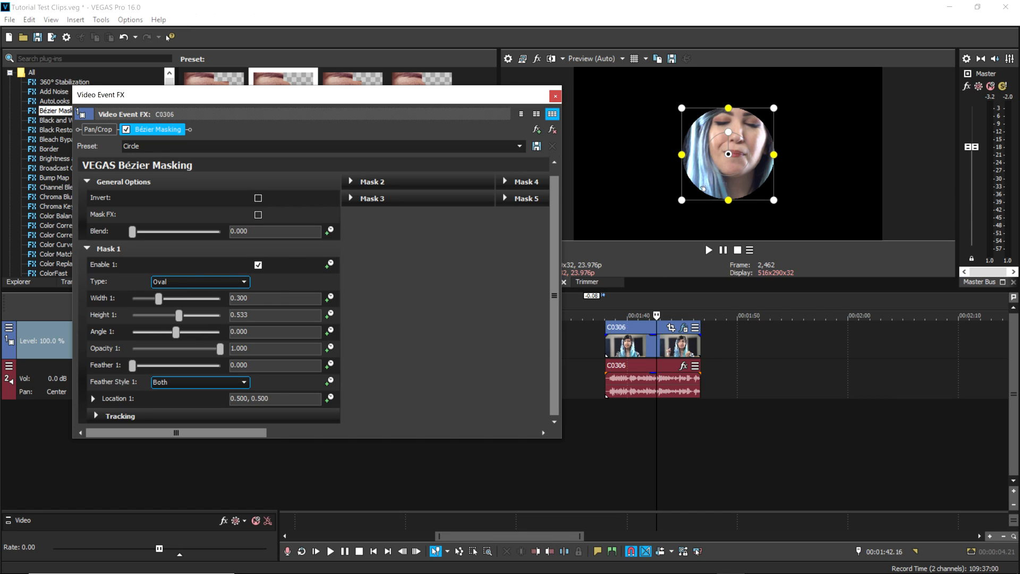
pyautogui.moveTo(701, 180)
pyautogui.mouseDown()
pyautogui.moveTo(714, 181)
pyautogui.moveTo(648, 179)
pyautogui.moveTo(687, 171)
pyautogui.mouseUp()
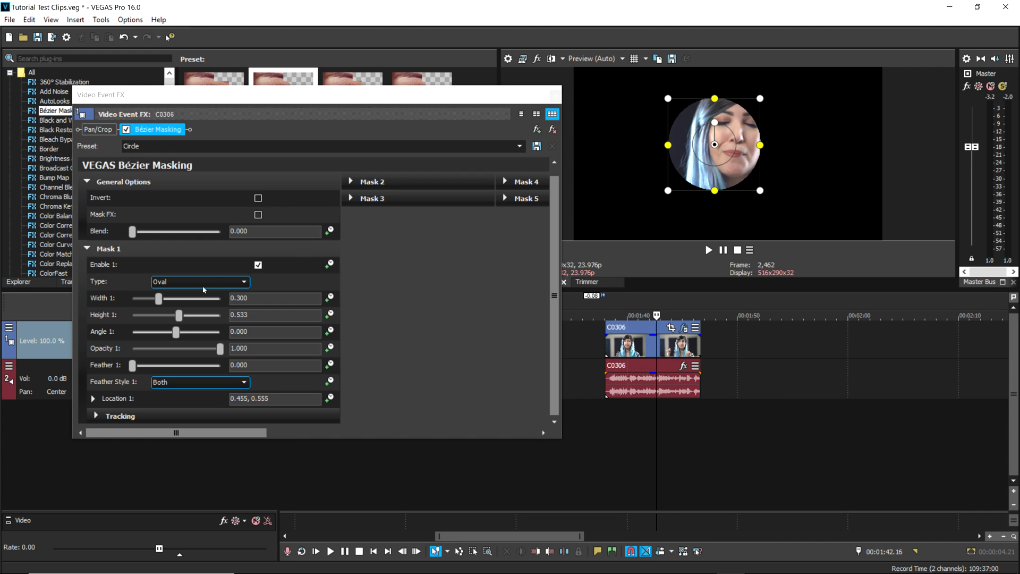
pyautogui.moveTo(761, 144); pyautogui.dragTo(785, 144)
pyautogui.moveTo(714, 98)
pyautogui.mouseDown()
pyautogui.moveTo(714, 80)
pyautogui.moveTo(715, 100)
pyautogui.mouseUp()
pyautogui.moveTo(784, 145)
pyautogui.mouseDown()
pyautogui.moveTo(813, 144)
pyautogui.moveTo(764, 151)
pyautogui.moveTo(774, 149)
pyautogui.mouseUp()
pyautogui.moveTo(739, 97); pyautogui.dragTo(739, 75)
pyautogui.moveTo(791, 205); pyautogui.dragTo(754, 164)
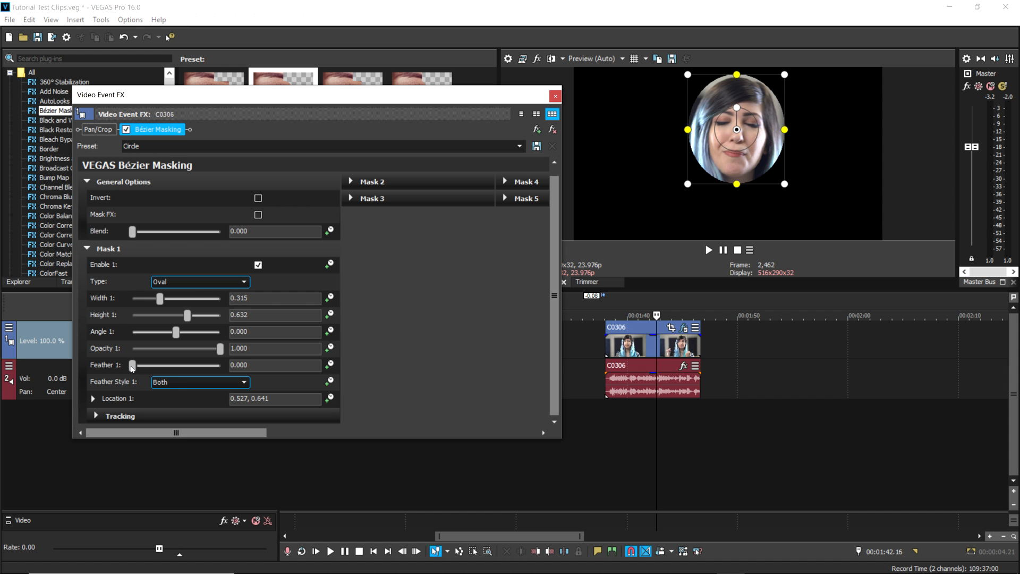
# Feather Mask 1 by about 17.35, trying the In and Out feather styles before returning to Both
pyautogui.moveTo(132, 366); pyautogui.dragTo(163, 366)
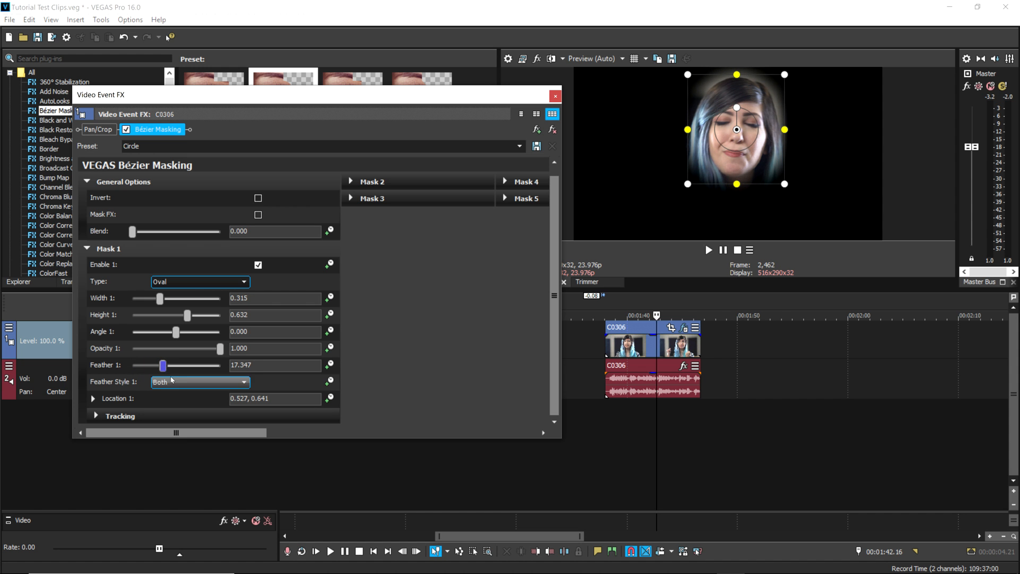
pyautogui.click(173, 383)
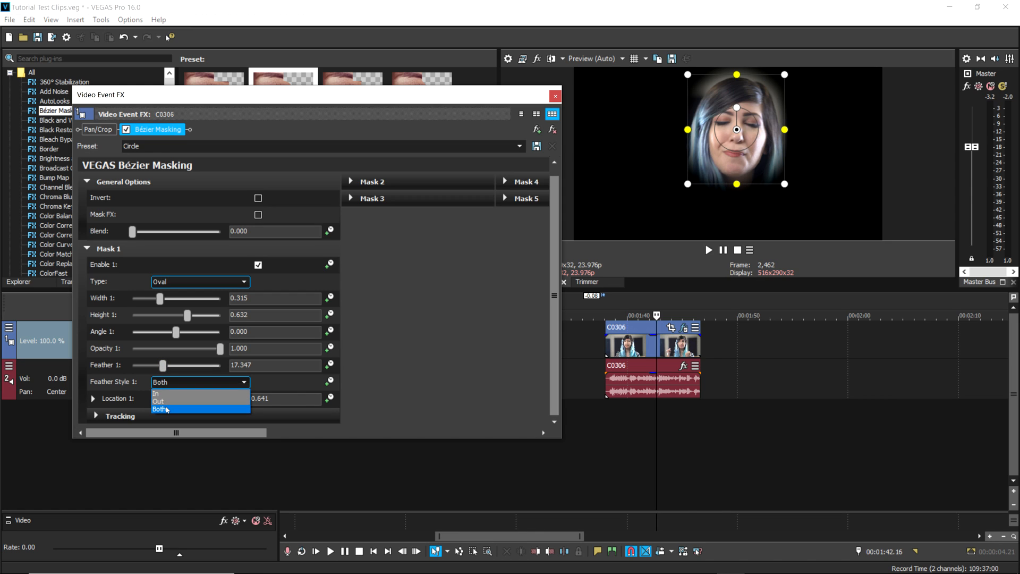
pyautogui.click(162, 394)
pyautogui.click(172, 381)
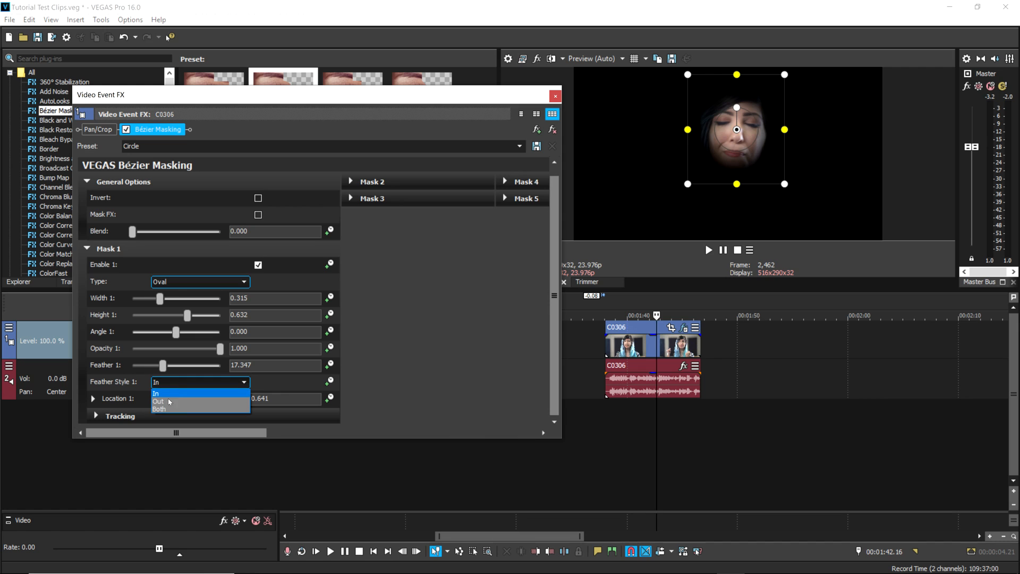
pyautogui.click(159, 401)
pyautogui.click(171, 381)
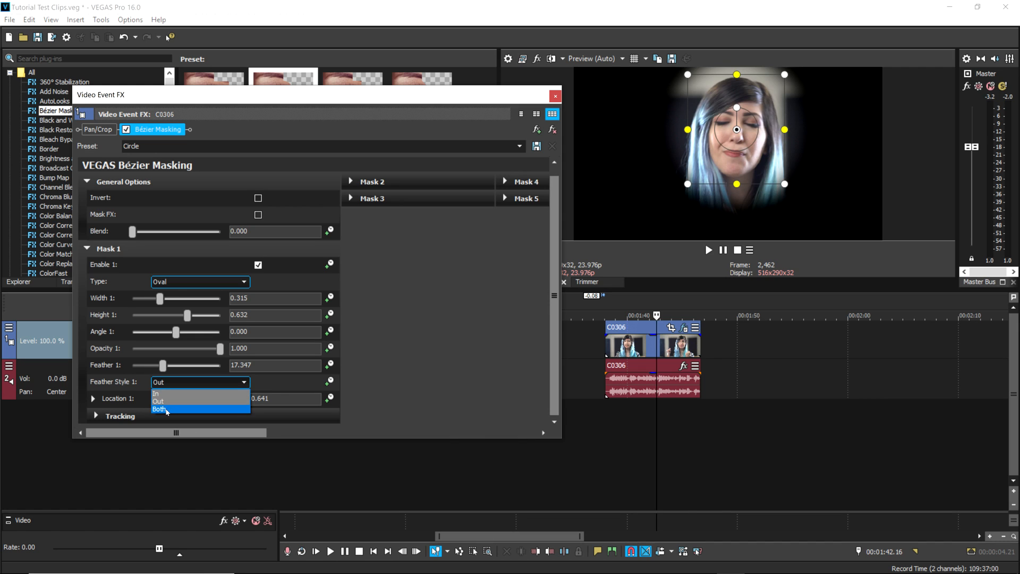
pyautogui.click(166, 409)
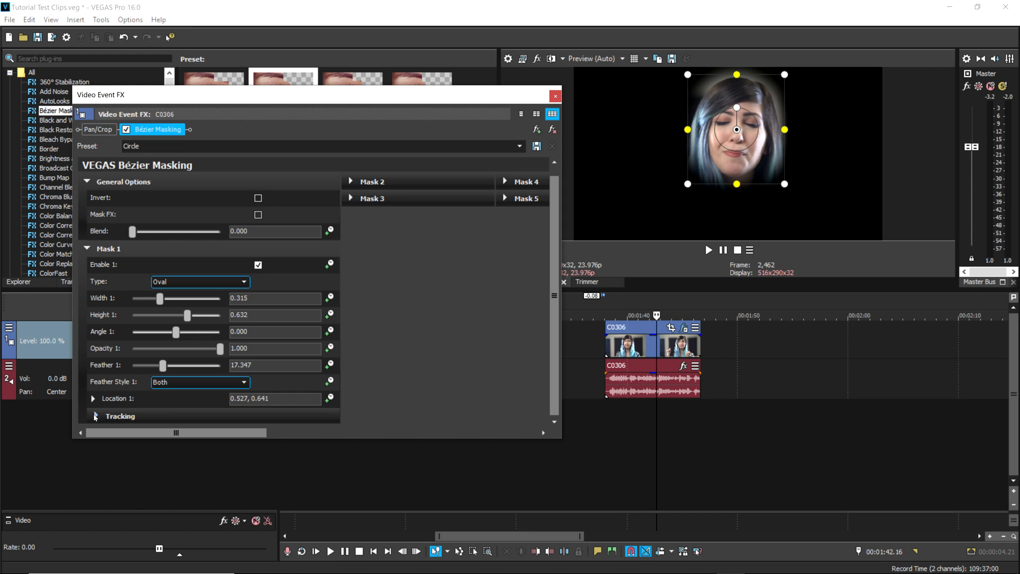
# Configure Mask 1's tracking options with High precision and Location mode
pyautogui.click(96, 416)
pyautogui.scroll(-2, 541, 257)
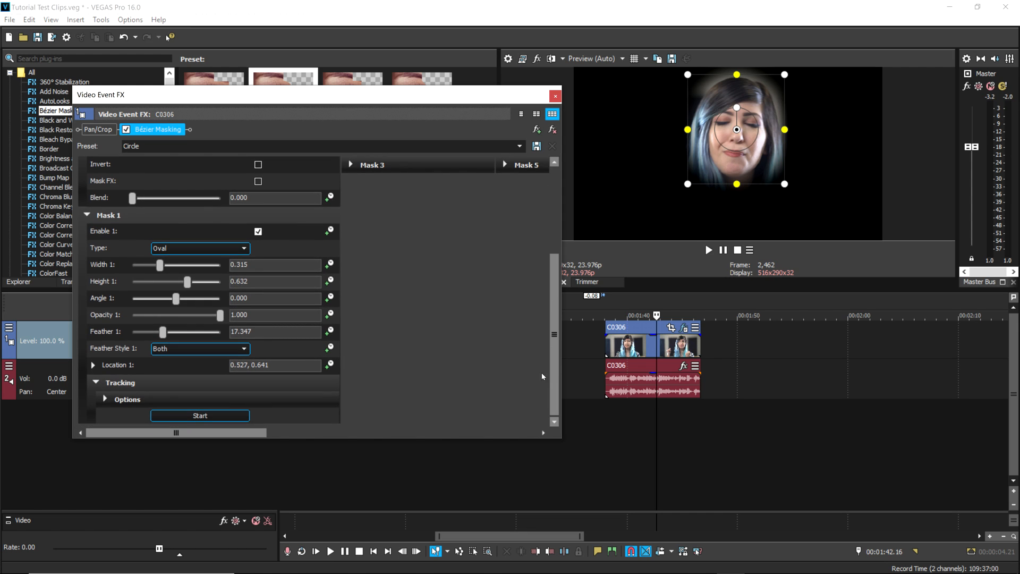
pyautogui.click(106, 400)
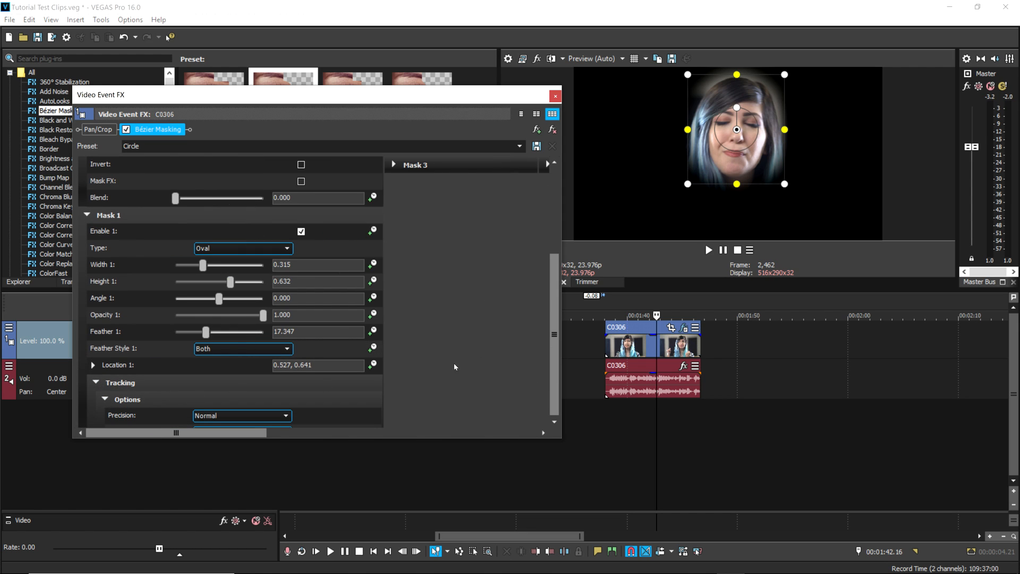
pyautogui.scroll(-3, 552, 305)
pyautogui.click(222, 394)
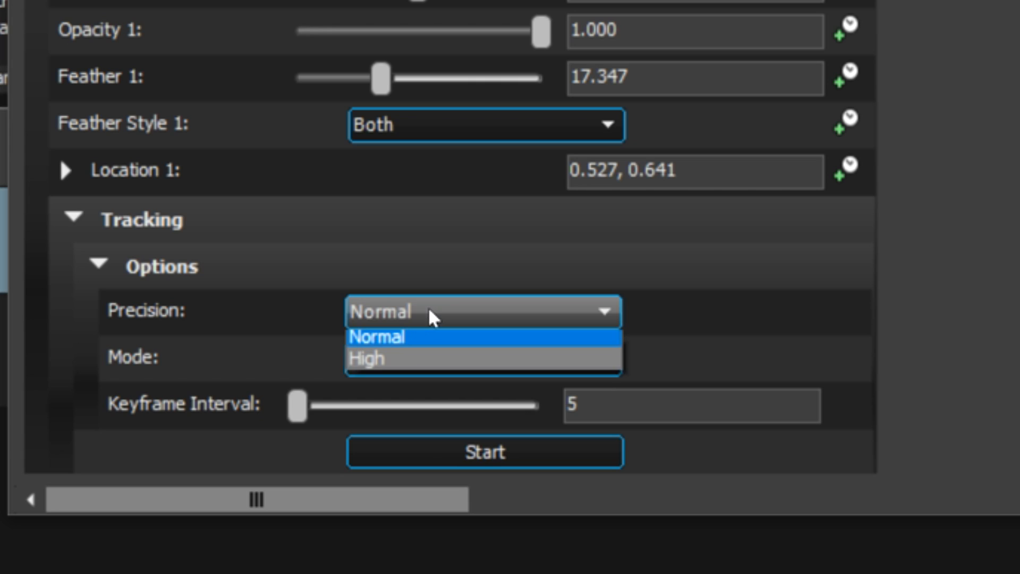
pyautogui.click(394, 365)
pyautogui.click(420, 361)
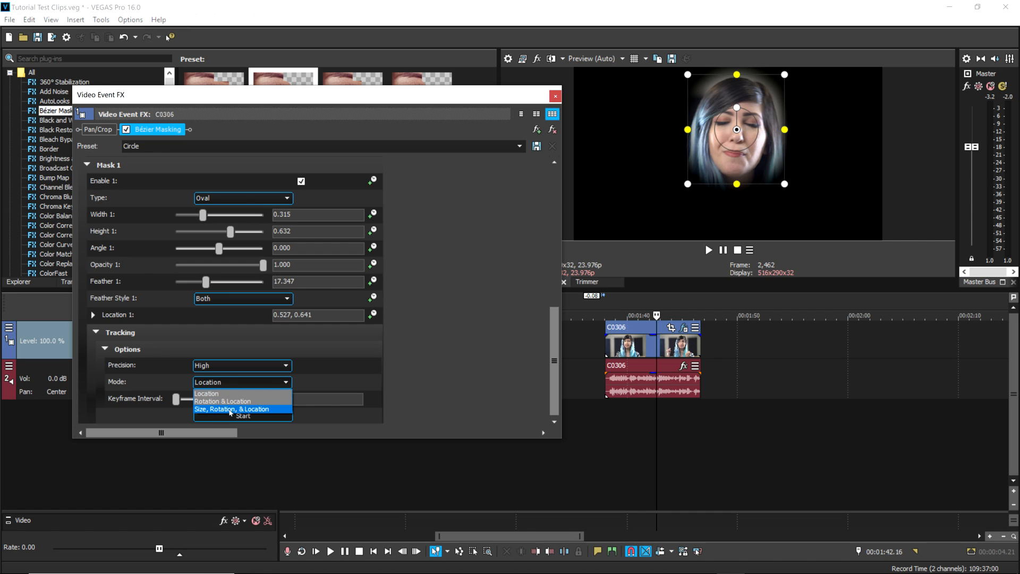
pyautogui.click(220, 395)
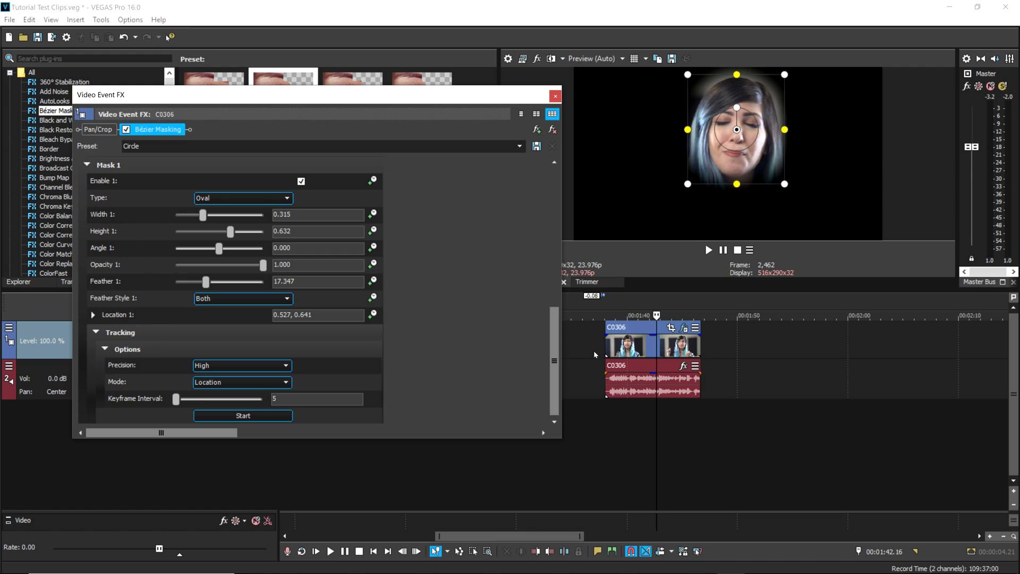
# Track Mask 1 from the start of the C0306 event at 00:01:38.01 and close the effect settings
pyautogui.click(608, 346)
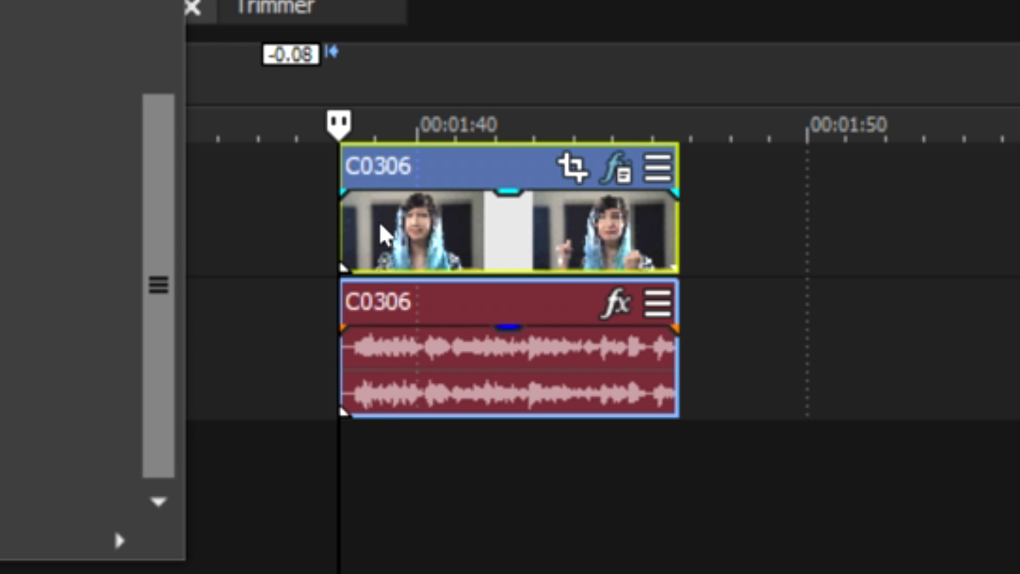
pyautogui.click(617, 346)
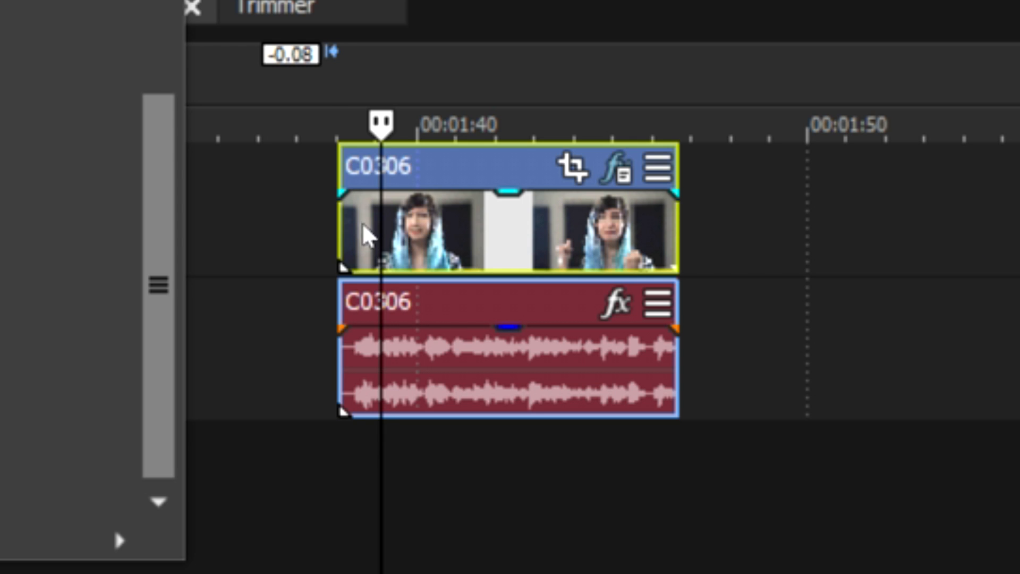
pyautogui.click(341, 217)
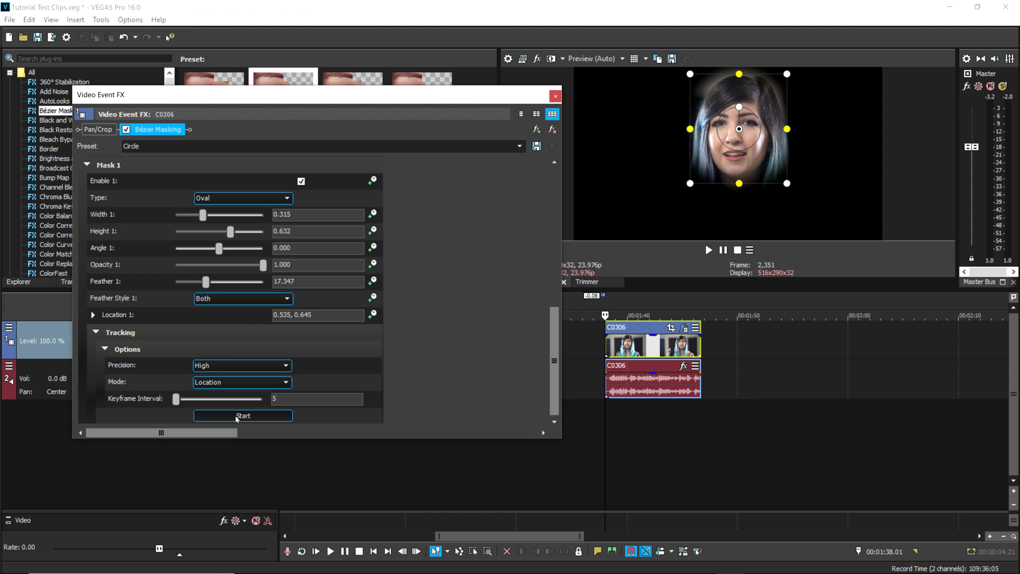
pyautogui.click(237, 416)
pyautogui.moveTo(374, 100); pyautogui.dragTo(316, 30)
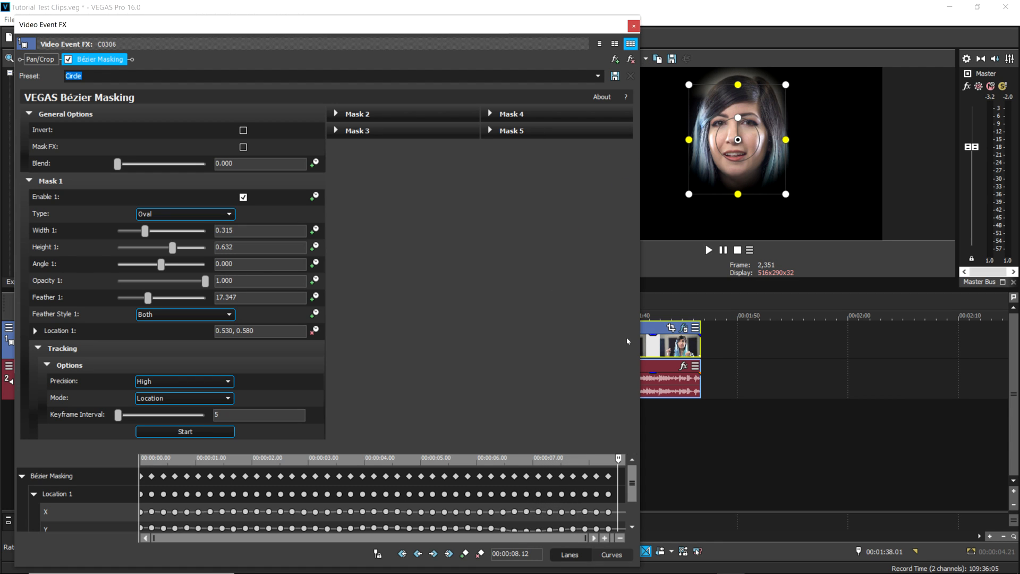
pyautogui.click(633, 26)
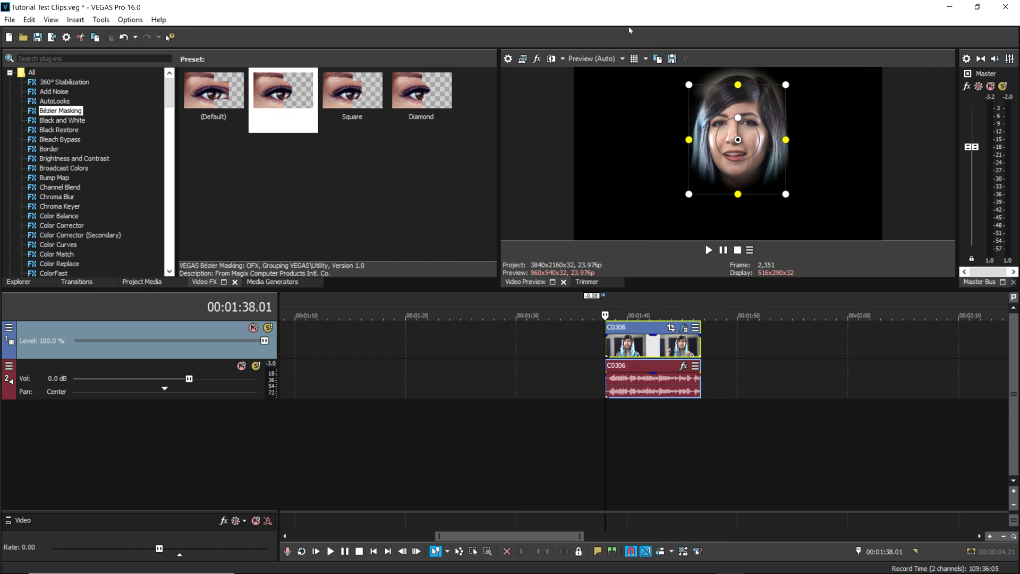
# Play the masked C0306 section and check how the mask follows the face at several points
pyautogui.click(605, 419)
pyautogui.press('space')
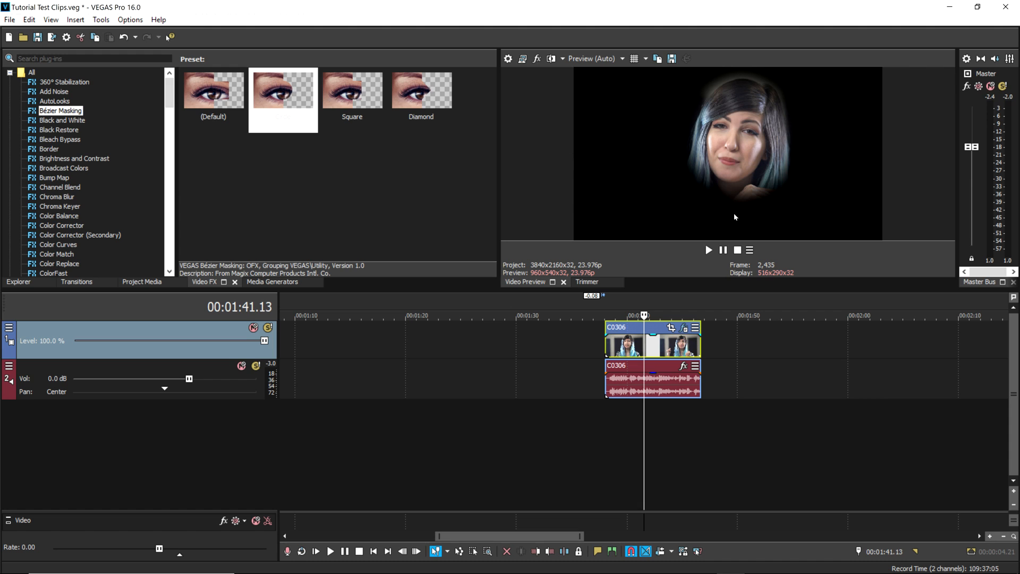
pyautogui.click(672, 348)
pyautogui.click(638, 345)
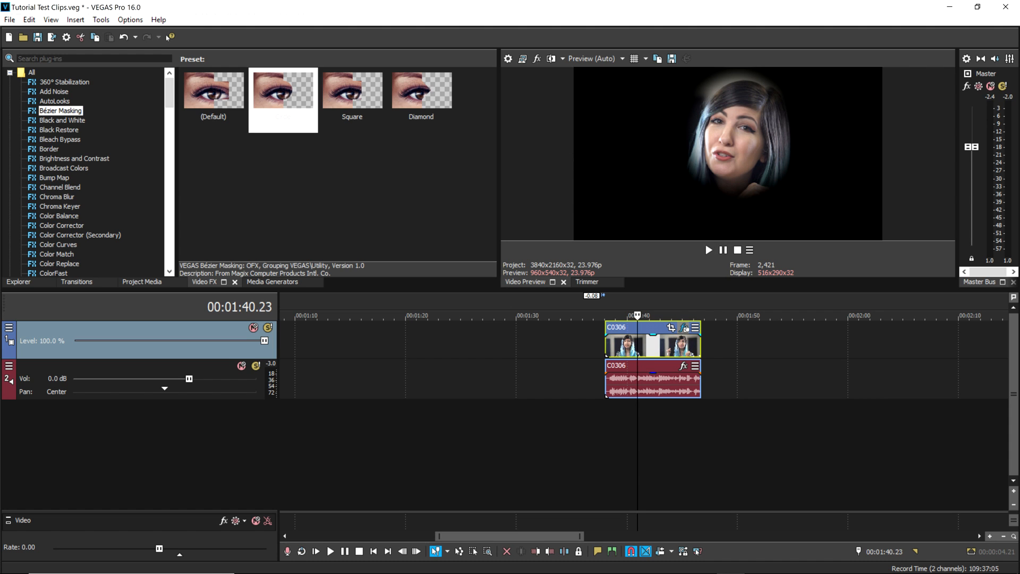
pyautogui.click(684, 327)
pyautogui.click(633, 25)
pyautogui.click(662, 351)
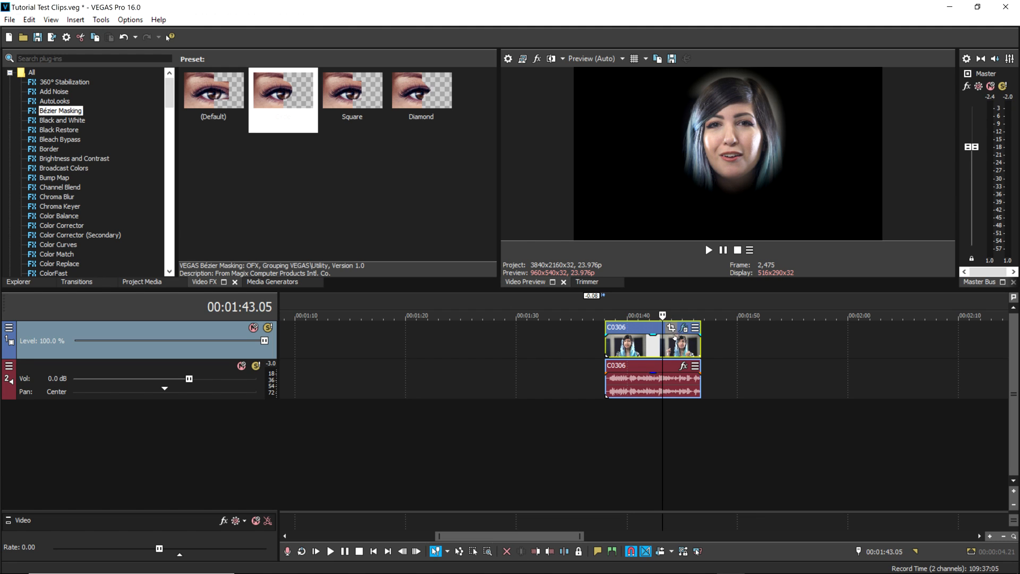
# Duplicate the C0306 video track and remove the Bézier Masking effect from the lower copy's event
pyautogui.rightClick(239, 348)
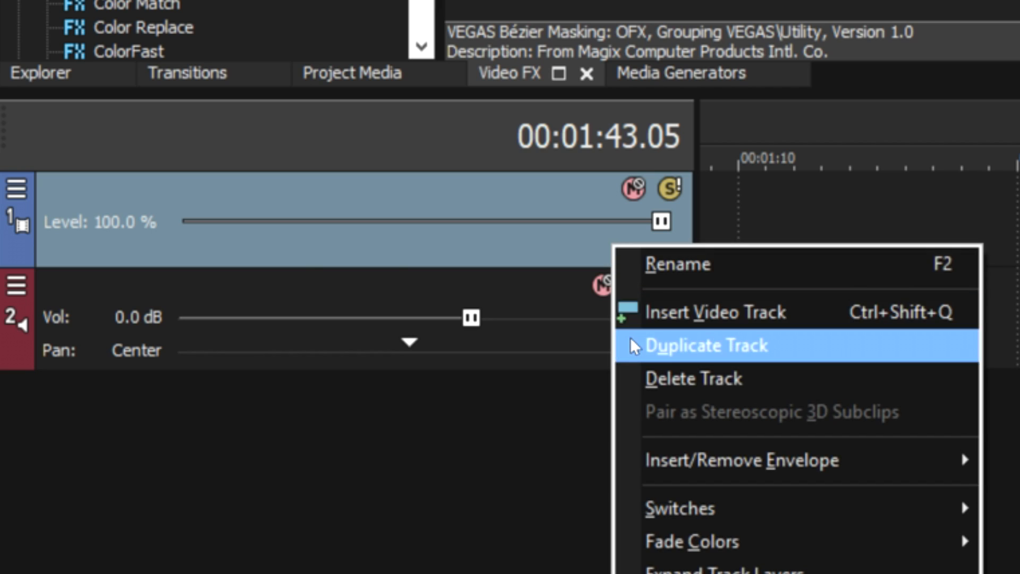
pyautogui.click(246, 386)
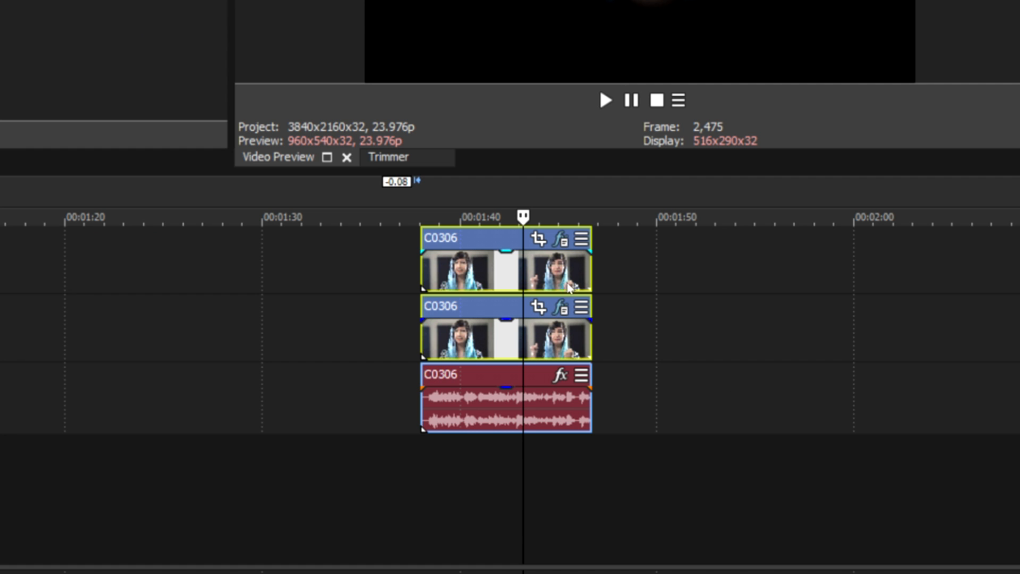
pyautogui.click(540, 352)
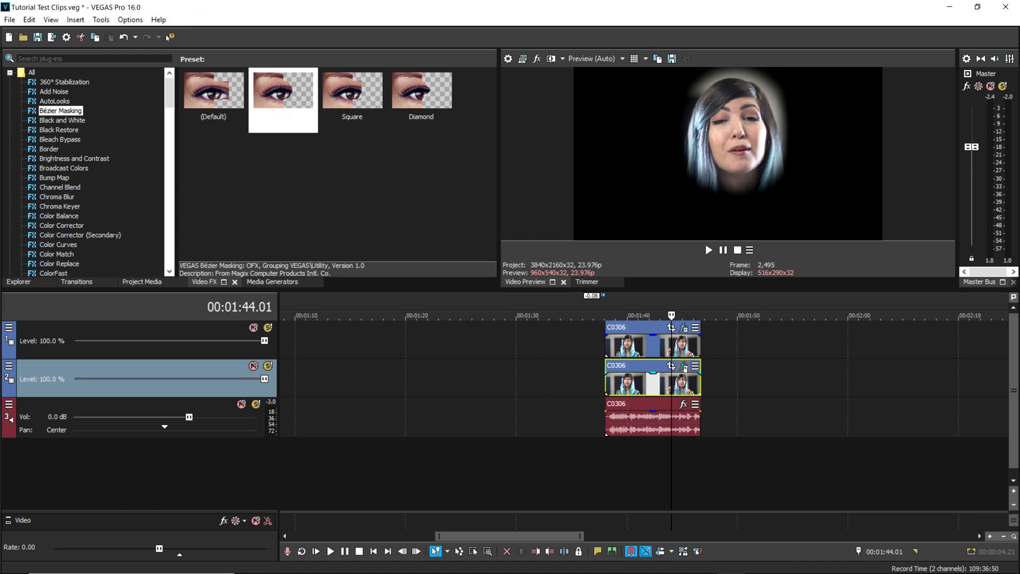
pyautogui.click(684, 367)
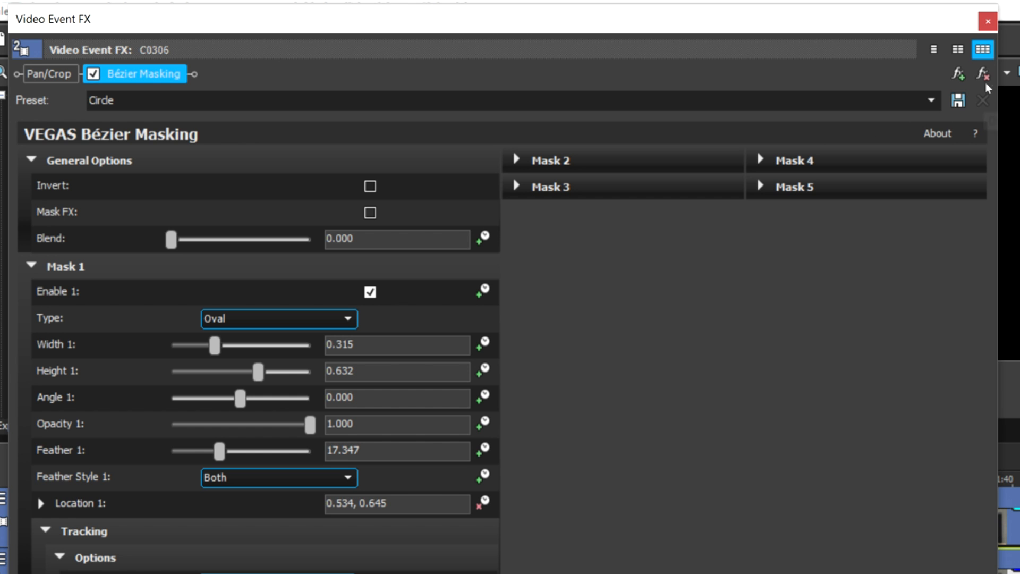
pyautogui.click(984, 76)
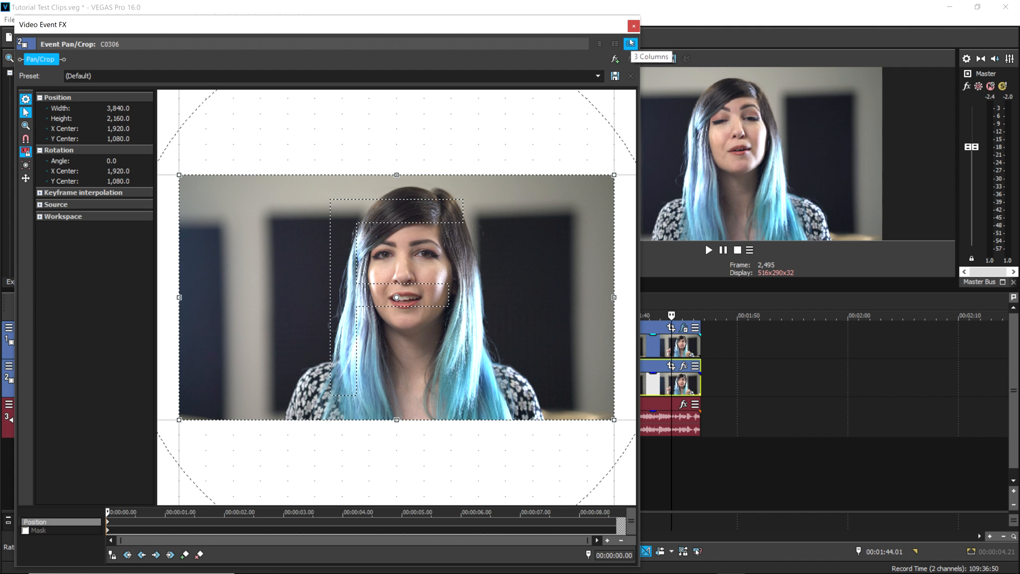
pyautogui.click(987, 22)
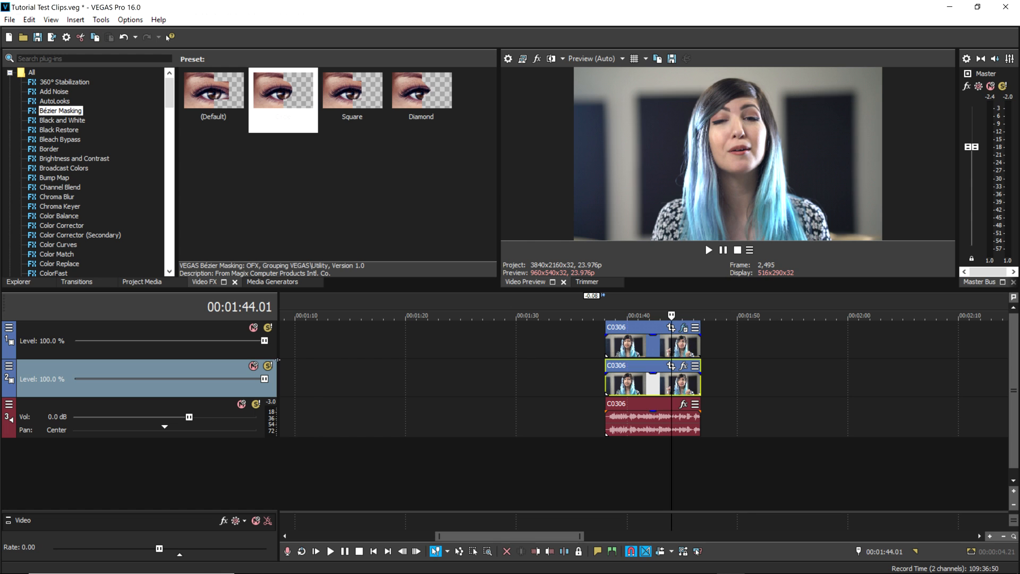
# Add VEGAS Radial Blur after Bézier Masking on the upper C0306 event and increase its strength until the face is strongly blurred
pyautogui.press('Up')
pyautogui.click(683, 327)
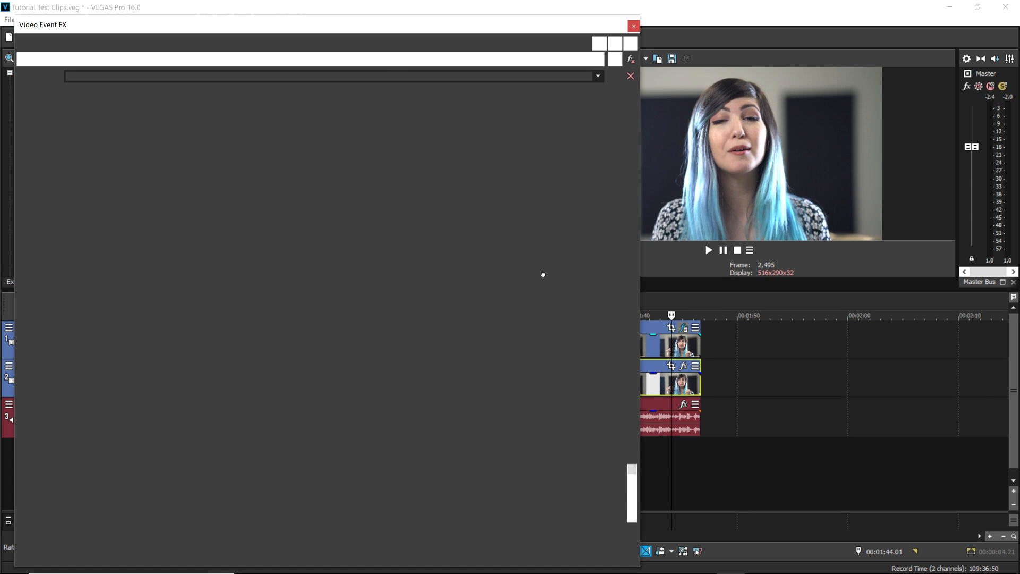
pyautogui.moveTo(432, 16); pyautogui.dragTo(455, 44)
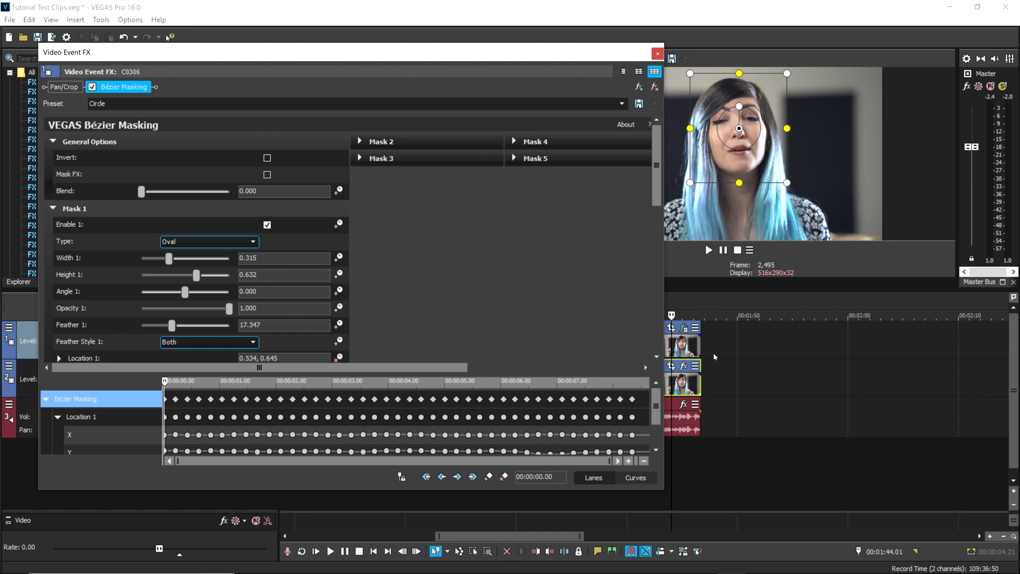
pyautogui.click(639, 86)
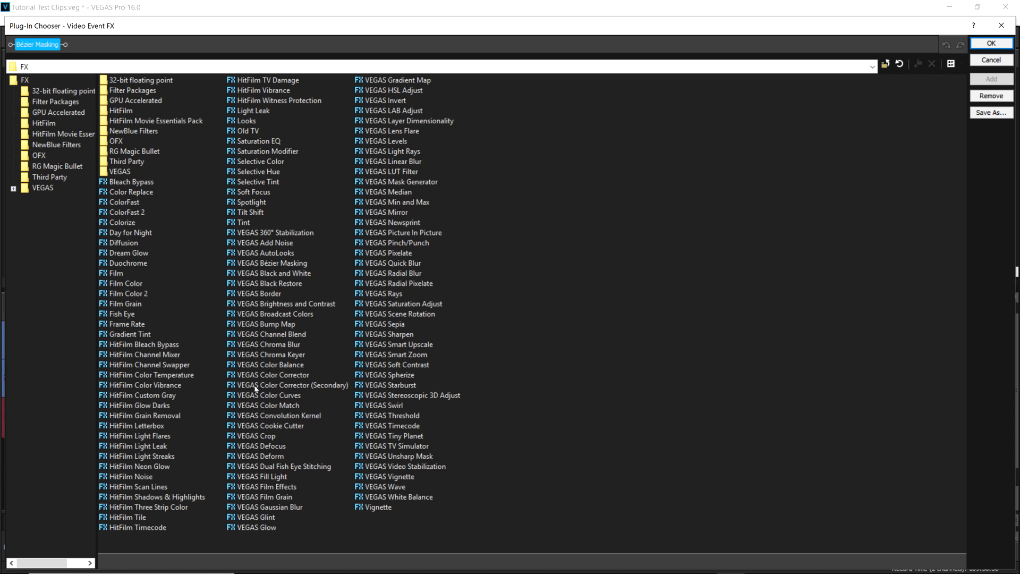
pyautogui.doubleClick(404, 273)
pyautogui.click(981, 48)
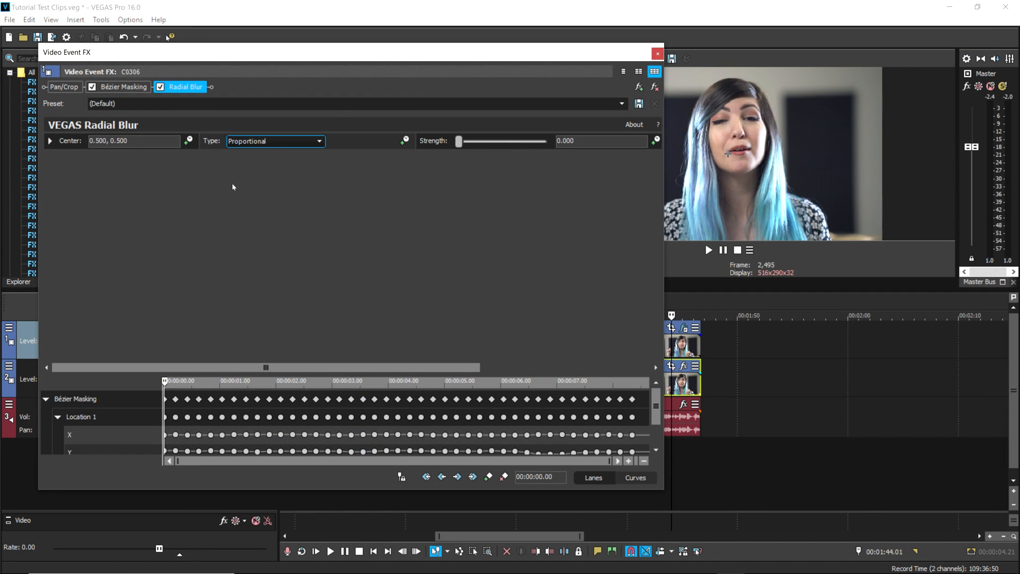
pyautogui.moveTo(460, 147)
pyautogui.mouseDown()
pyautogui.moveTo(543, 143)
pyautogui.moveTo(477, 143)
pyautogui.mouseUp()
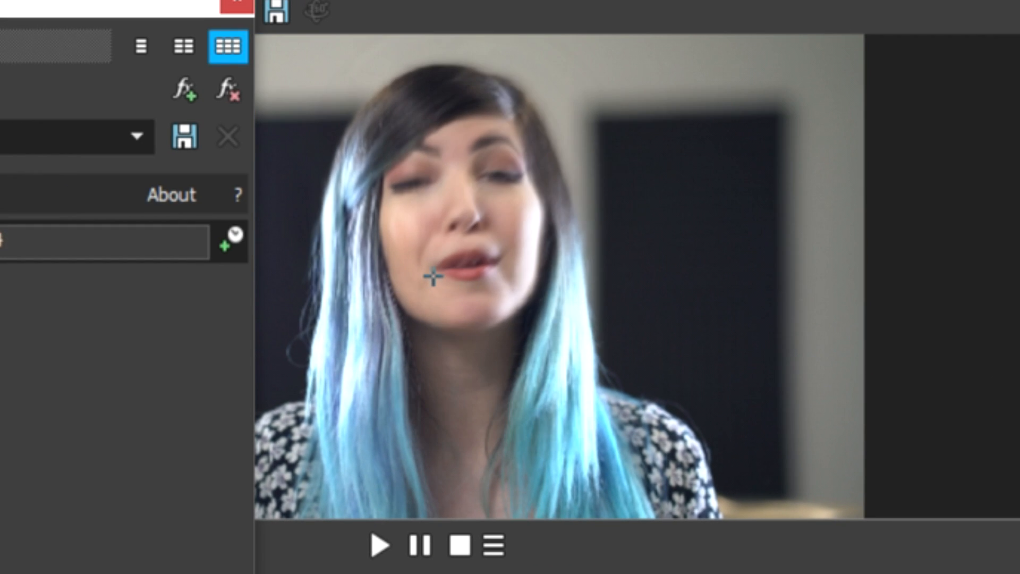
pyautogui.moveTo(0, 240); pyautogui.dragTo(1, 240)
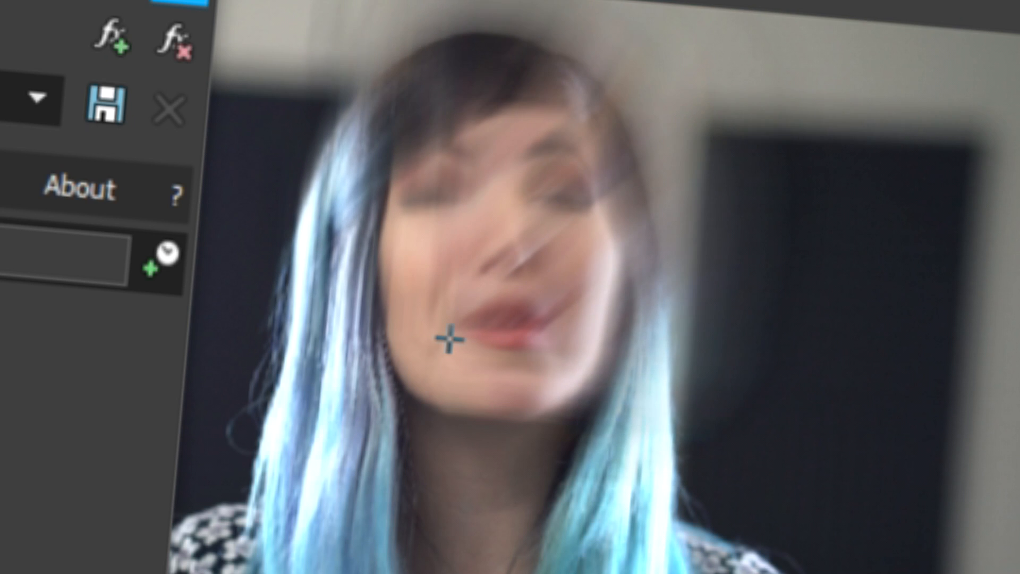
# Replace Radial Blur with VEGAS Pixelate after Bézier Masking on the upper C0306 event
pyautogui.click(175, 40)
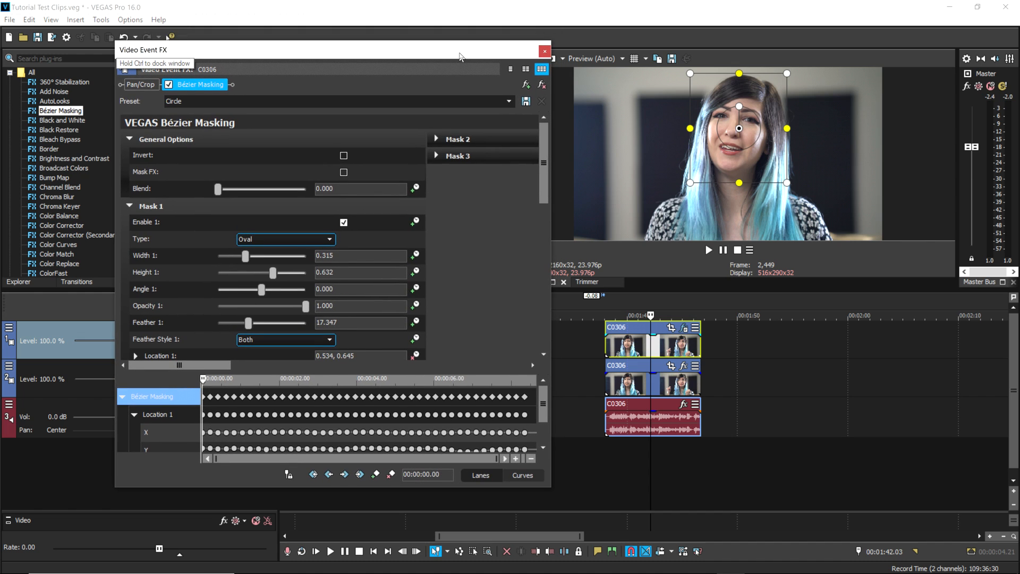
pyautogui.click(523, 87)
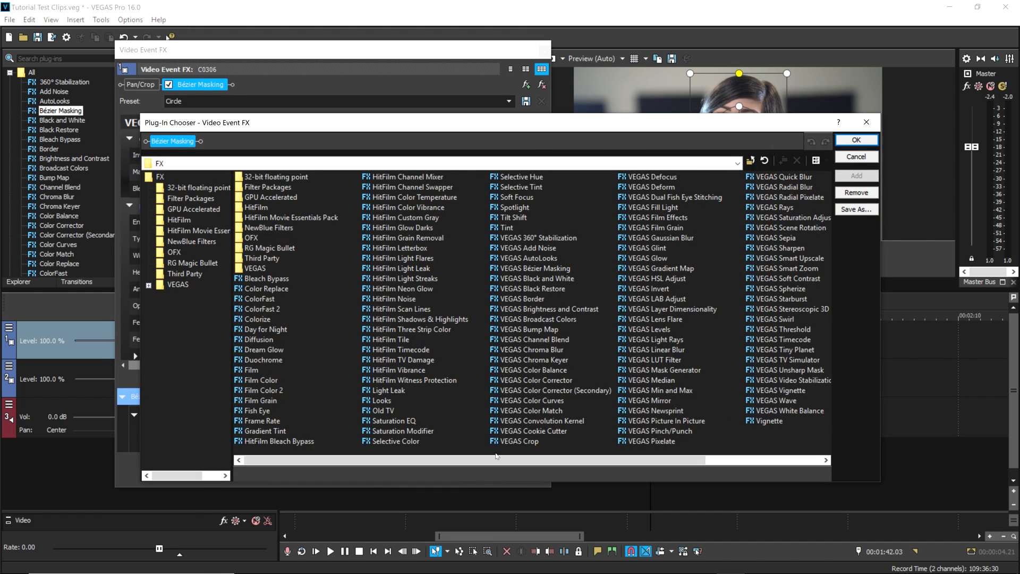
pyautogui.doubleClick(651, 441)
pyautogui.click(857, 140)
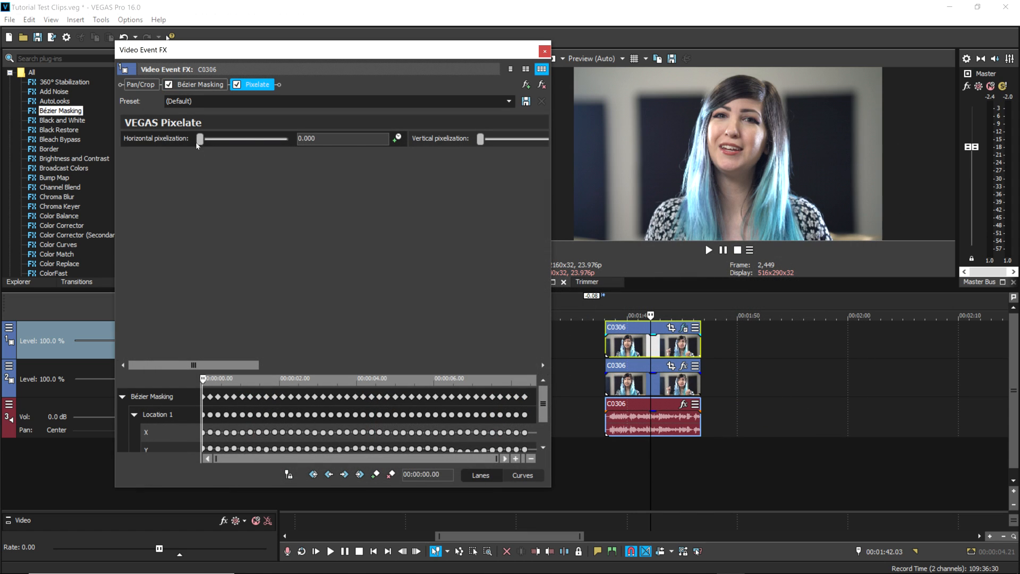
# Raise Pixelate's horizontal and vertical pixelization until the face shows as coarse blocks, and close the effect settings
pyautogui.moveTo(201, 139); pyautogui.dragTo(283, 138)
pyautogui.moveTo(486, 139); pyautogui.dragTo(615, 148)
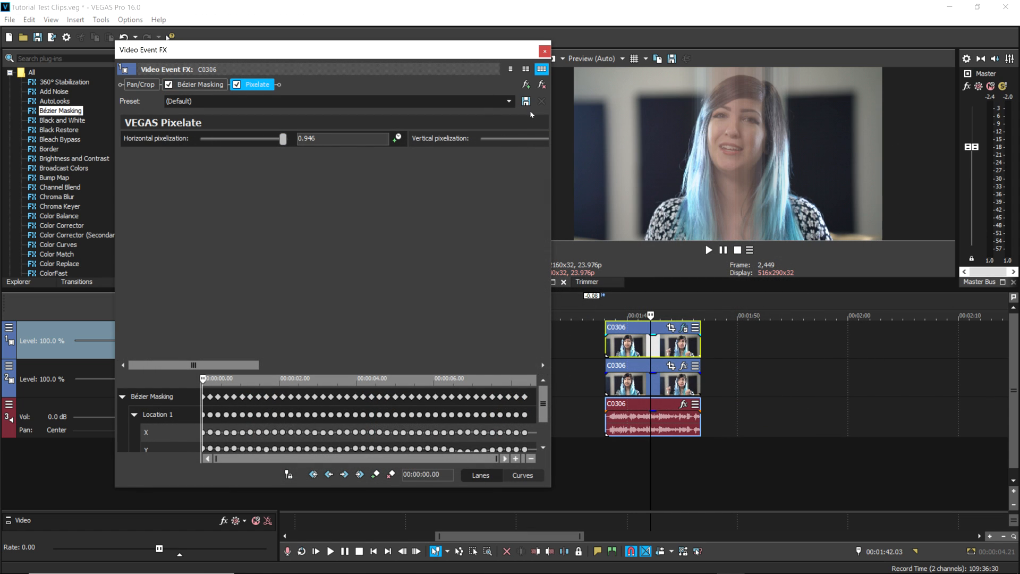
pyautogui.moveTo(552, 130); pyautogui.dragTo(621, 131)
pyautogui.moveTo(287, 143)
pyautogui.mouseDown()
pyautogui.moveTo(235, 143)
pyautogui.moveTo(293, 142)
pyautogui.moveTo(286, 150)
pyautogui.mouseUp()
pyautogui.moveTo(536, 139); pyautogui.dragTo(570, 144)
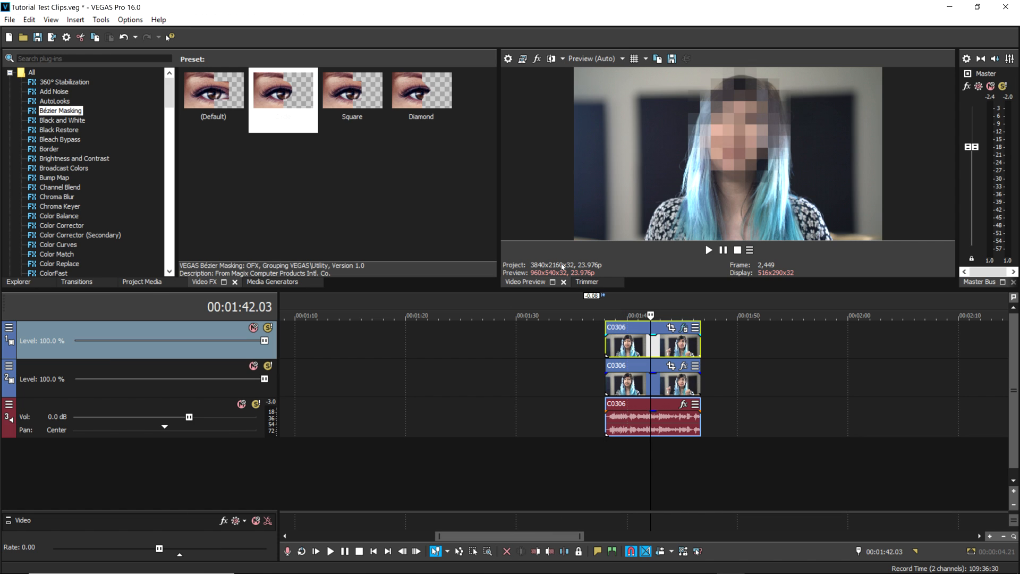
# Play the pixelated C0306 section from its start and check that the effect follows the face
pyautogui.click(605, 454)
pyautogui.press('space')
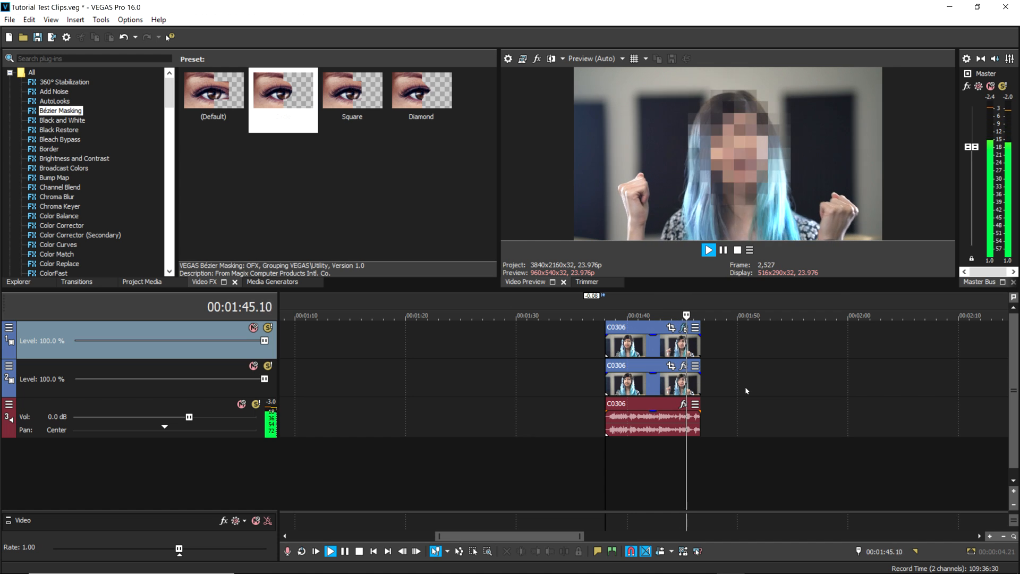
pyautogui.click(633, 392)
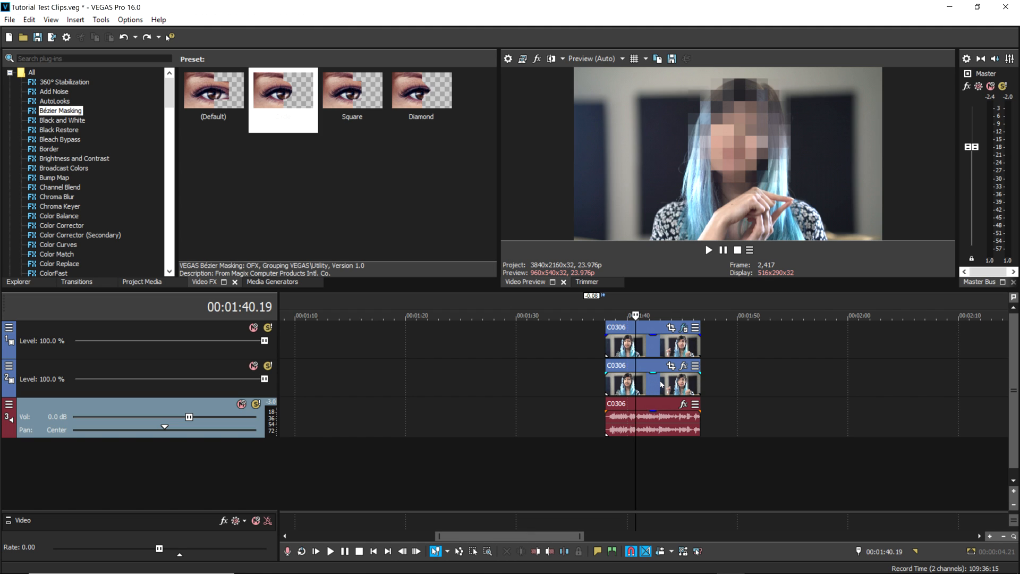
# Delete the lower C0306 video track and remove Pixelate from the remaining C0306 video event
pyautogui.click(206, 370)
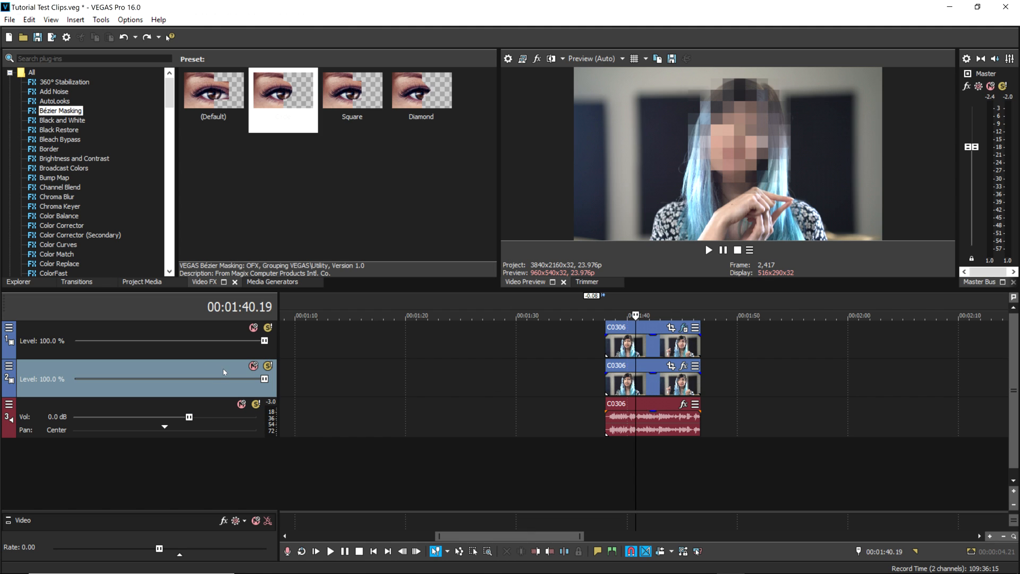
pyautogui.rightClick(222, 369)
pyautogui.click(240, 423)
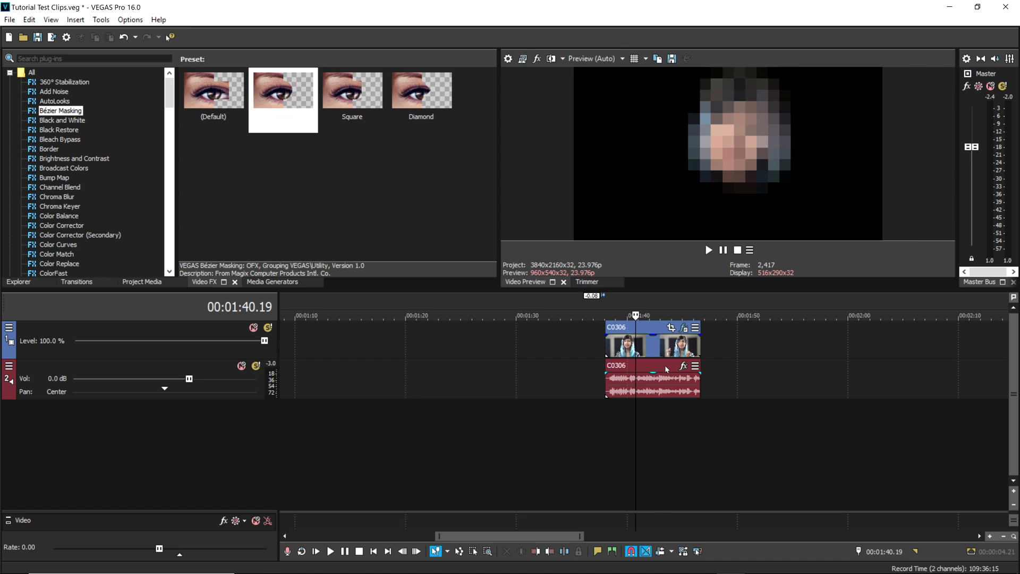
pyautogui.click(684, 328)
pyautogui.click(611, 85)
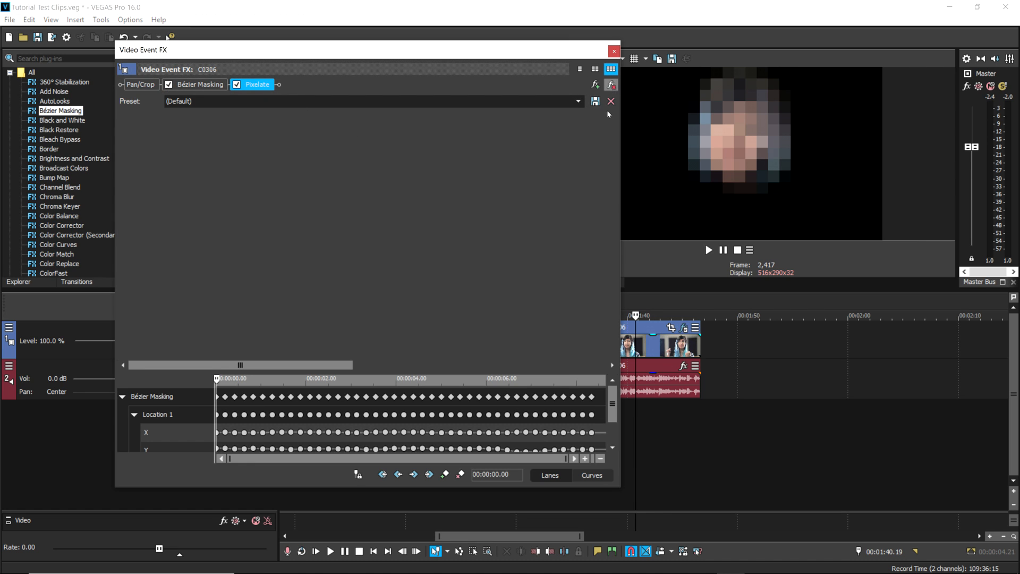
pyautogui.click(614, 51)
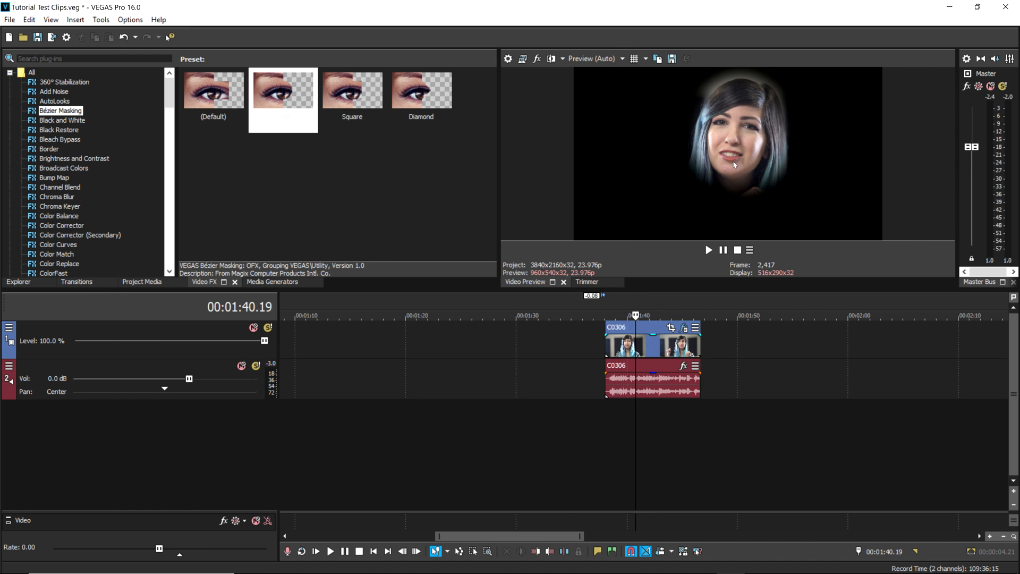
# Review the C0306 event's Bézier Masking settings and check how the mask follows the face at several points
pyautogui.click(656, 402)
pyautogui.click(684, 327)
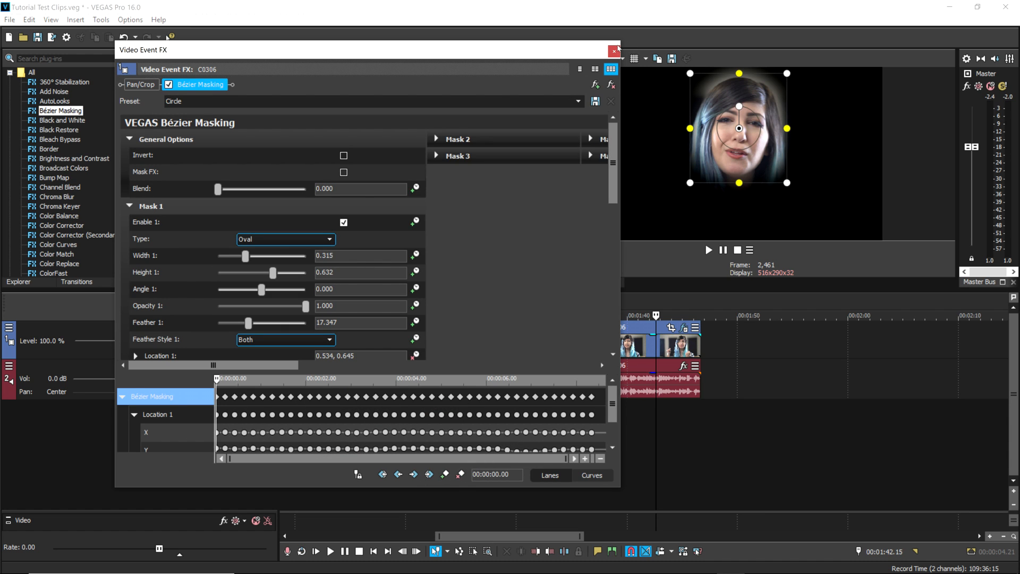
pyautogui.click(613, 51)
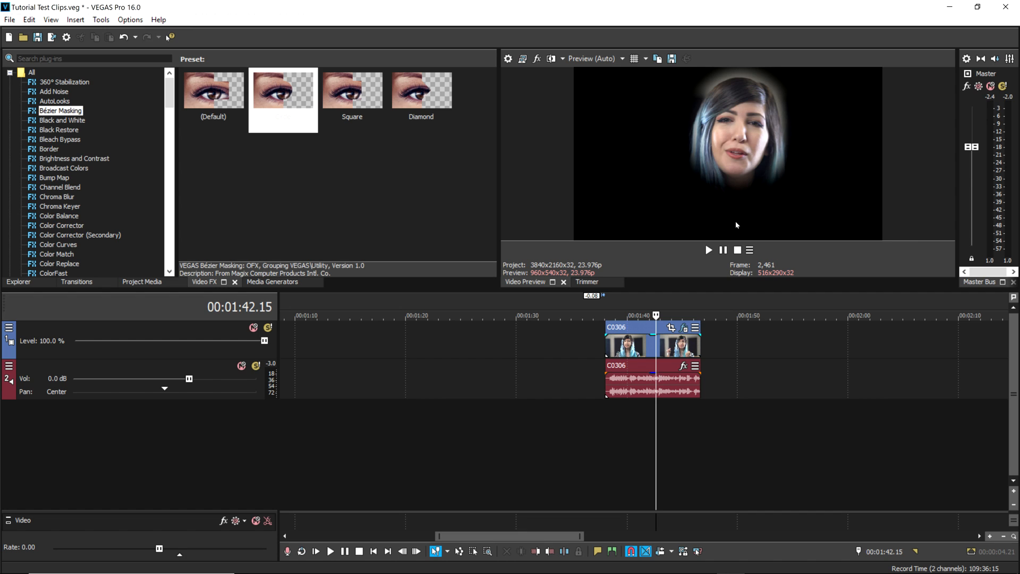
pyautogui.click(642, 416)
pyautogui.click(655, 423)
pyautogui.click(648, 427)
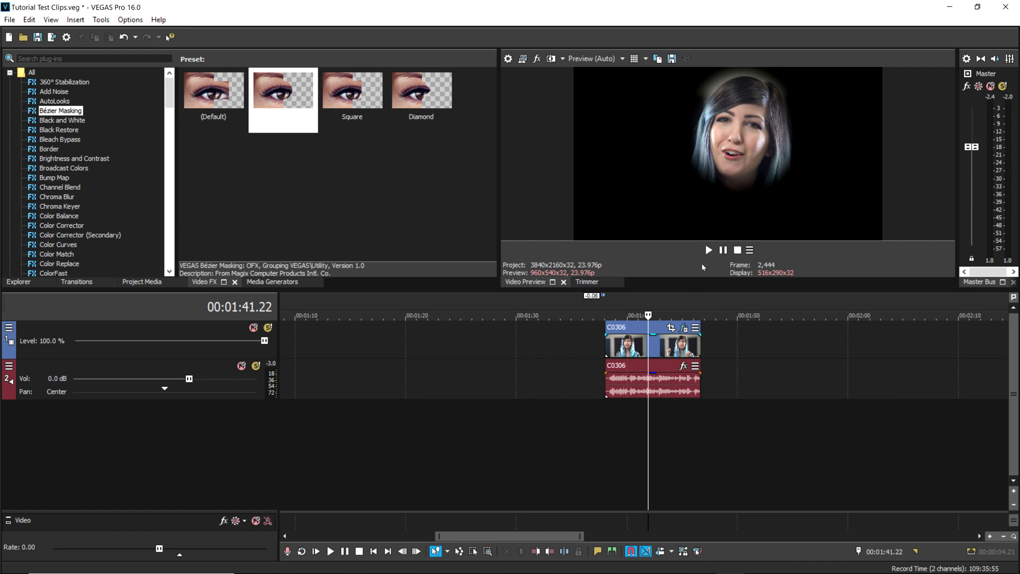
# Run the Add Text To Motion Track script on the C0306 video event with X Offset 0.00 and Y Offset 0
pyautogui.click(638, 345)
pyautogui.click(101, 19)
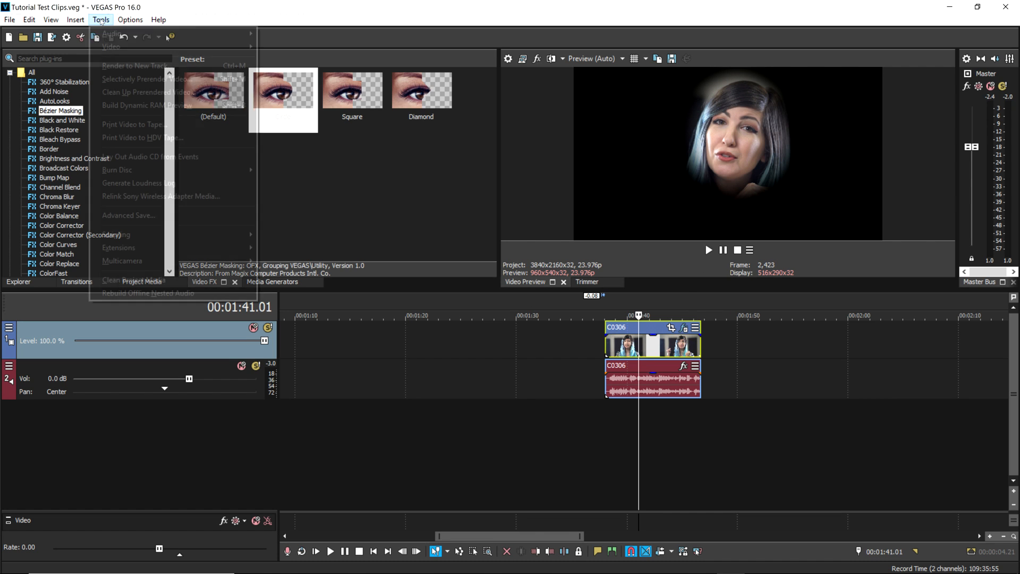
pyautogui.moveTo(239, 234)
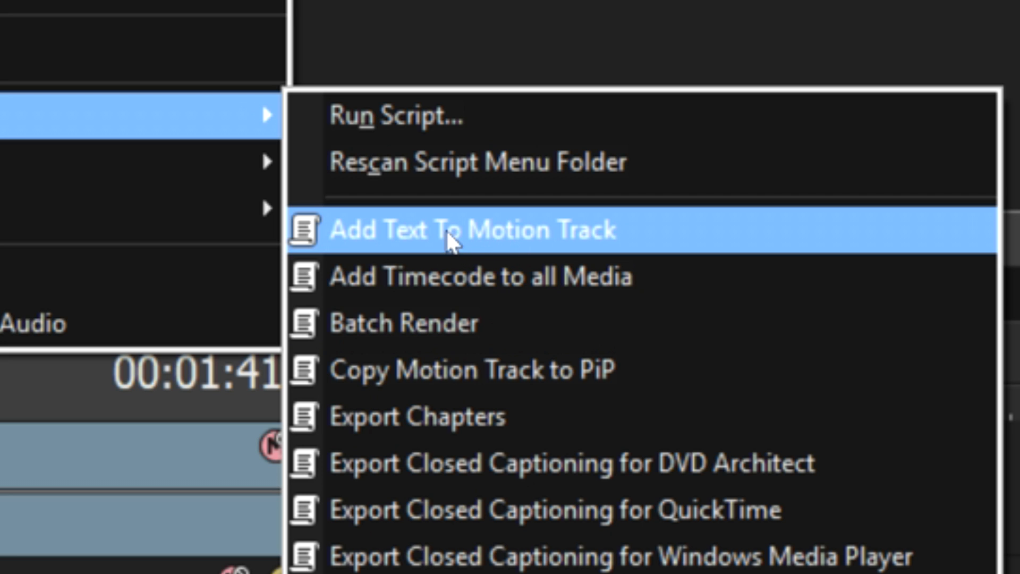
pyautogui.click(448, 232)
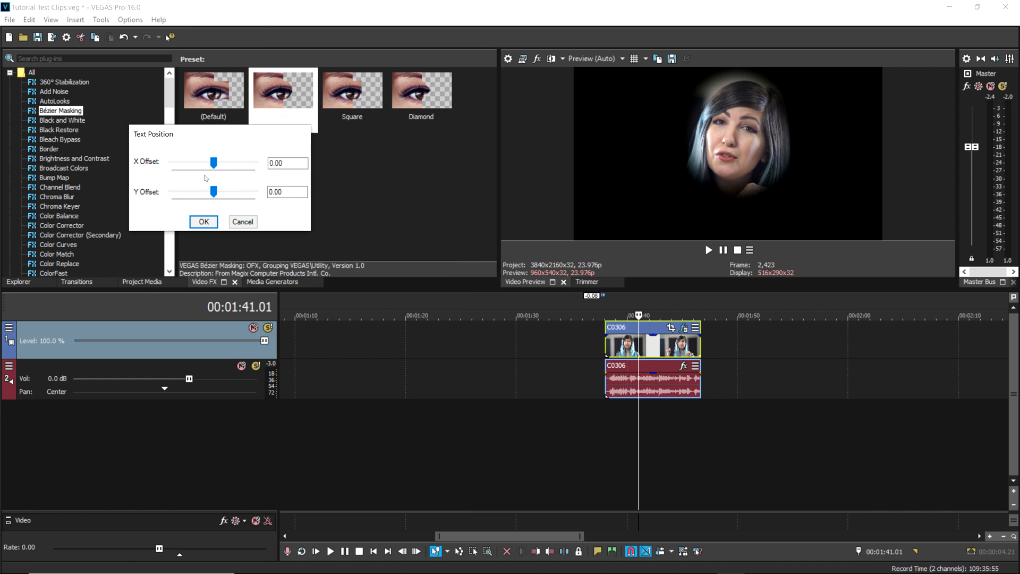
pyautogui.moveTo(185, 133); pyautogui.dragTo(268, 161)
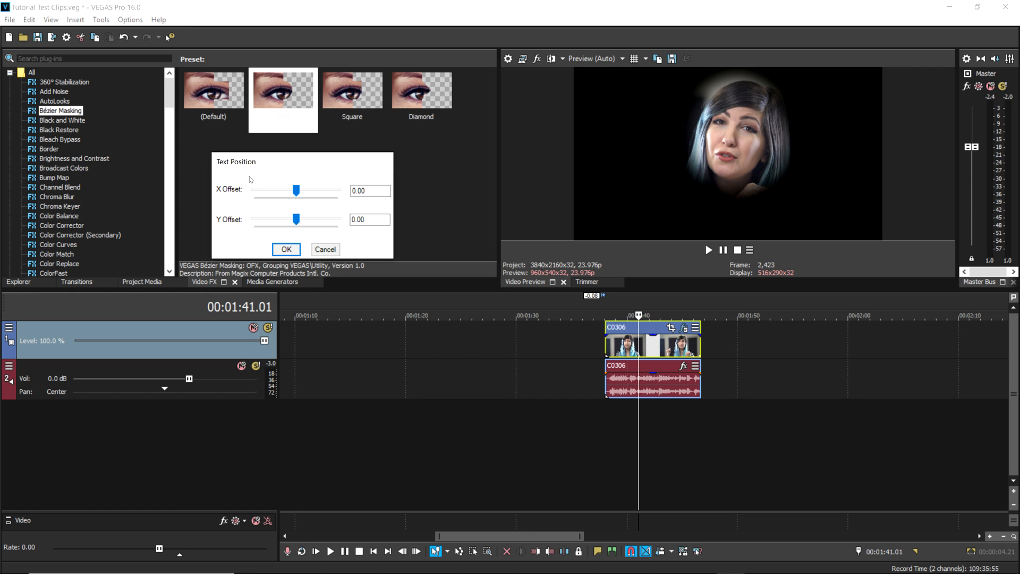
pyautogui.moveTo(288, 162); pyautogui.dragTo(327, 170)
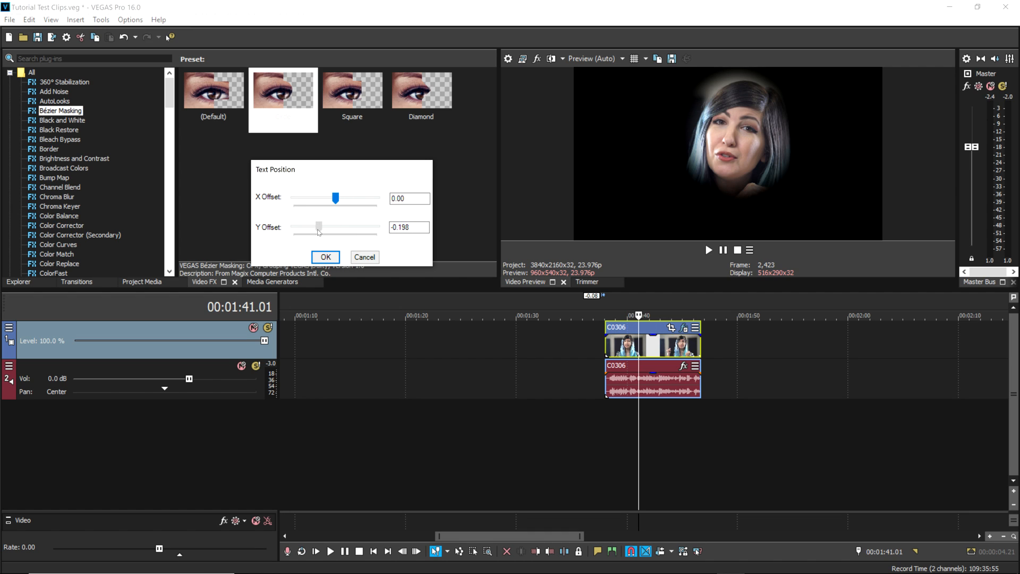
pyautogui.moveTo(334, 230)
pyautogui.mouseDown()
pyautogui.moveTo(356, 230)
pyautogui.moveTo(333, 229)
pyautogui.mouseUp()
pyautogui.moveTo(409, 227); pyautogui.dragTo(394, 228)
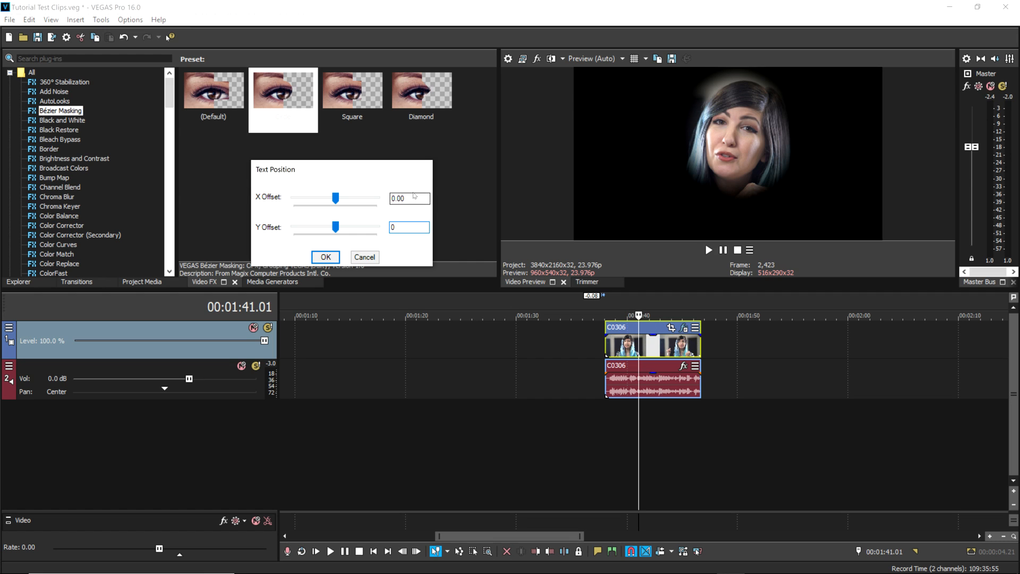
pyautogui.click(326, 256)
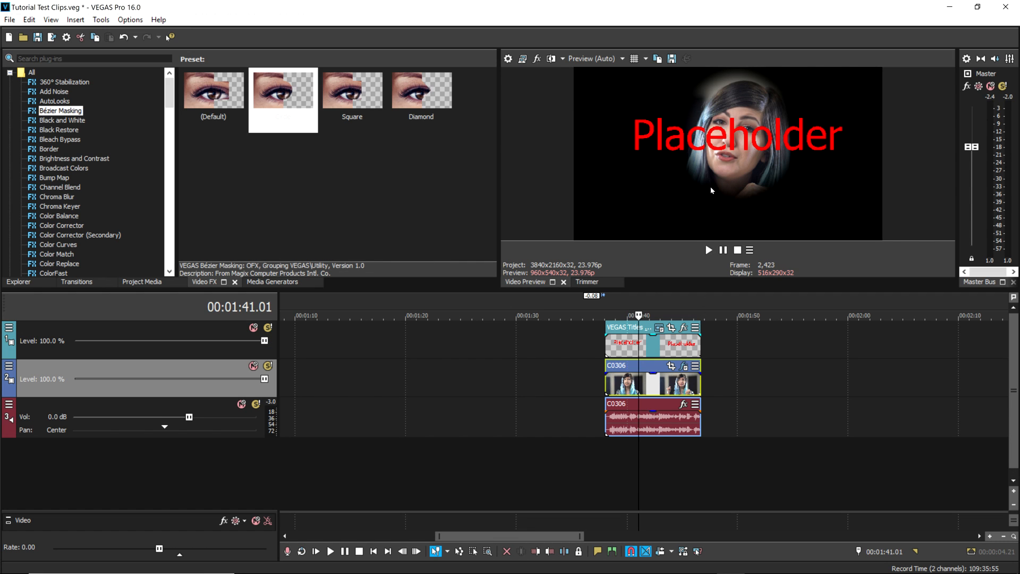
# Play the section from its start to check how the placeholder text follows the tracked face
pyautogui.click(606, 342)
pyautogui.press('space')
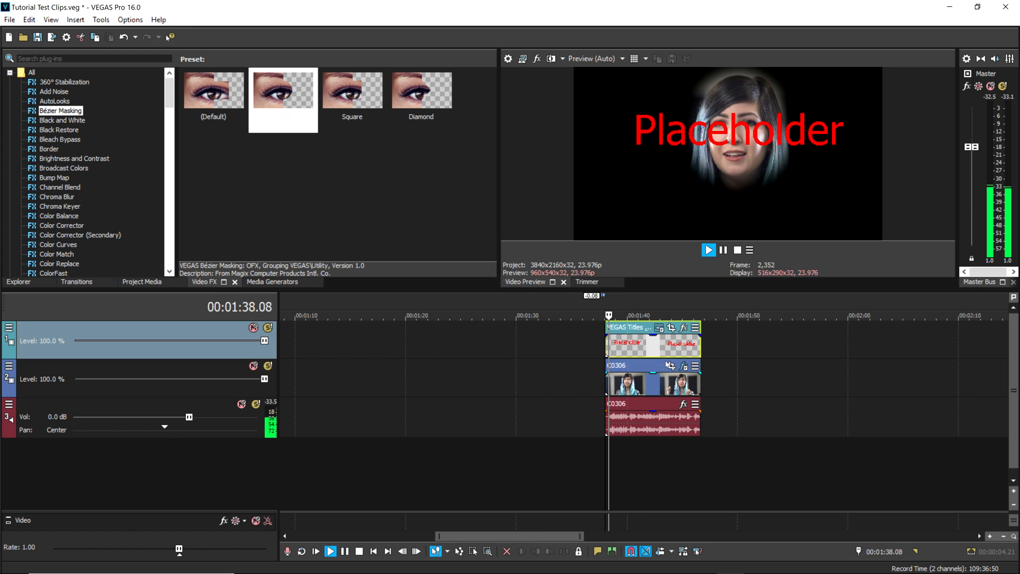
pyautogui.press('space')
# Shift the placeholder title below the face with Event Pan/Crop at 00:01:42.03
pyautogui.click(650, 343)
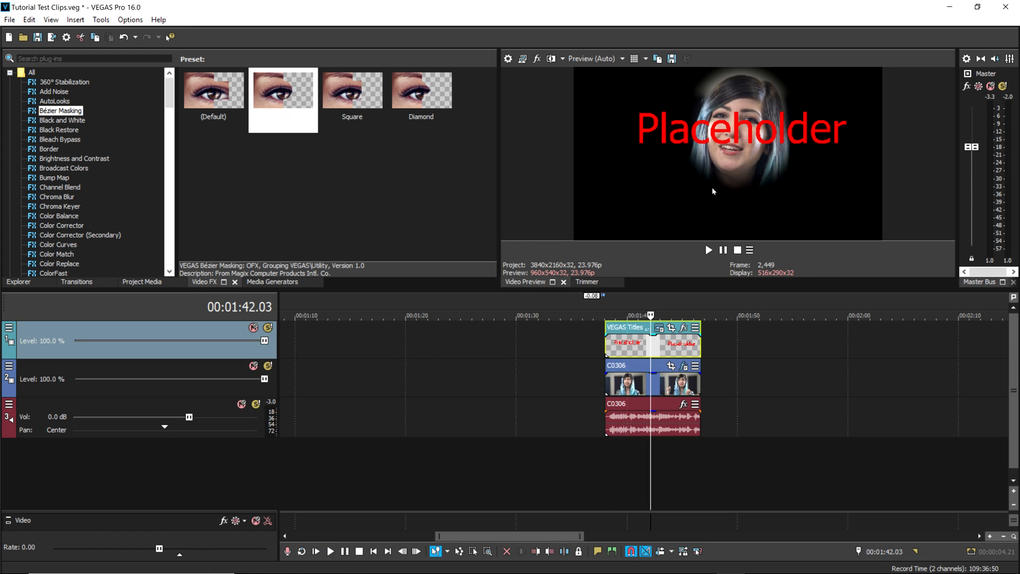
pyautogui.click(671, 328)
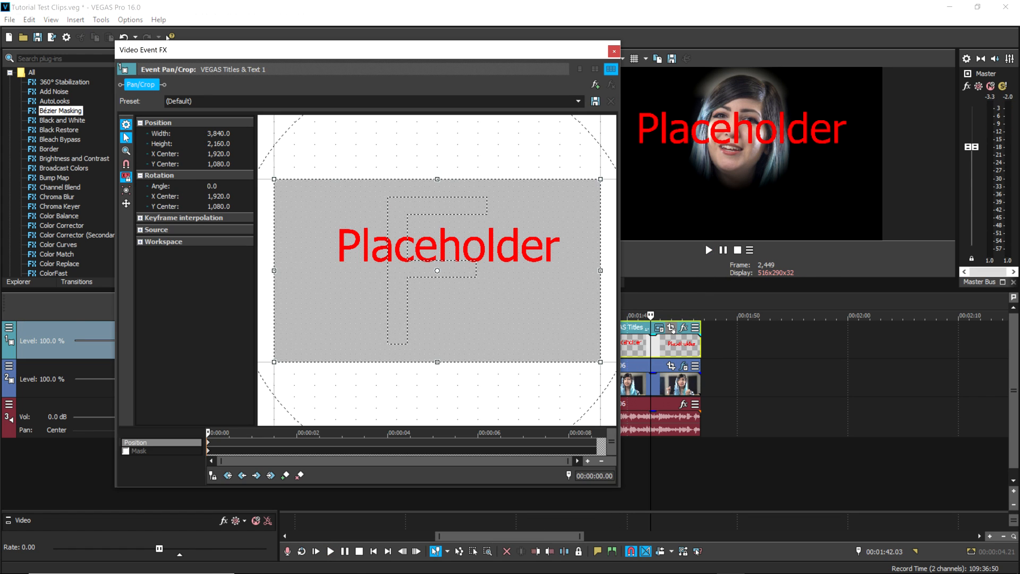
pyautogui.moveTo(537, 263); pyautogui.dragTo(526, 186)
pyautogui.click(614, 51)
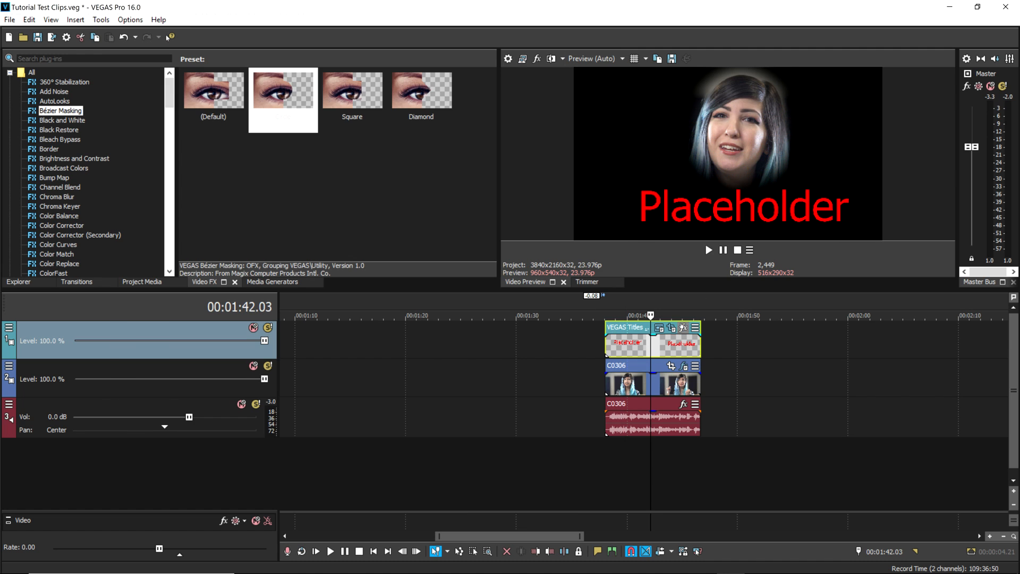
# Replace the placeholder text in the generated title with the presenter's social media handle
pyautogui.click(658, 328)
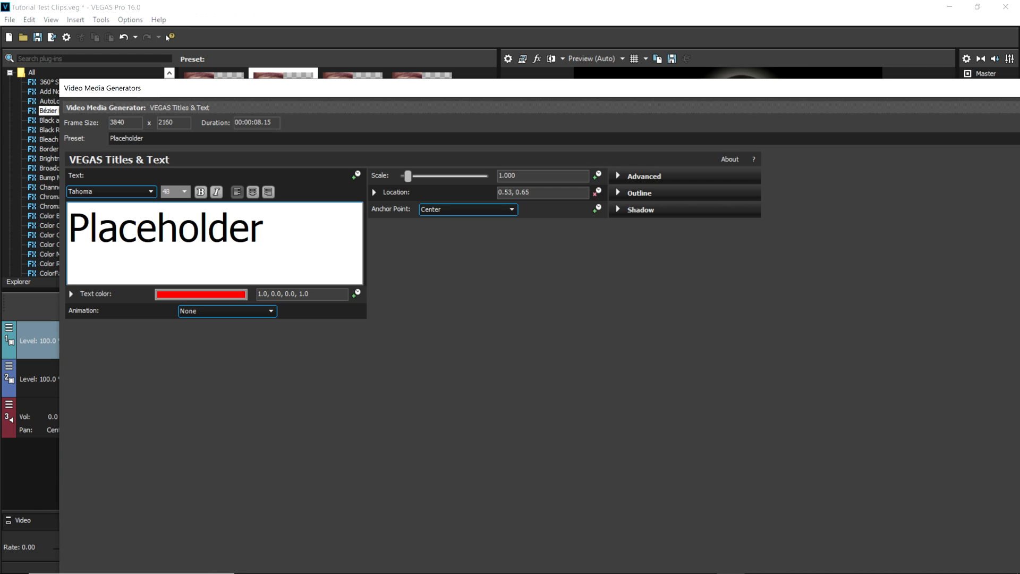
pyautogui.moveTo(1019, 225); pyautogui.dragTo(451, 213)
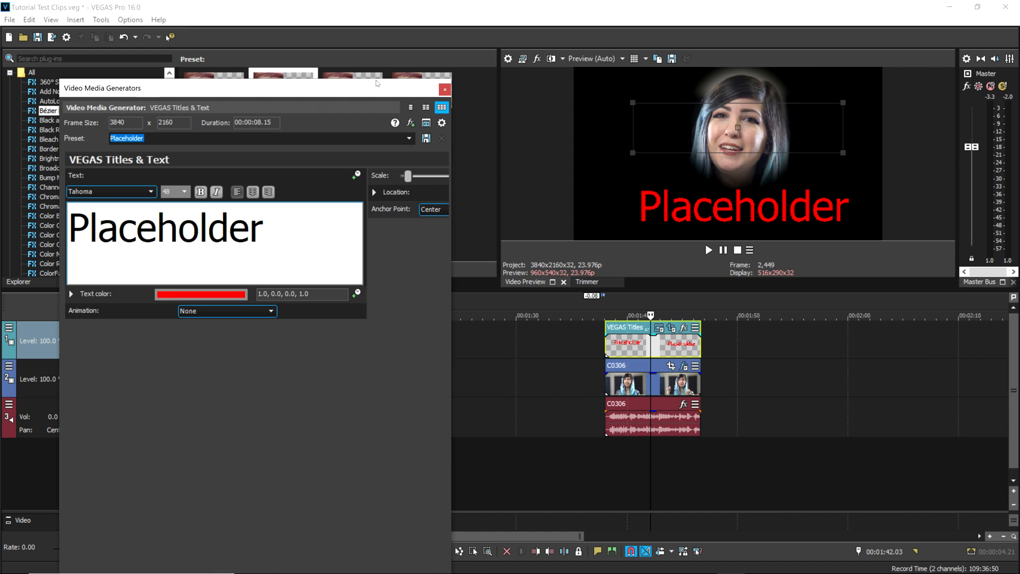
pyautogui.moveTo(367, 205); pyautogui.dragTo(148, 209)
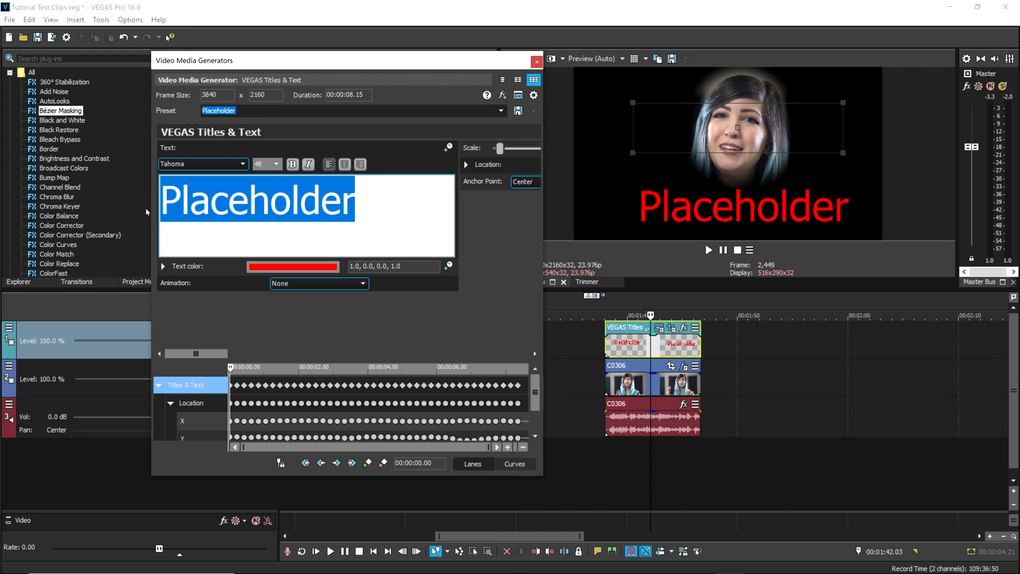
pyautogui.write('@SabrinaBrite')
pyautogui.click(537, 62)
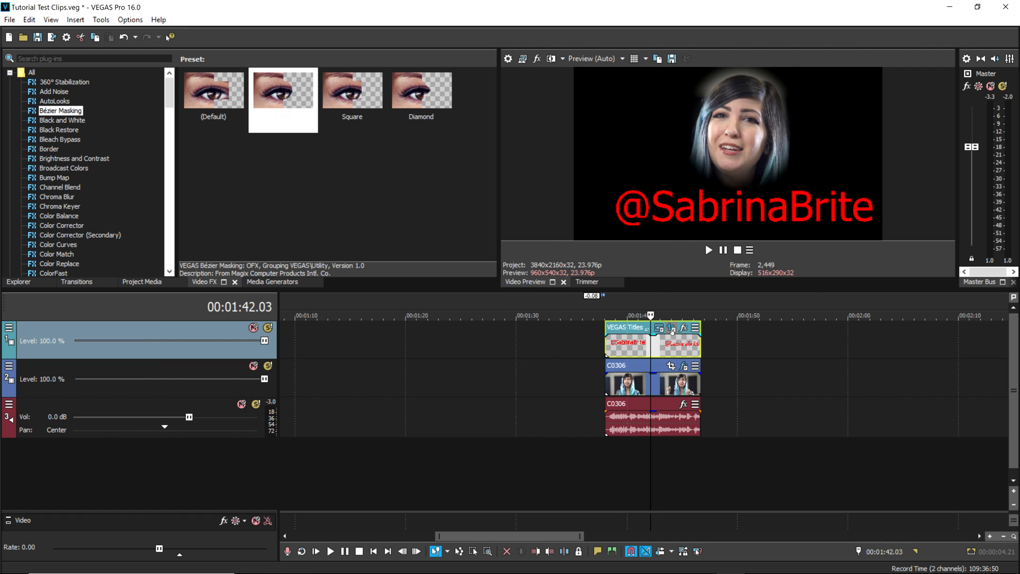
# Move the handle title slightly lower with Event Pan/Crop and play the section from its start
pyautogui.click(672, 329)
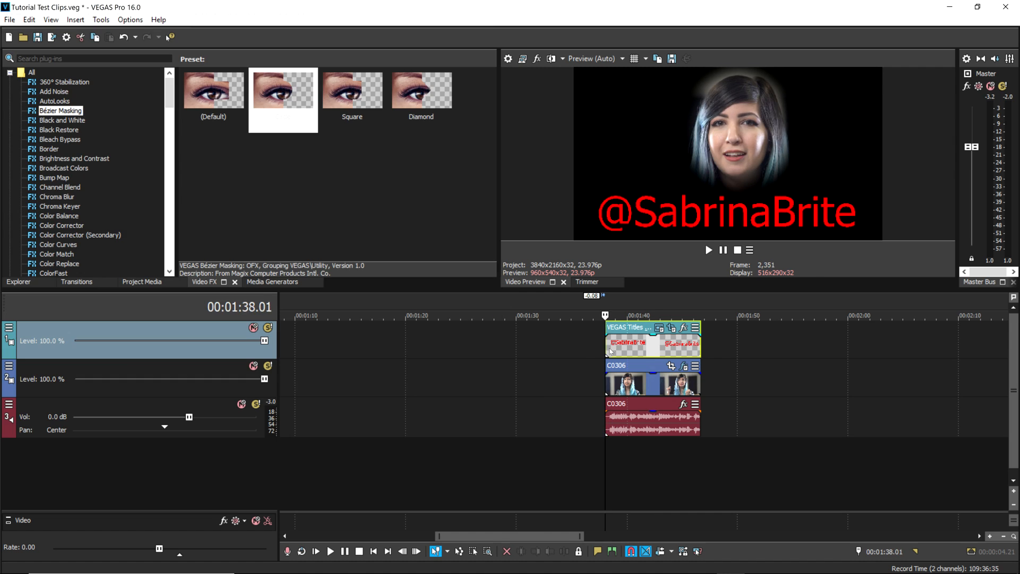
pyautogui.press('space')
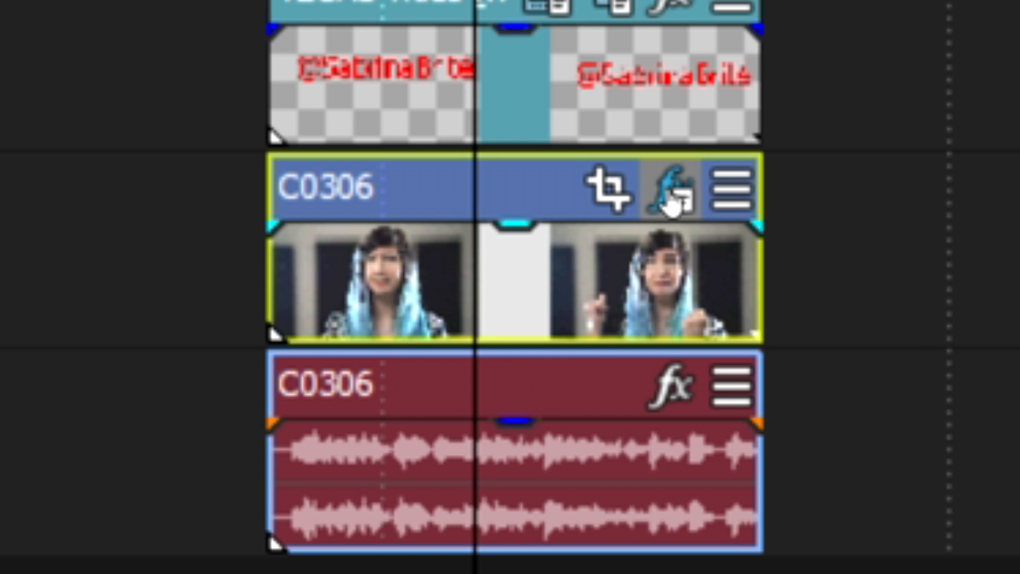
# Enable Mask FX in the C0306 event's Bézier Masking settings and play the full-frame result with the tracked title
pyautogui.click(670, 192)
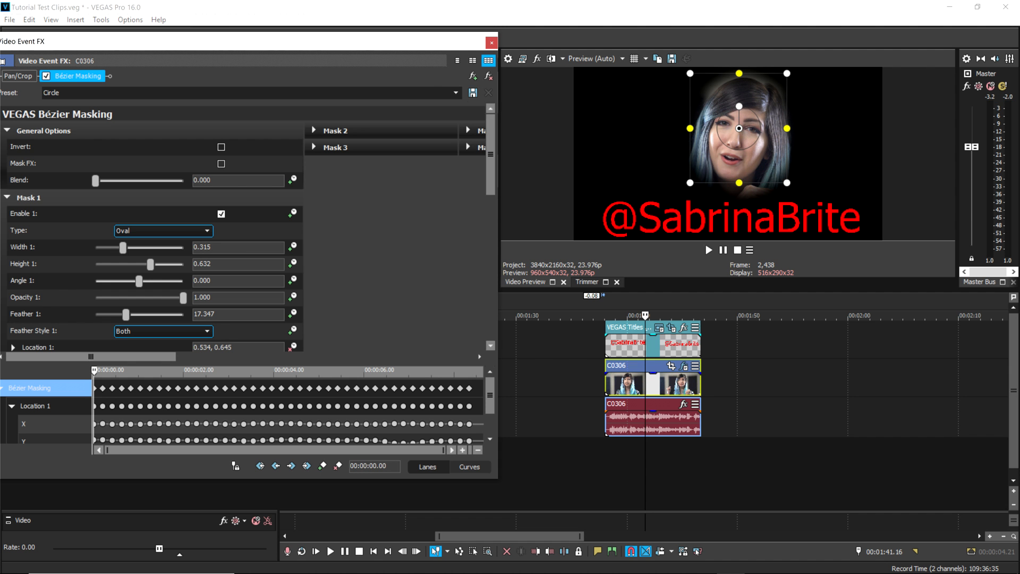
pyautogui.moveTo(414, 44); pyautogui.dragTo(472, 58)
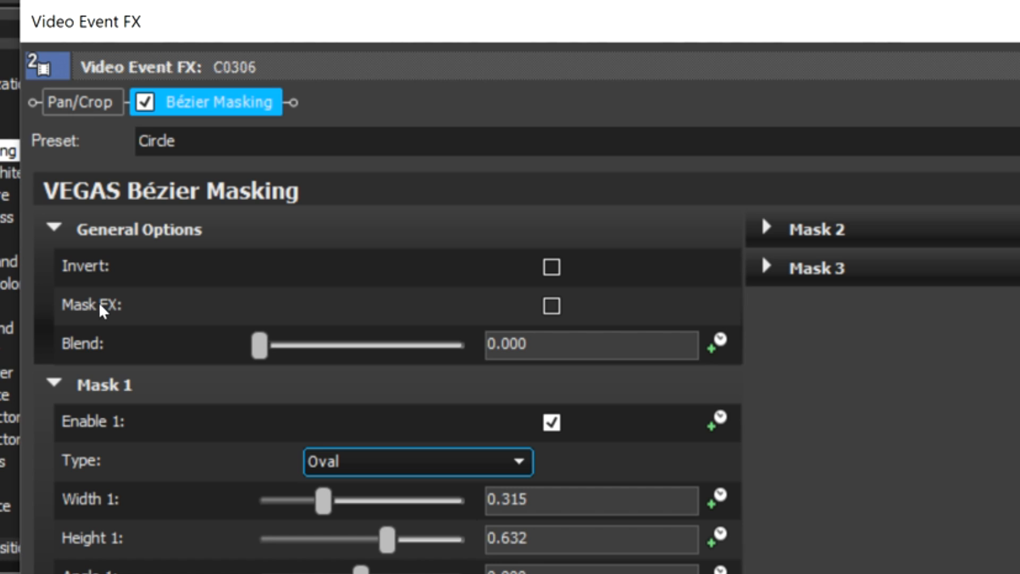
pyautogui.click(551, 306)
pyautogui.click(584, 55)
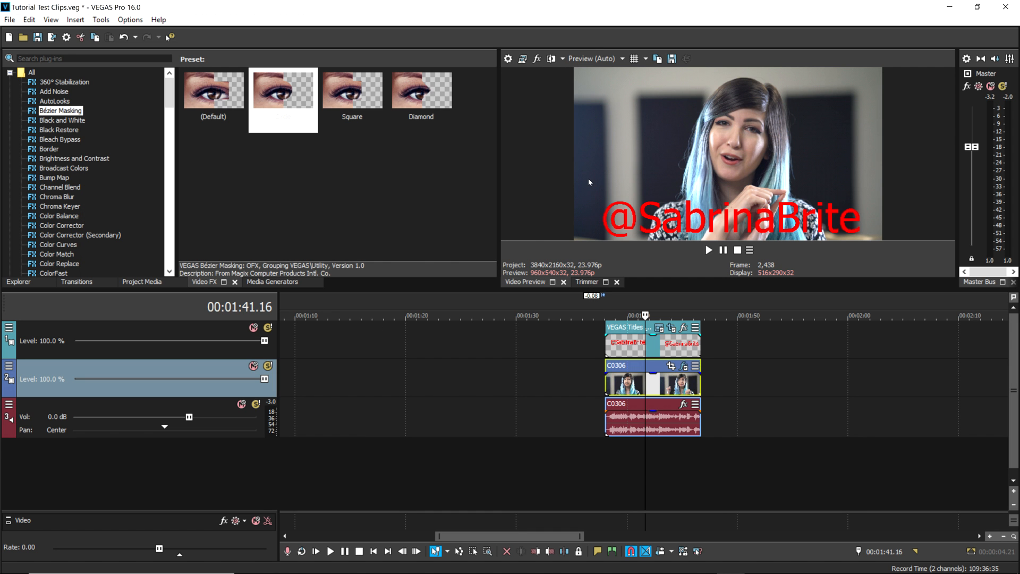
pyautogui.click(606, 349)
pyautogui.press('space')
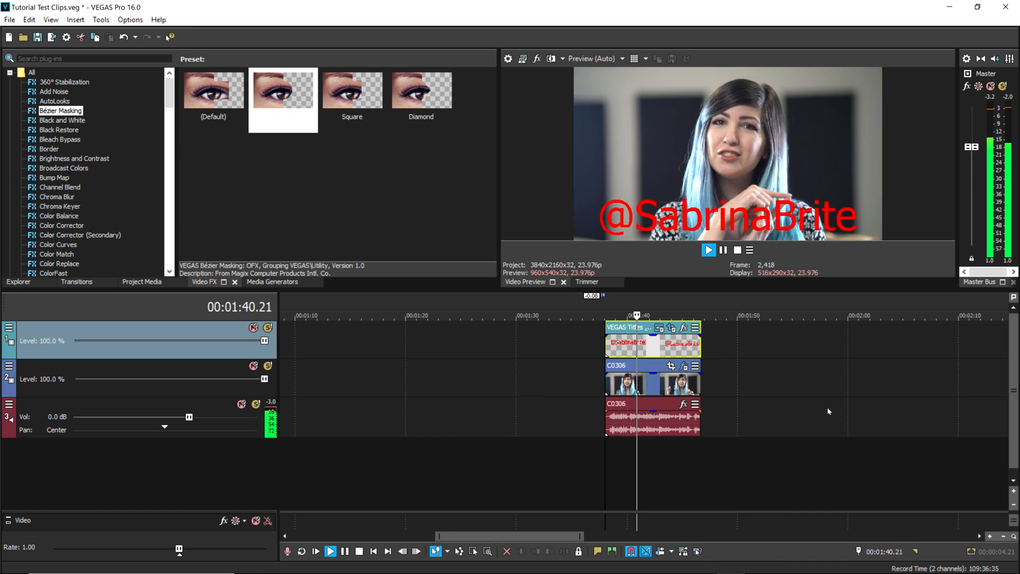
# Pause the playback and set the handle title's text color to white (1.0, 1.0, 1.0, 1.0)
pyautogui.press('Return')
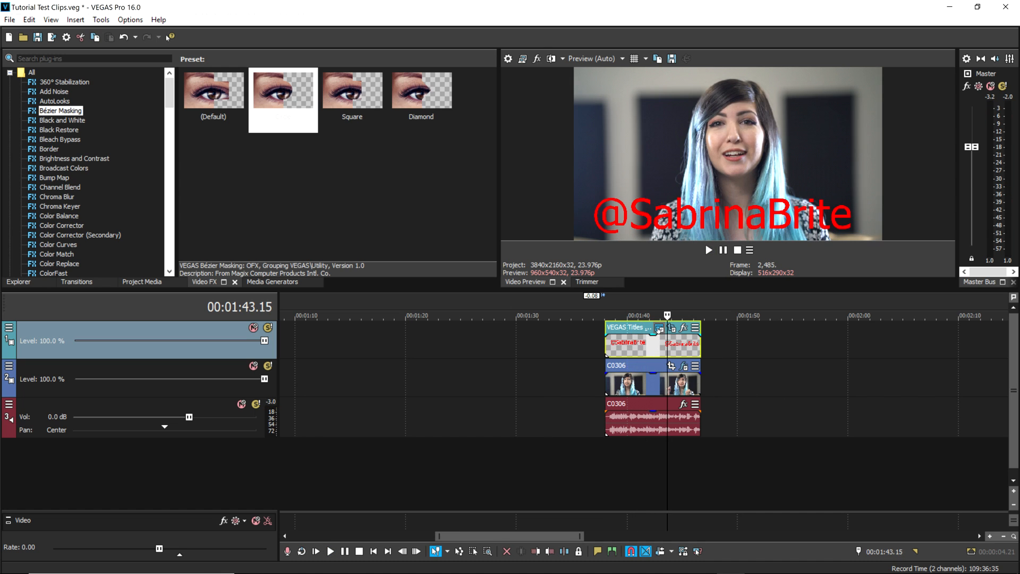
pyautogui.click(659, 328)
pyautogui.click(292, 266)
pyautogui.click(256, 332)
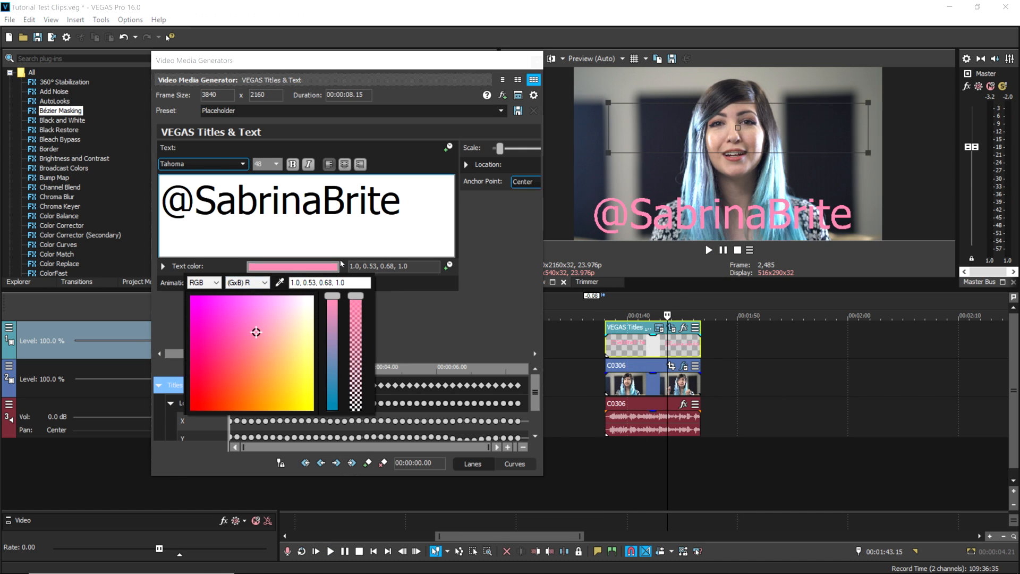
pyautogui.click(313, 296)
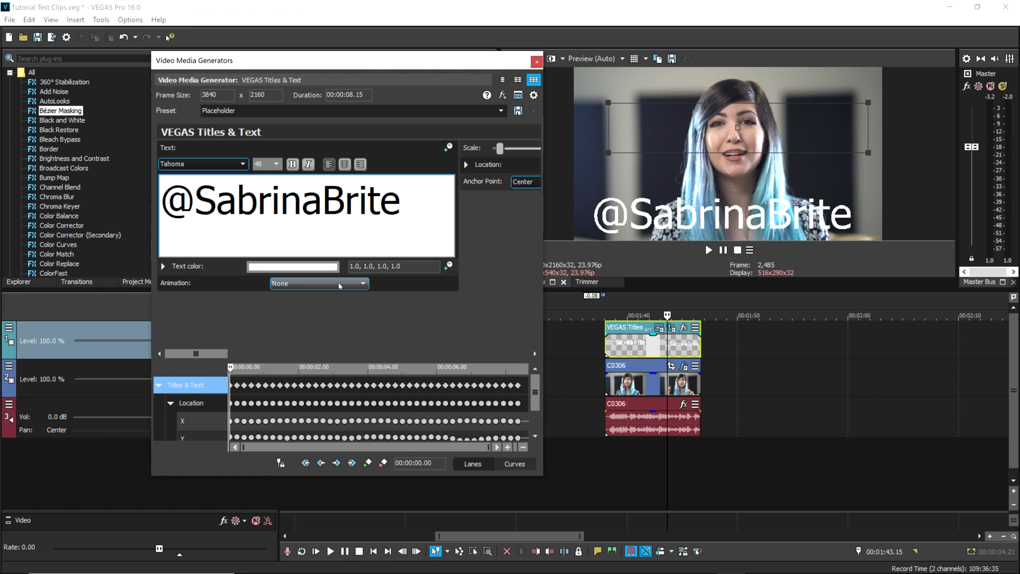
# Try the Action Flip animation on the handle title and play the section from its start
pyautogui.click(336, 283)
pyautogui.click(295, 303)
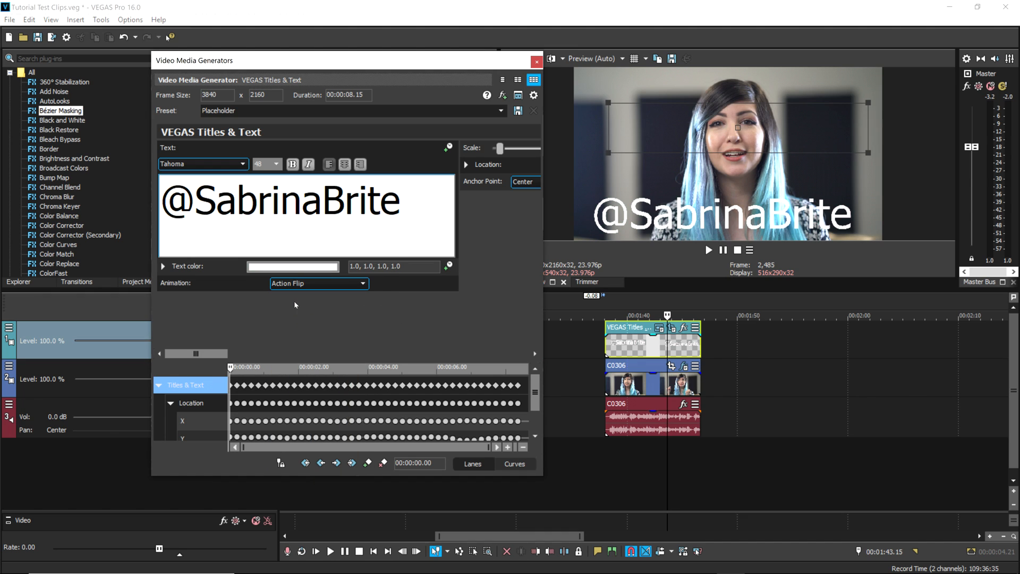
pyautogui.click(537, 62)
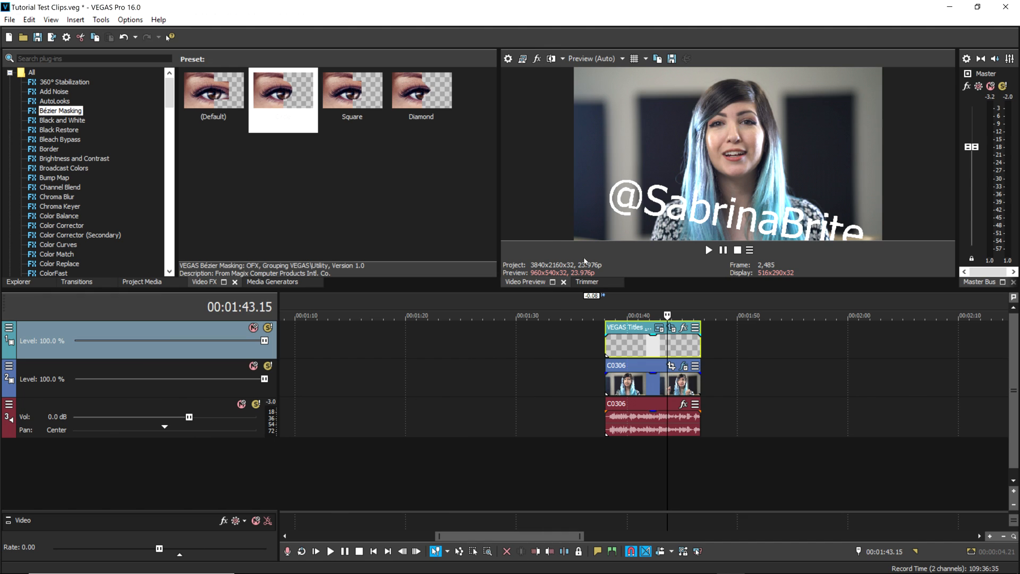
pyautogui.click(604, 347)
pyautogui.press('space')
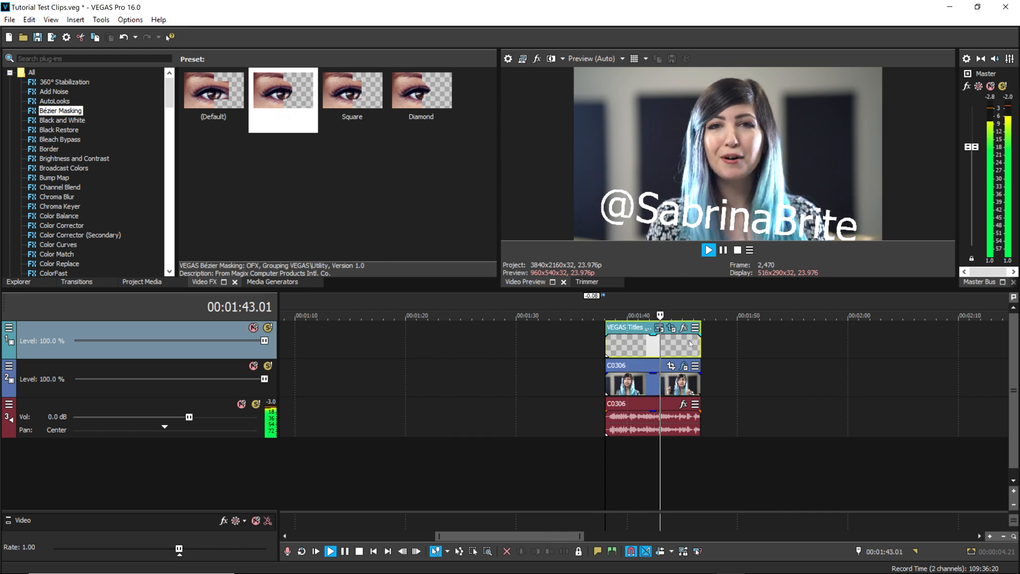
# Stop playback, try the Sitka Small font on the full title text, and restore Tahoma
pyautogui.press('space')
pyautogui.click(659, 327)
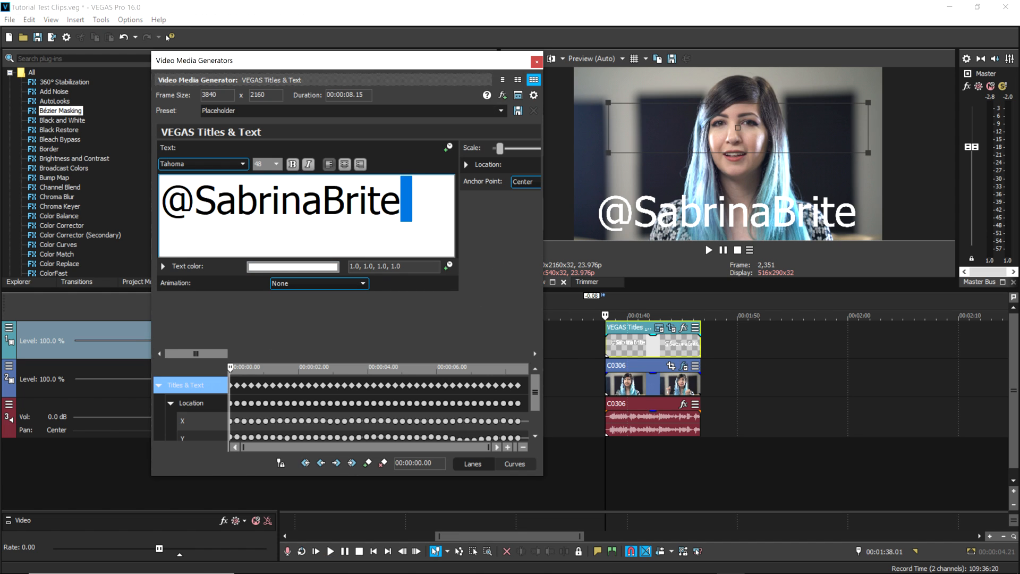
pyautogui.moveTo(406, 200); pyautogui.dragTo(162, 201)
pyautogui.click(202, 163)
pyautogui.click(197, 205)
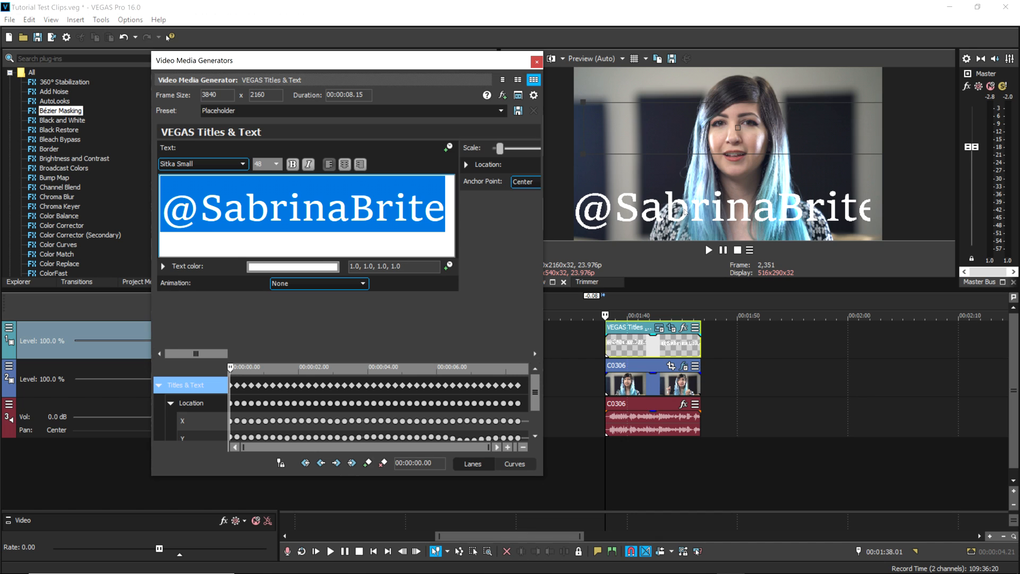
pyautogui.click(202, 164)
pyautogui.click(212, 295)
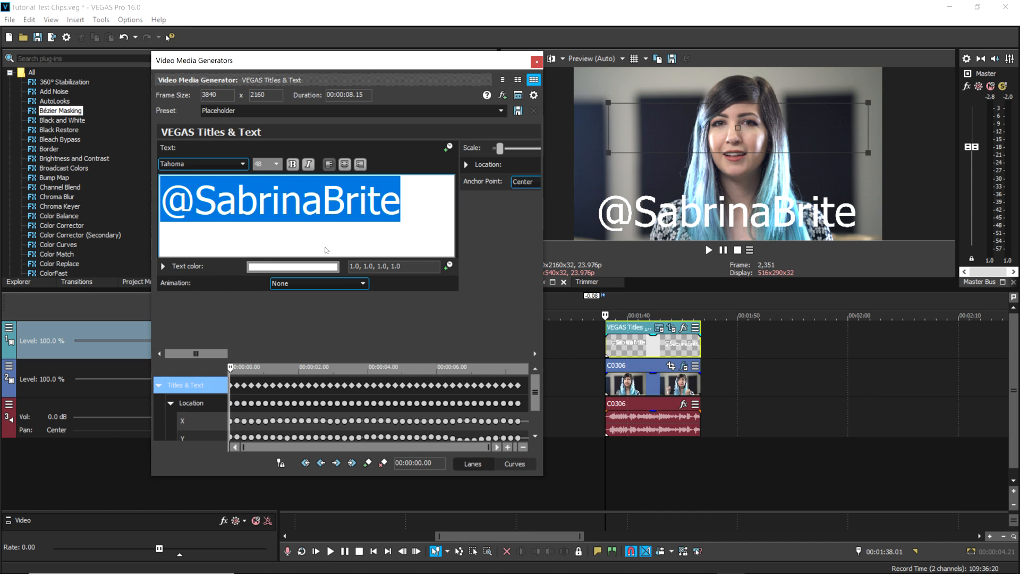
pyautogui.click(536, 61)
# Check the white title's position against the face at several points along the event
pyautogui.click(635, 350)
pyautogui.click(674, 344)
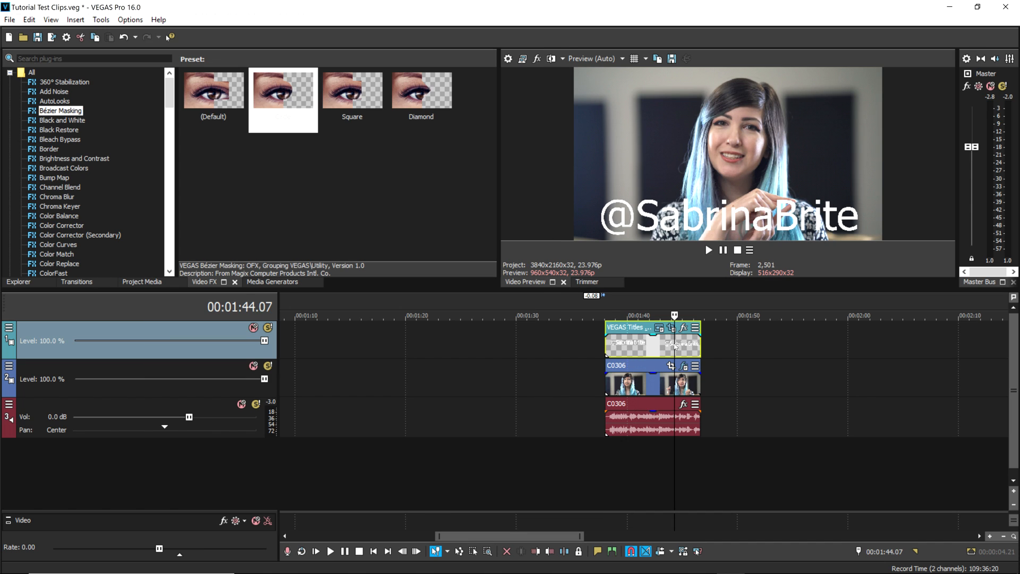
pyautogui.click(639, 356)
pyautogui.click(655, 348)
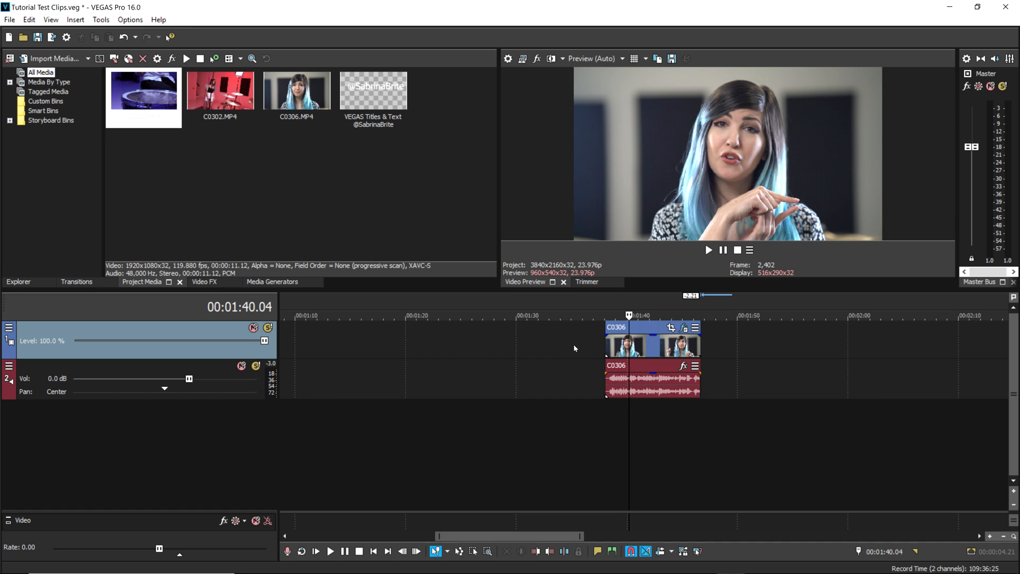
# Toggle Mask FX off and back on in the C0306 event's Bézier Masking settings to compare the results
pyautogui.click(657, 348)
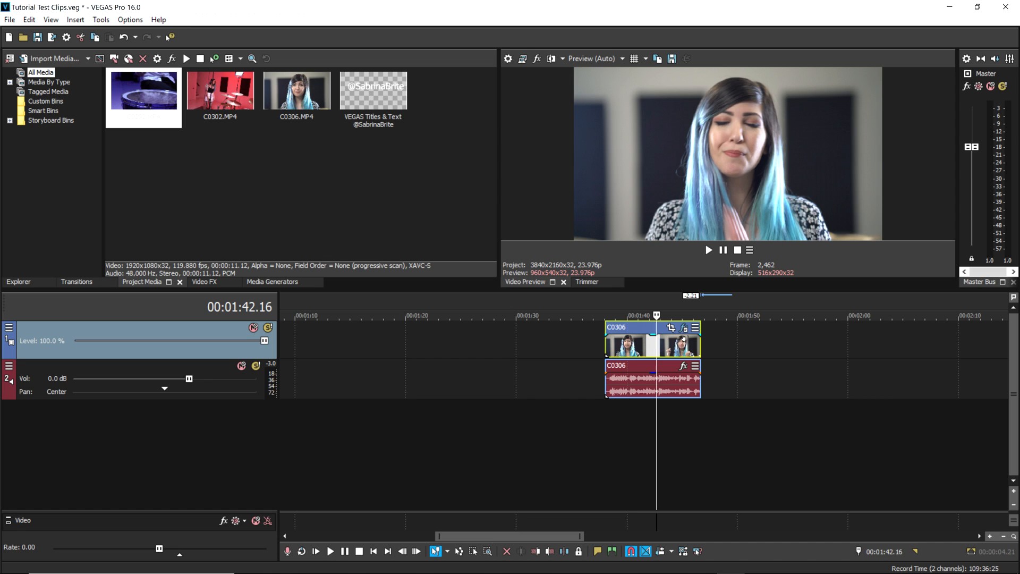
pyautogui.click(684, 327)
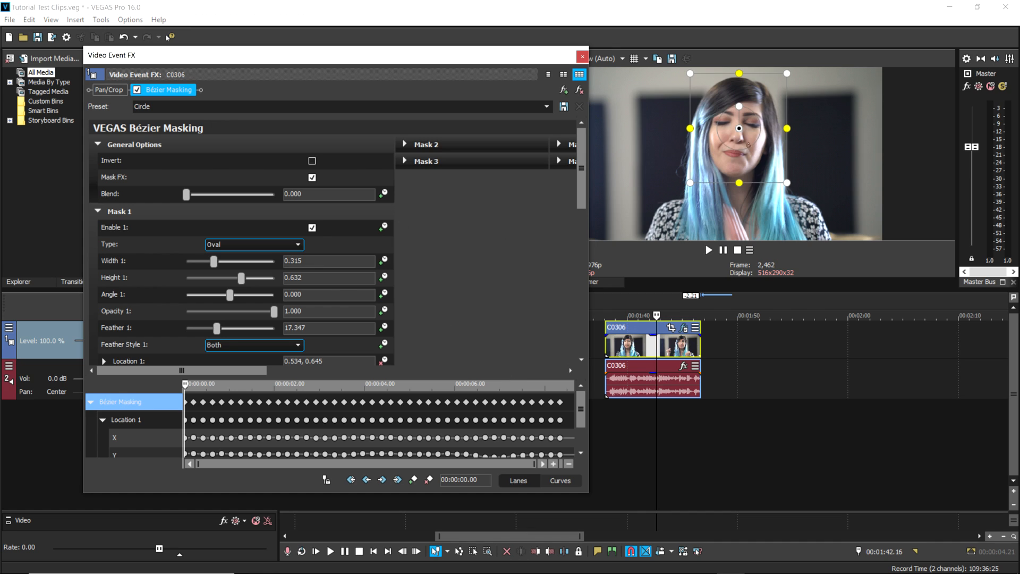
pyautogui.click(312, 177)
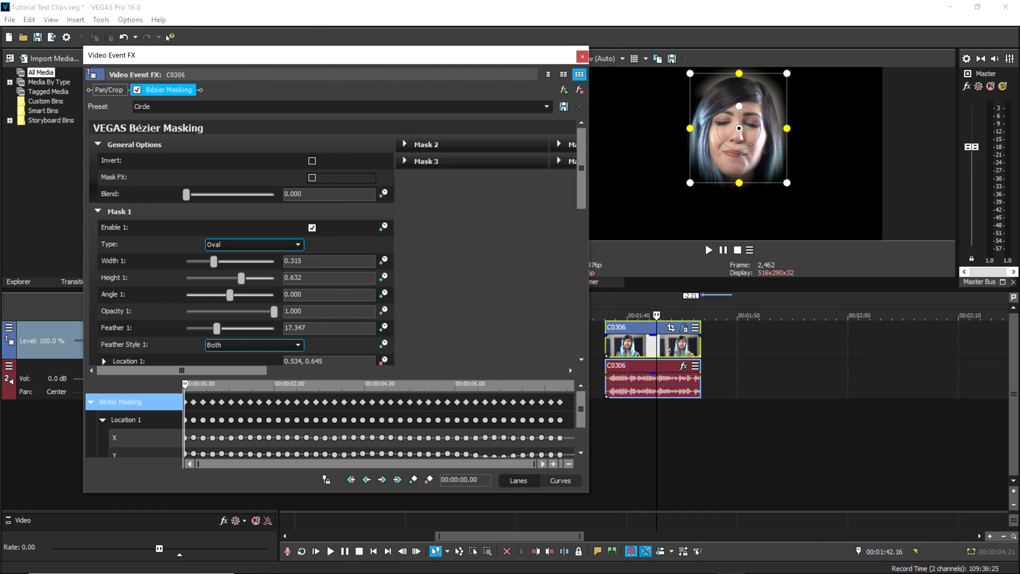
pyautogui.click(312, 178)
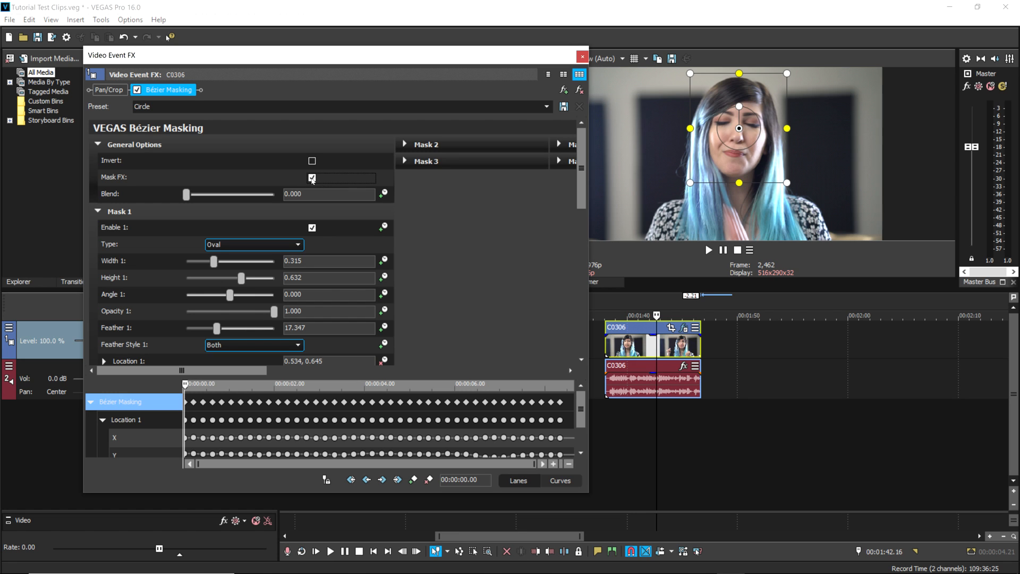
pyautogui.click(582, 56)
# Add C0292.MP4 on new tracks above C0306 and trim its end to match the C0306 event
pyautogui.click(641, 413)
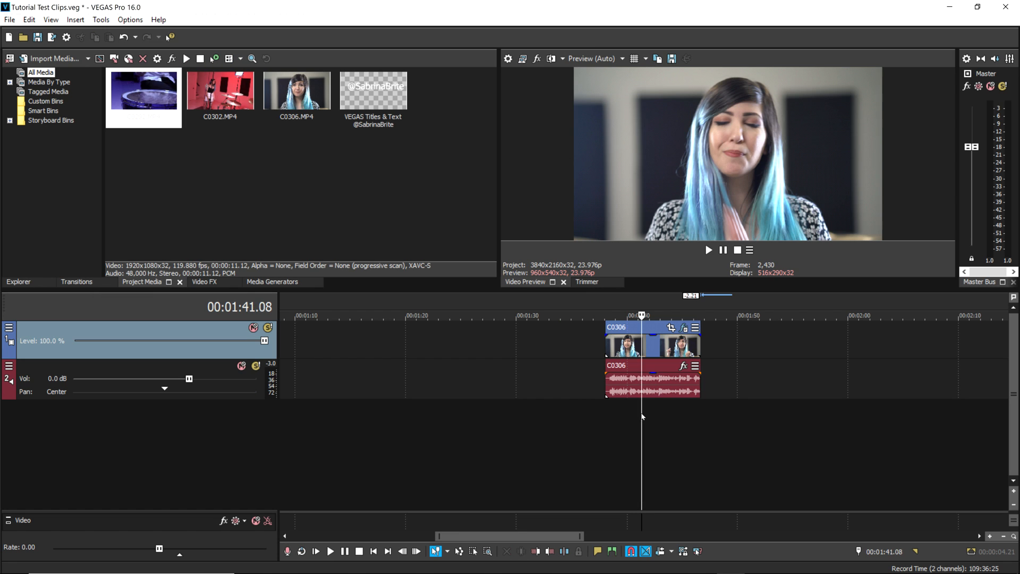
pyautogui.click(647, 413)
pyautogui.moveTo(143, 96); pyautogui.dragTo(633, 380)
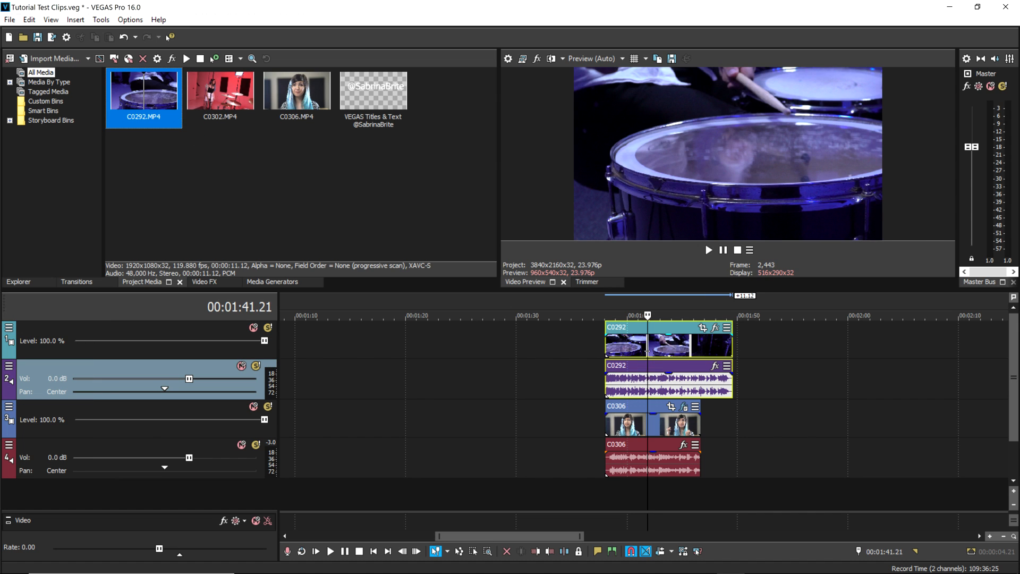
pyautogui.moveTo(733, 349); pyautogui.dragTo(700, 349)
pyautogui.click(648, 351)
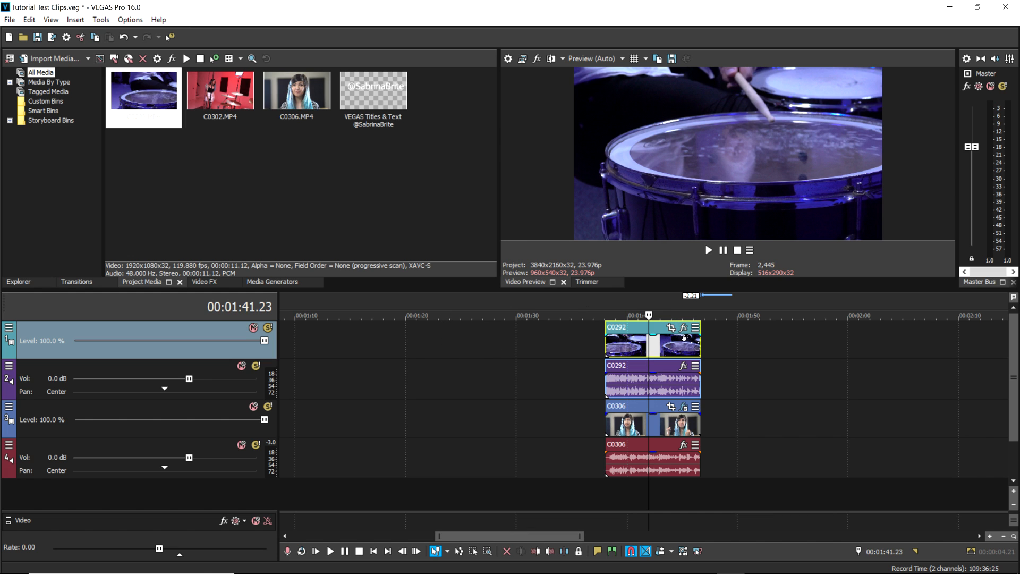
# Apply the Picture In Picture effect with the (Default) preset to the C0292 video event
pyautogui.click(205, 281)
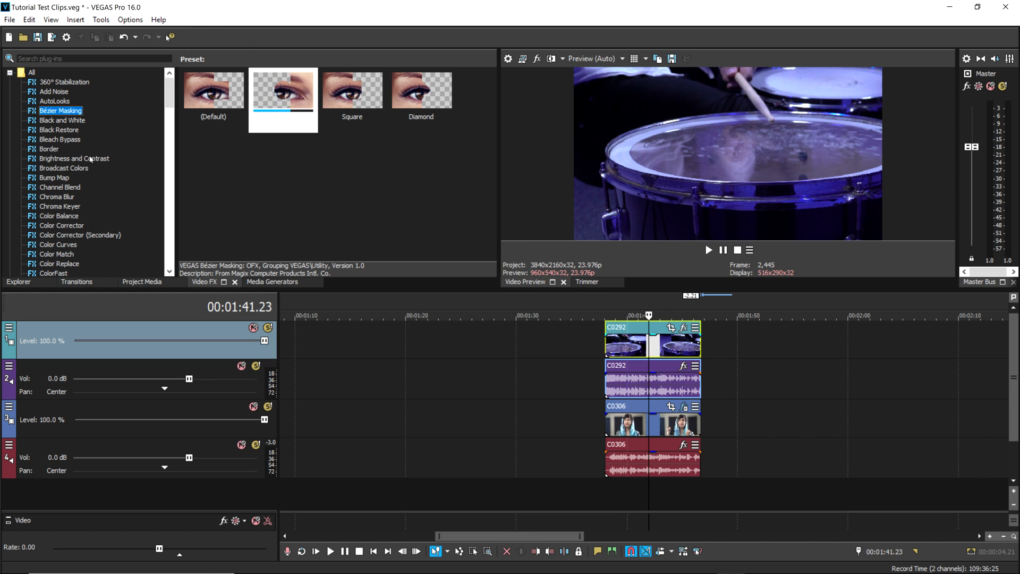
pyautogui.scroll(-20, 92, 159)
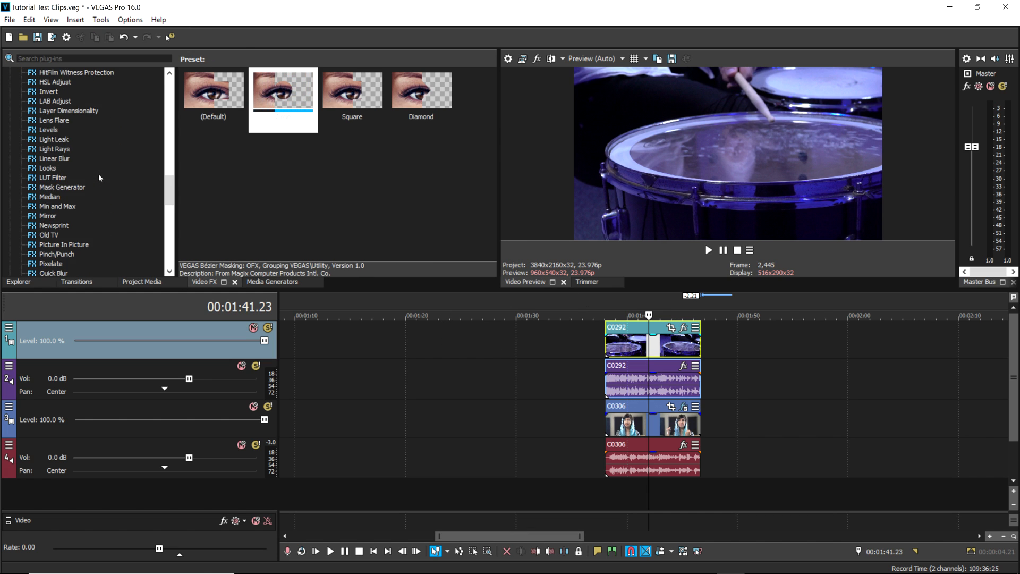
pyautogui.scroll(-3, 98, 178)
pyautogui.click(69, 159)
pyautogui.moveTo(214, 98); pyautogui.dragTo(653, 332)
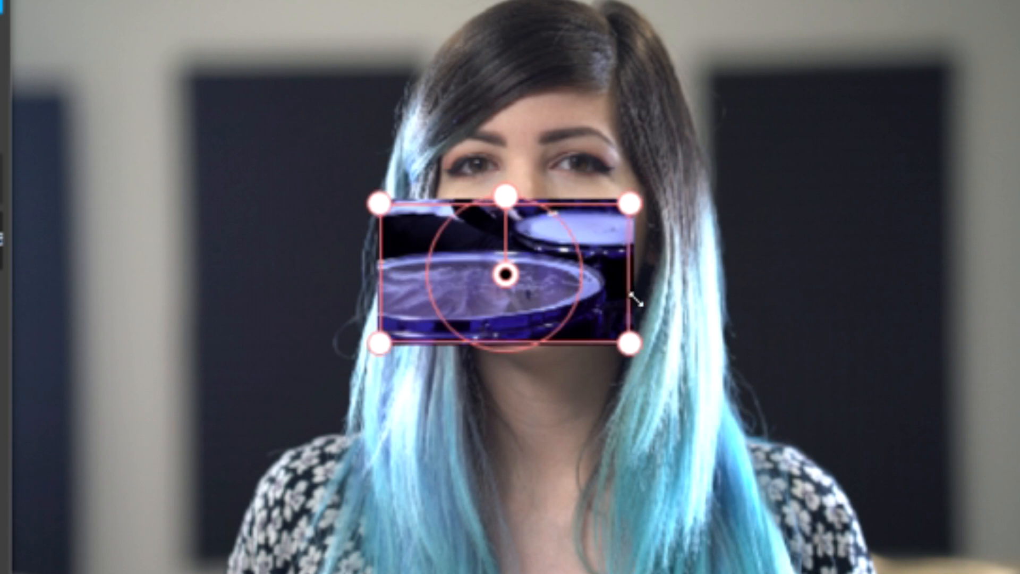
# Scale the C0292 picture-in-picture to 0.172 and place it over the eyes at location 0.533, 0.700
pyautogui.moveTo(630, 341); pyautogui.dragTo(620, 339)
pyautogui.moveTo(527, 301); pyautogui.dragTo(747, 131)
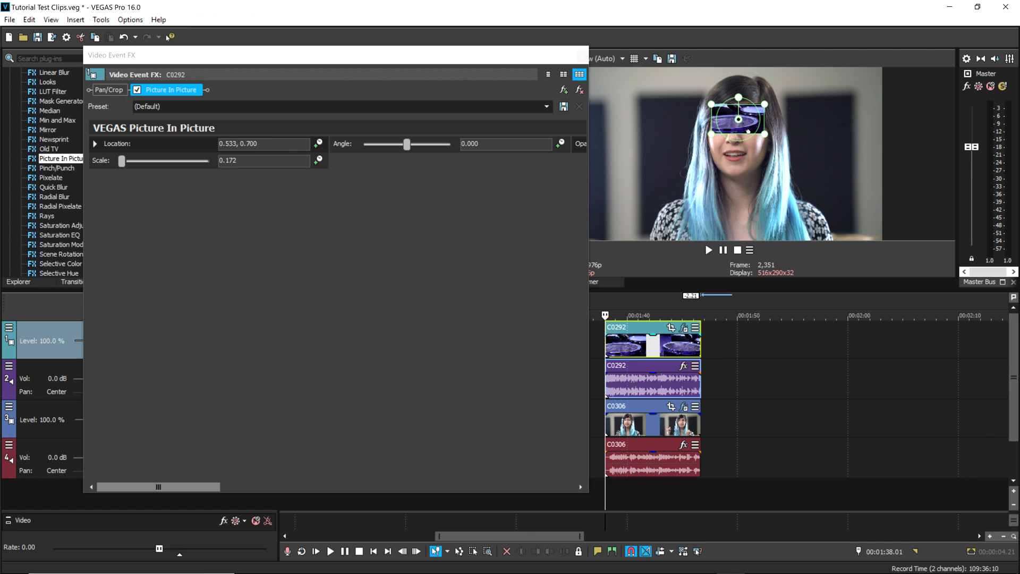
pyautogui.click(581, 58)
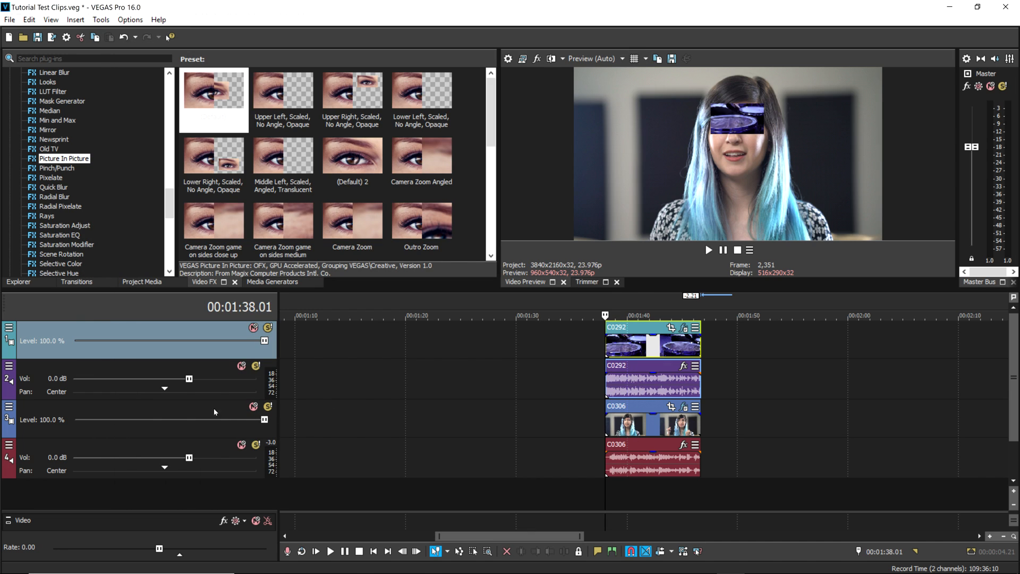
# Delete the C0292 audio track
pyautogui.rightClick(146, 369)
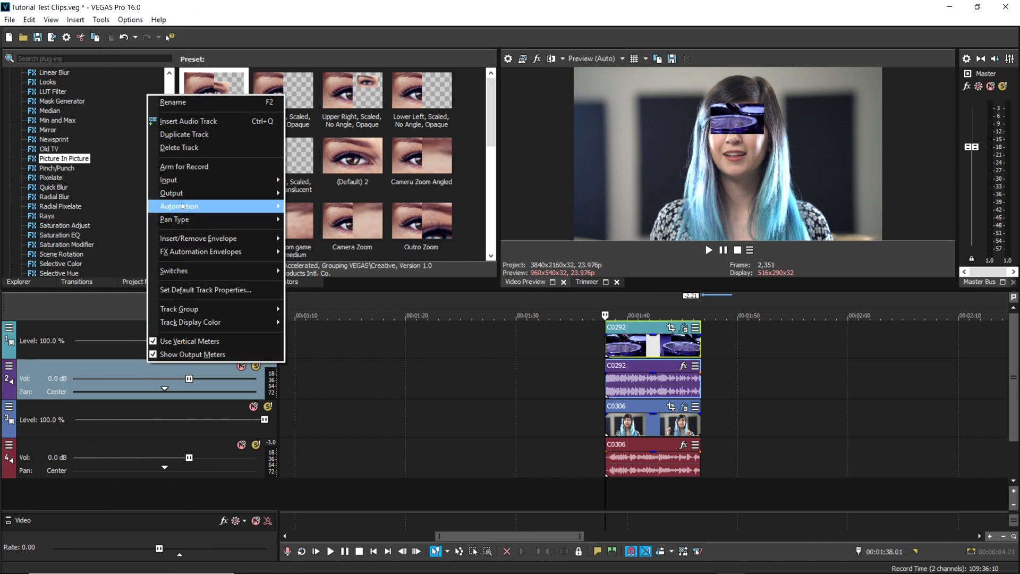
pyautogui.click(164, 206)
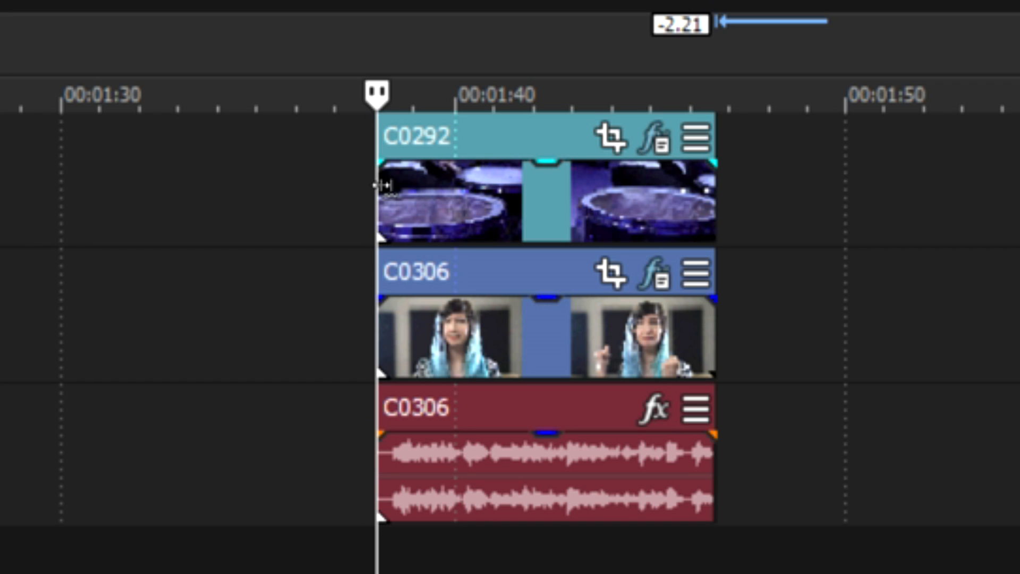
# Select both the C0292 and C0306 video events and run the Copy Motion Track to PiP script
pyautogui.click(380, 333)
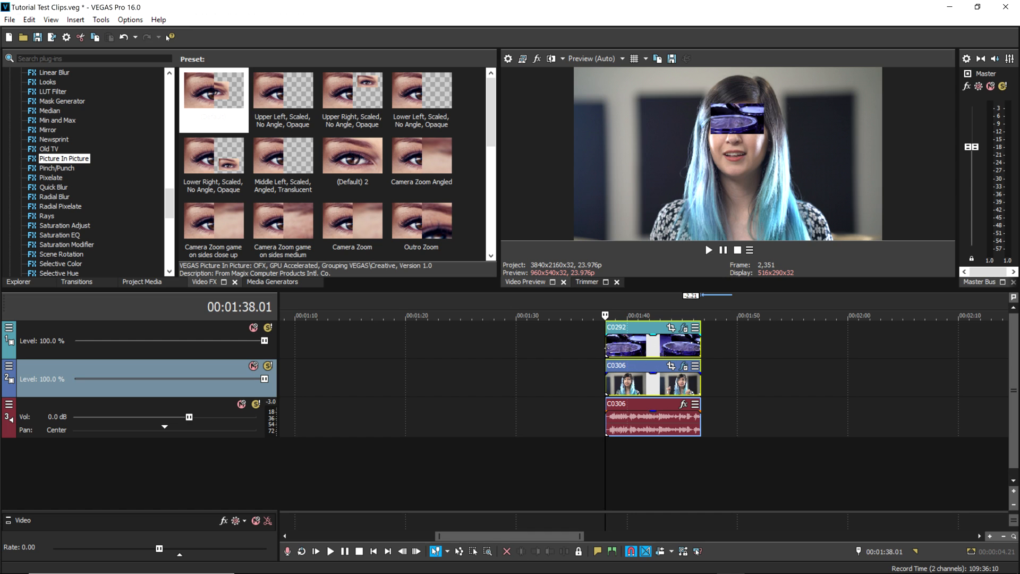
pyautogui.click(101, 19)
pyautogui.moveTo(159, 235)
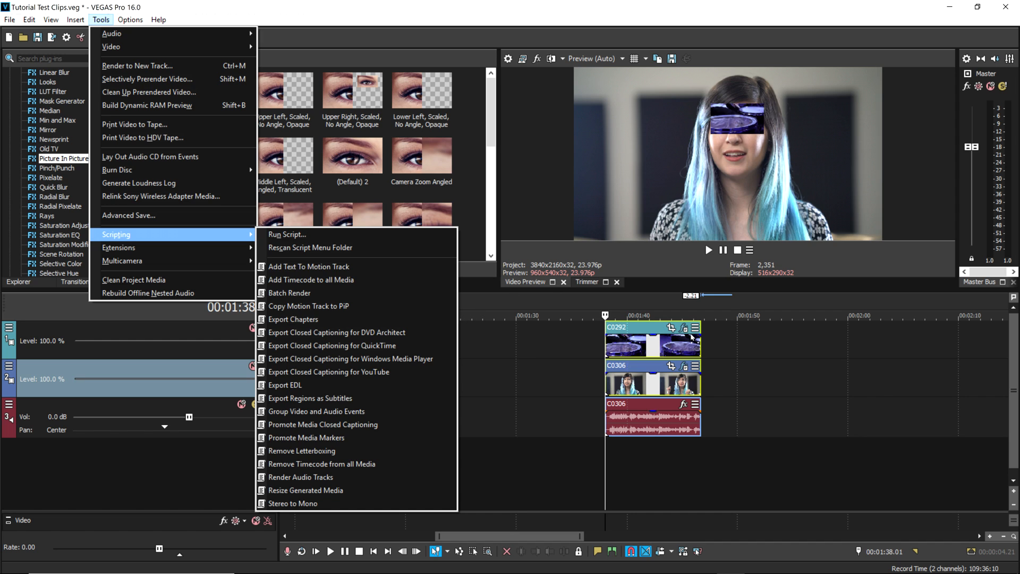
pyautogui.click(329, 306)
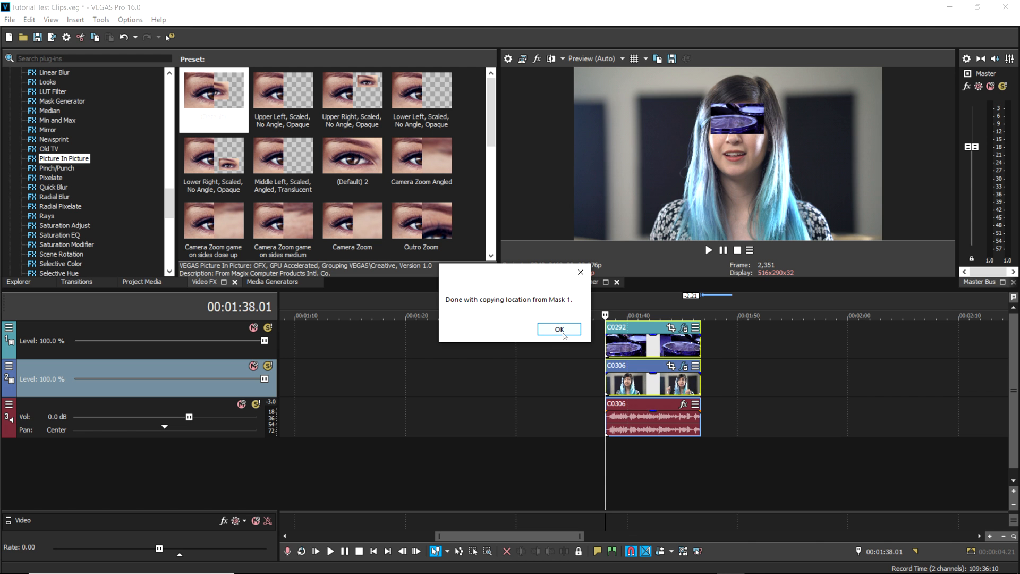
pyautogui.click(559, 329)
# Inspect the location keyframes of the C0292 event's Picture In Picture effect near the event's end
pyautogui.click(682, 330)
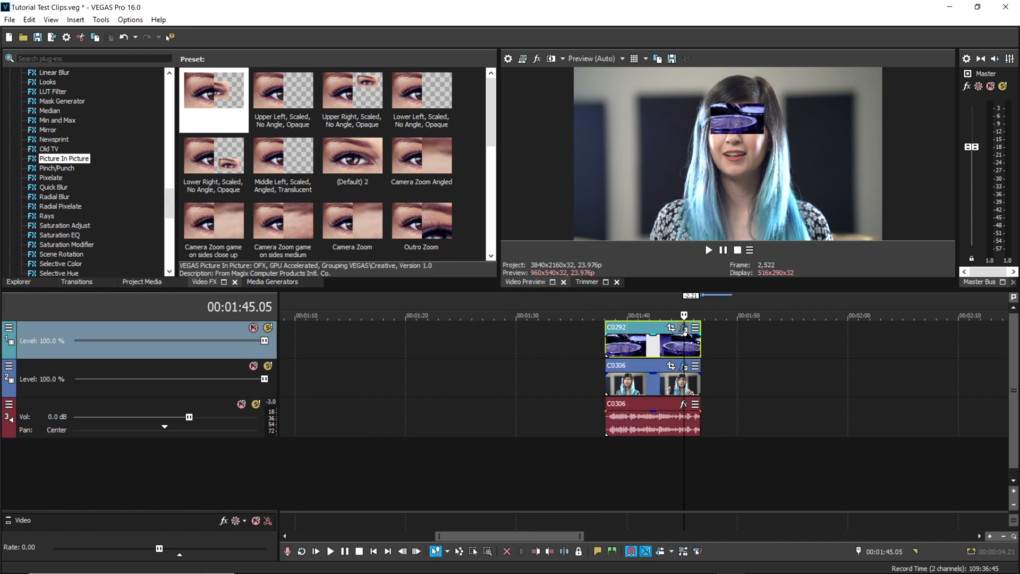
pyautogui.click(682, 328)
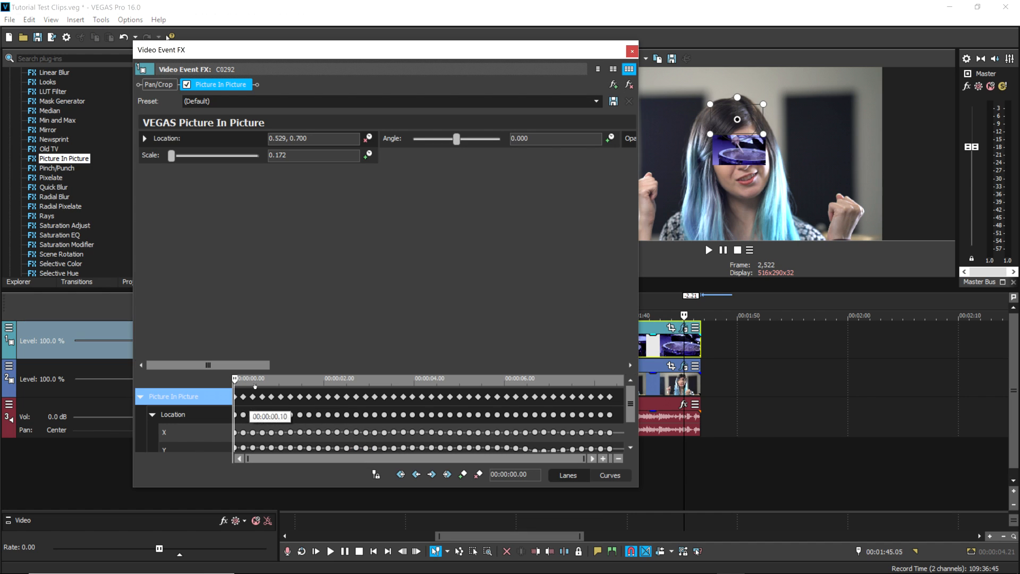
pyautogui.click(631, 50)
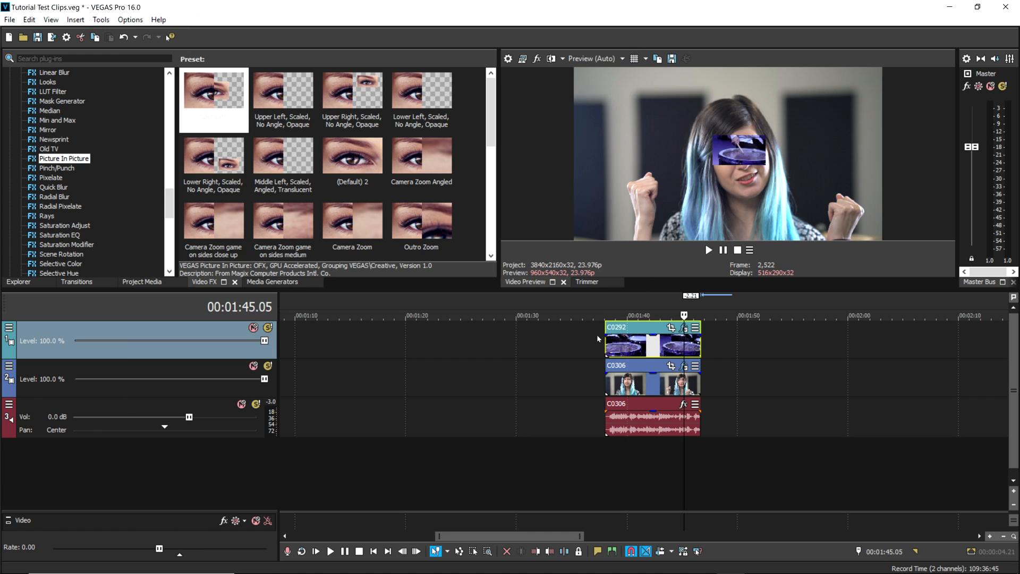
# Play the section from the event's start and check how the drum overlay follows the face at several points
pyautogui.click(604, 338)
pyautogui.press('space')
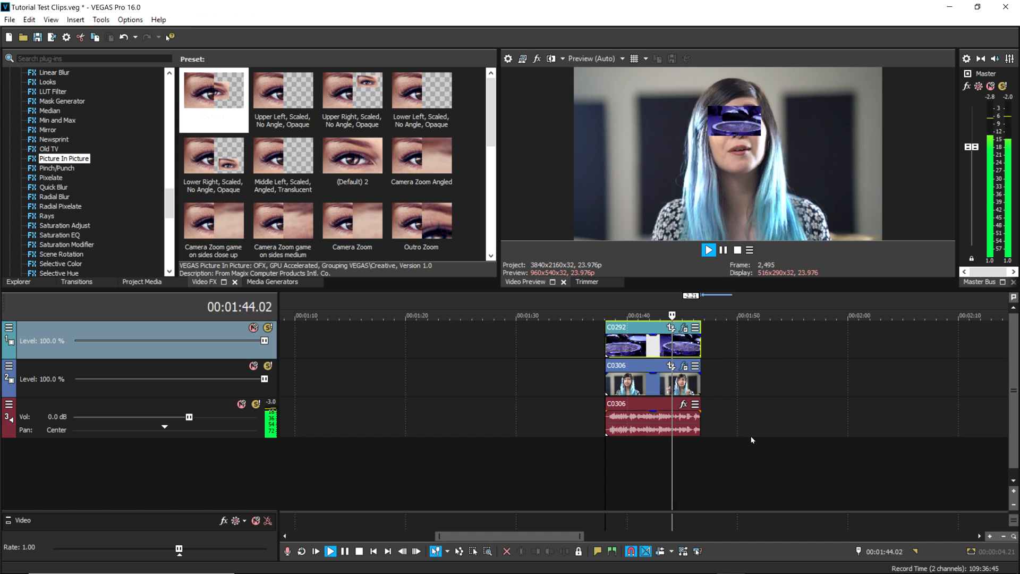
pyautogui.press('space')
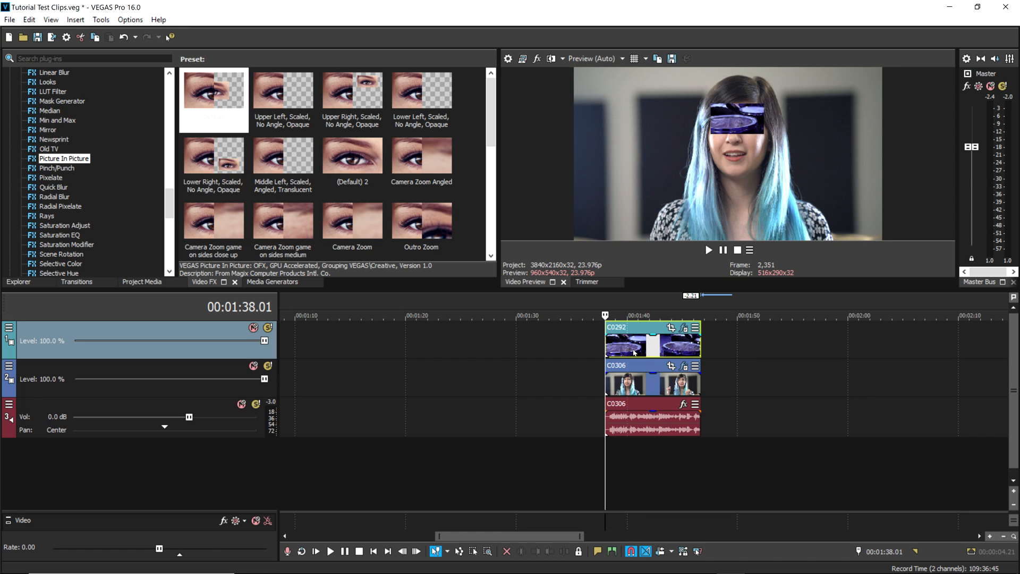
pyautogui.click(641, 347)
pyautogui.click(670, 349)
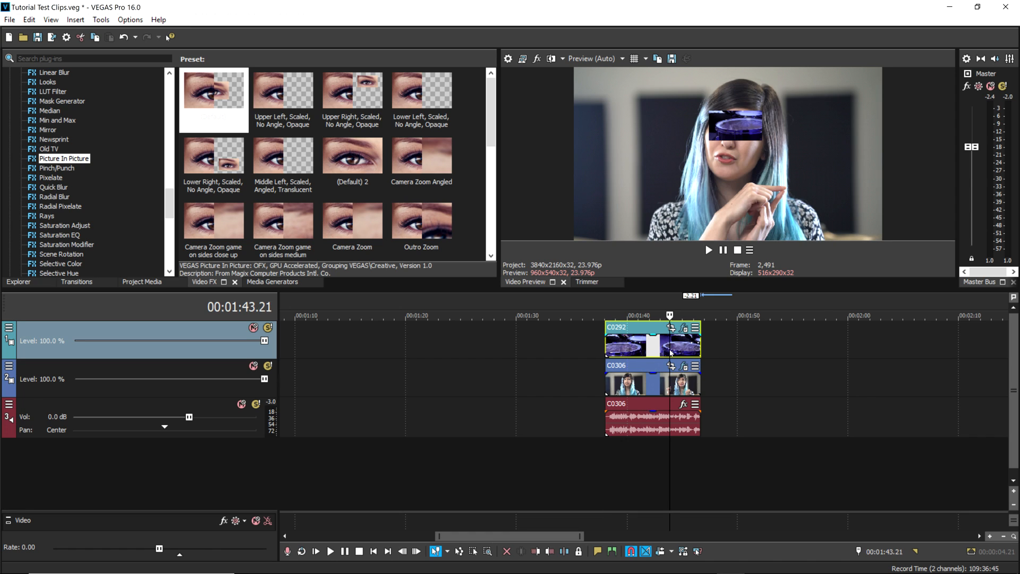
pyautogui.click(645, 348)
pyautogui.click(628, 352)
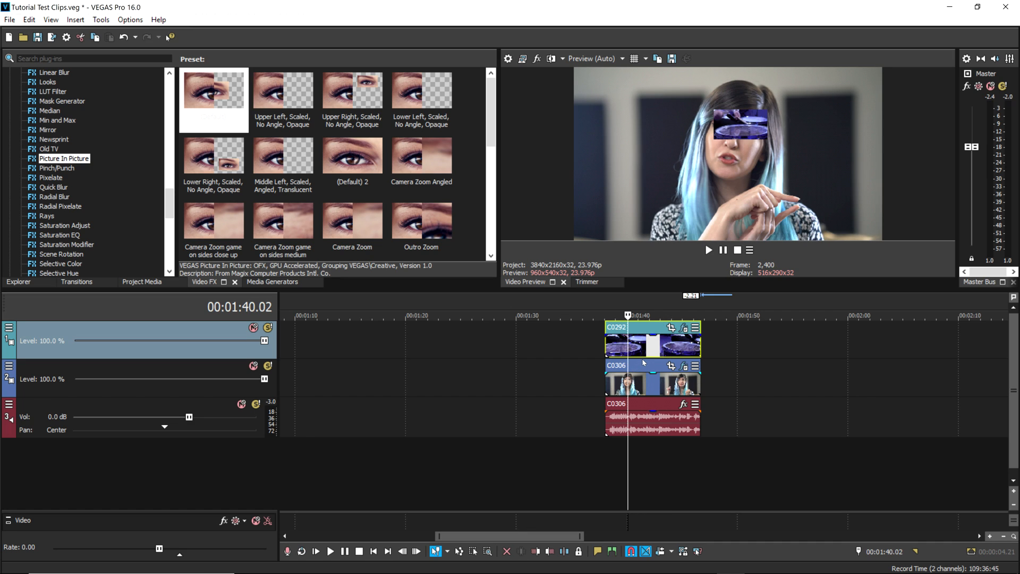
# Scrub through the C0292 event's Picture In Picture location keyframes with the cursor synced, and check the drum overlay's position further along the timeline
pyautogui.click(684, 327)
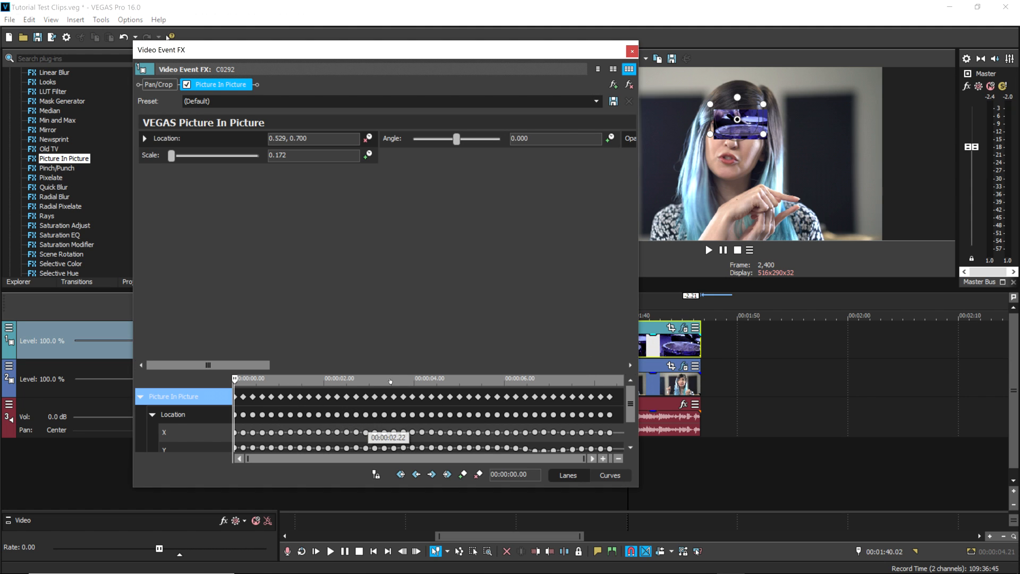
pyautogui.moveTo(235, 378); pyautogui.dragTo(256, 379)
pyautogui.click(376, 474)
pyautogui.moveTo(329, 379); pyautogui.dragTo(343, 383)
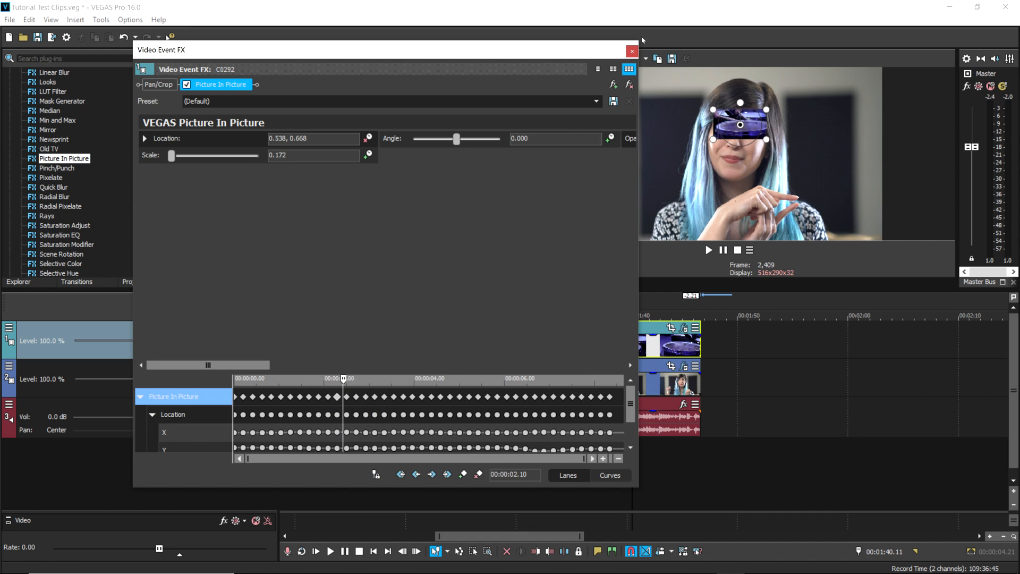
pyautogui.click(632, 51)
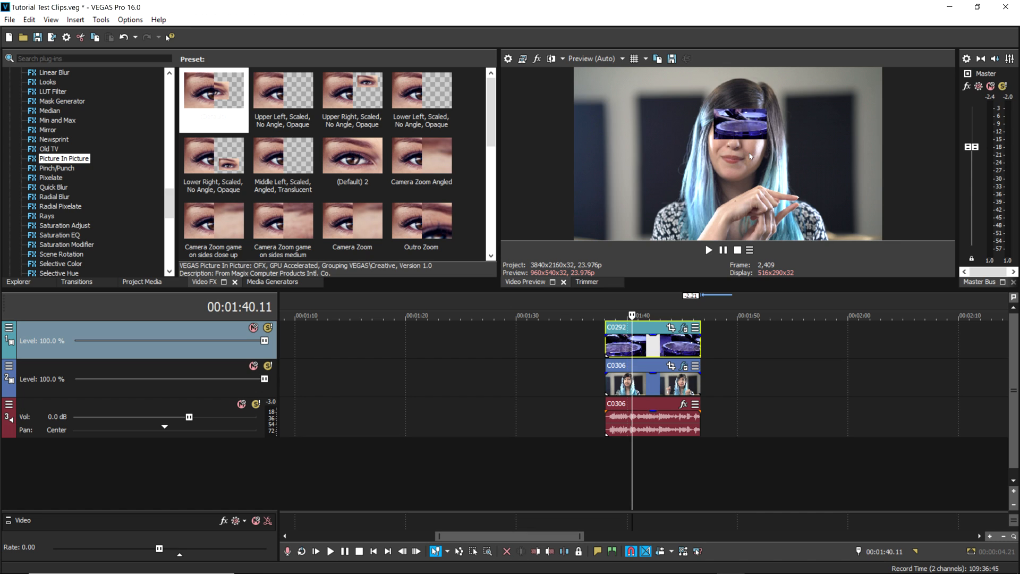
pyautogui.click(679, 347)
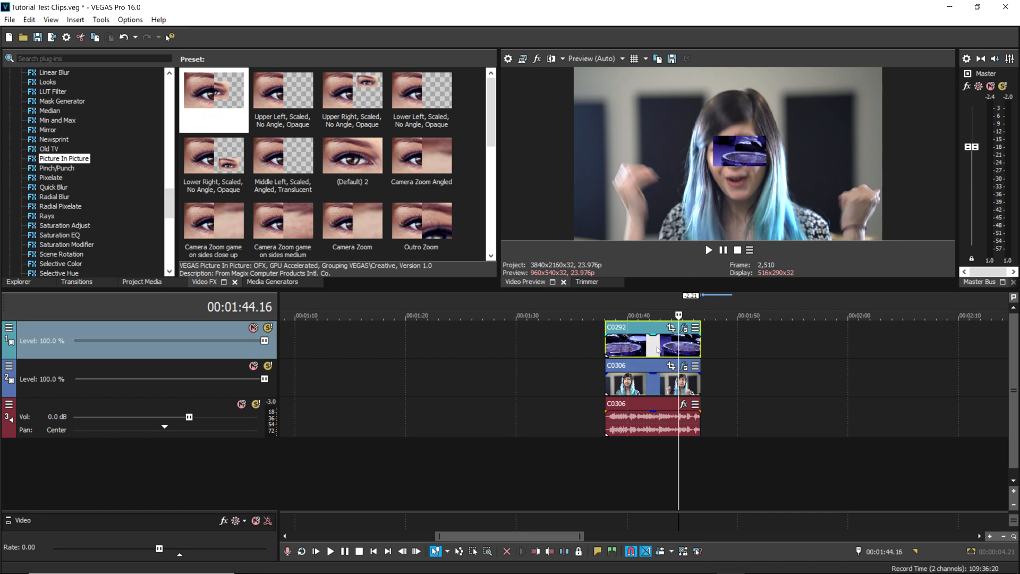
pyautogui.click(652, 346)
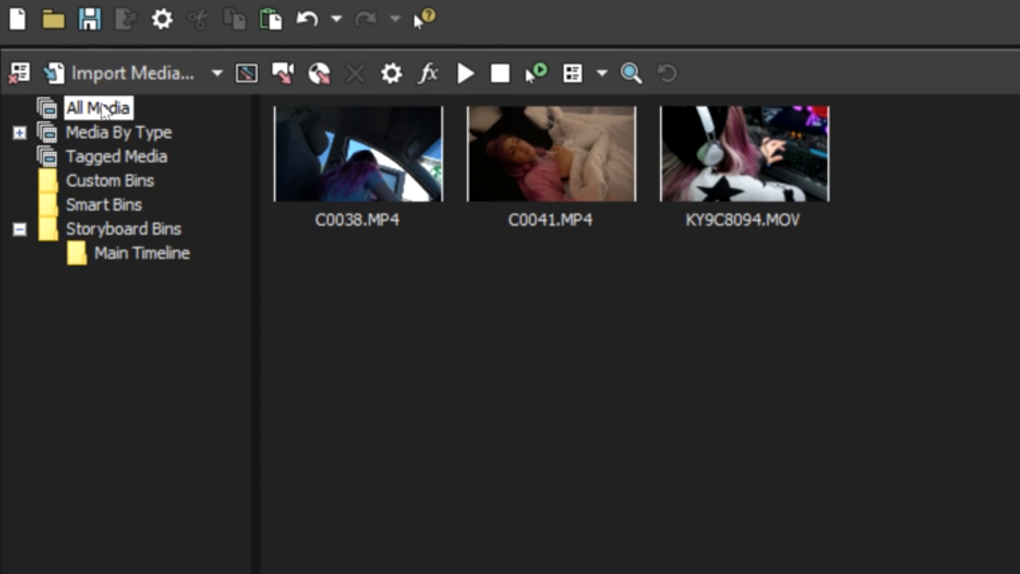
# Show All Media in the project media and preview the C0041.MP4 clip
pyautogui.click(99, 111)
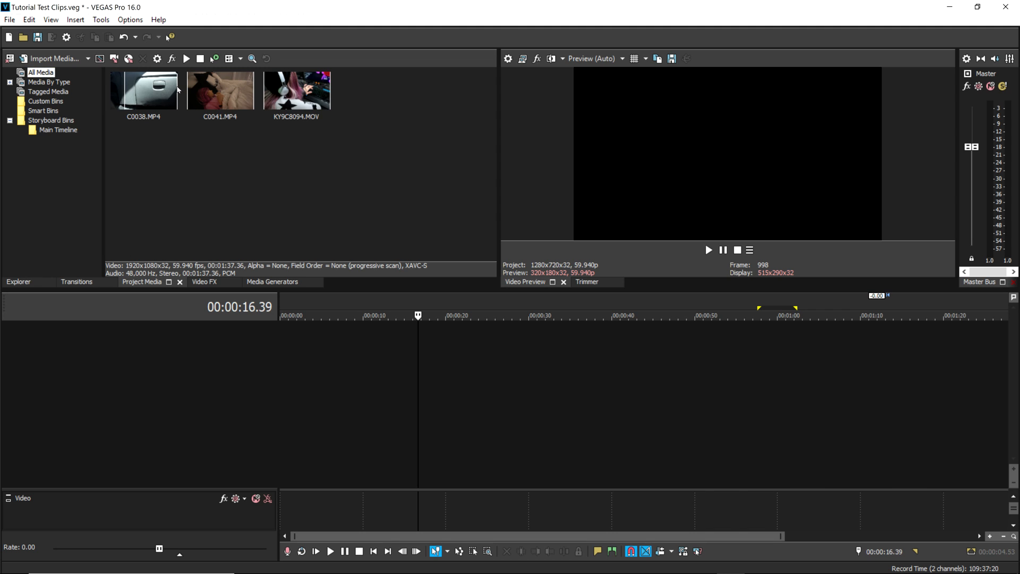
pyautogui.click(204, 89)
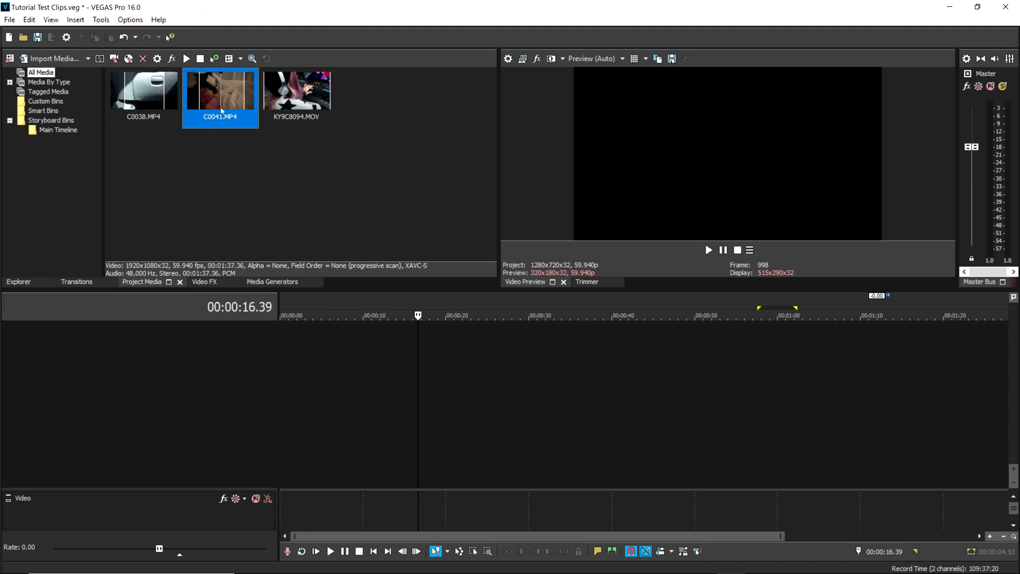
pyautogui.scroll(3, 221, 104)
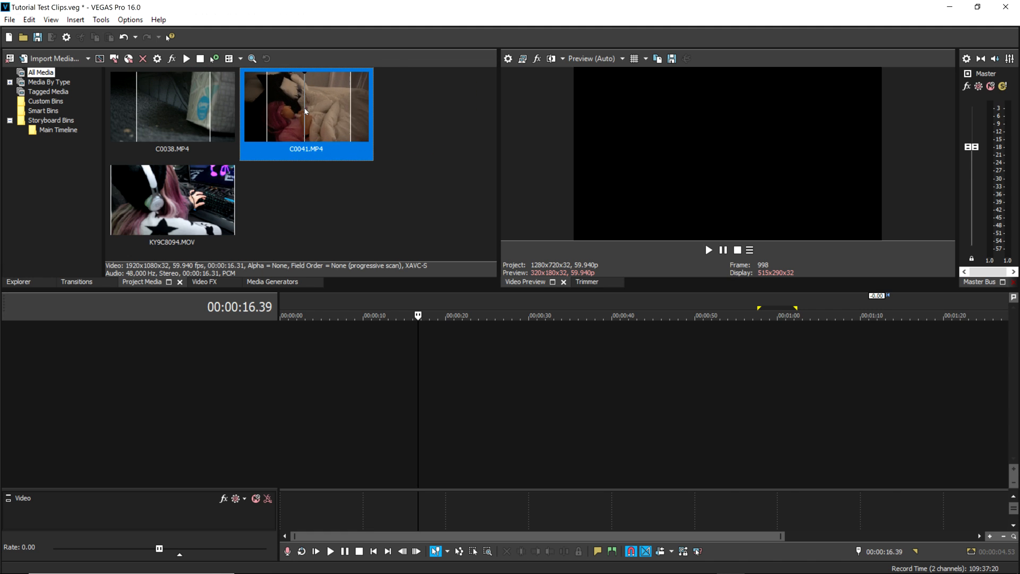
pyautogui.scroll(-3, 329, 107)
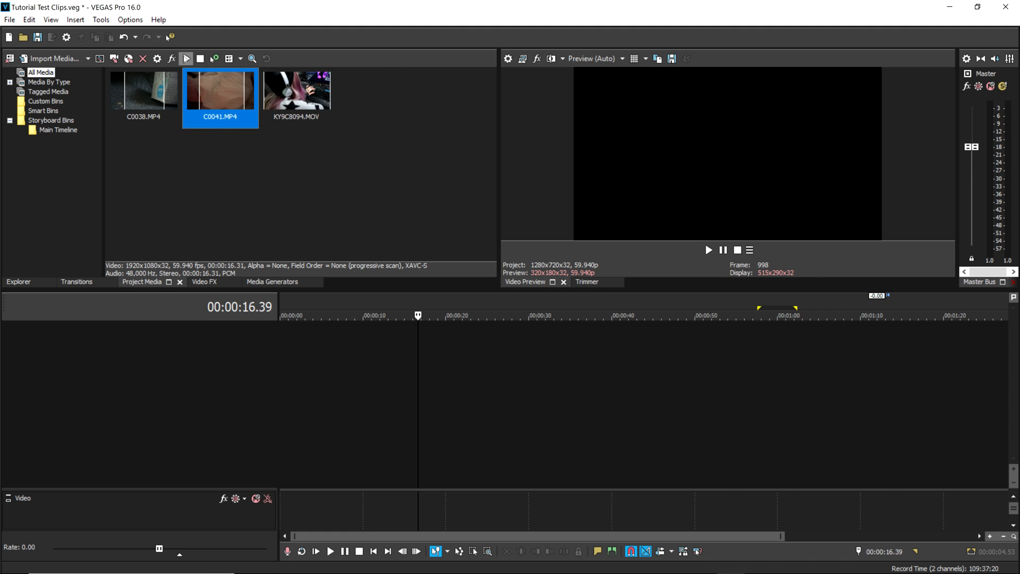
pyautogui.click(186, 58)
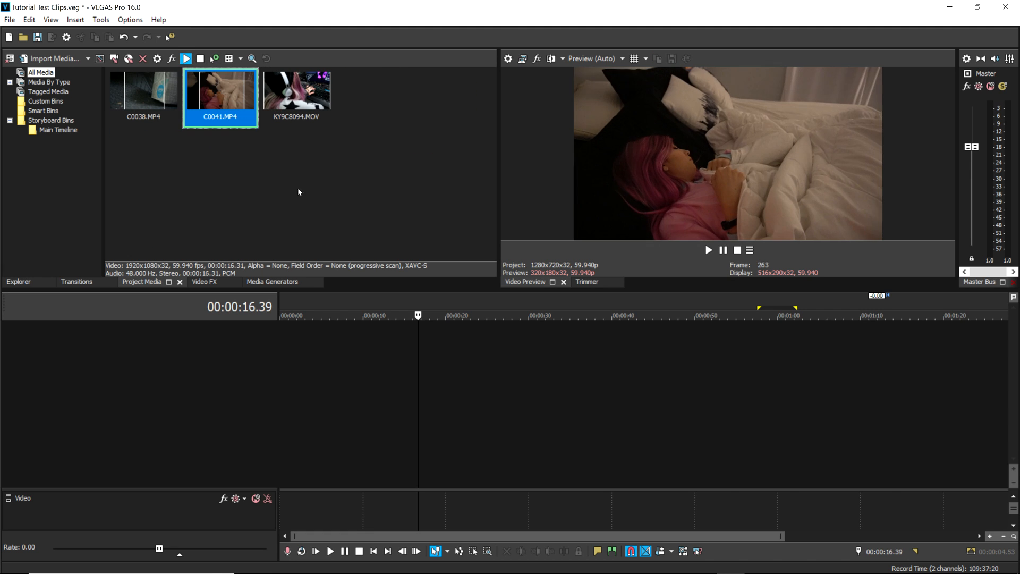
pyautogui.click(257, 146)
# Preview the KY9C8094.MOV clip and enlarge the project media thumbnails
pyautogui.click(290, 94)
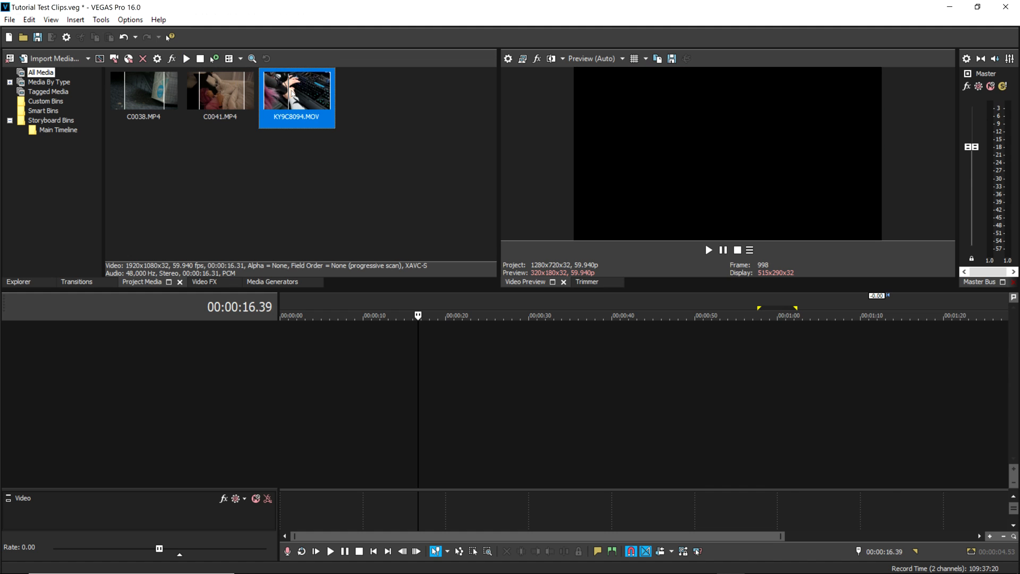
pyautogui.click(186, 59)
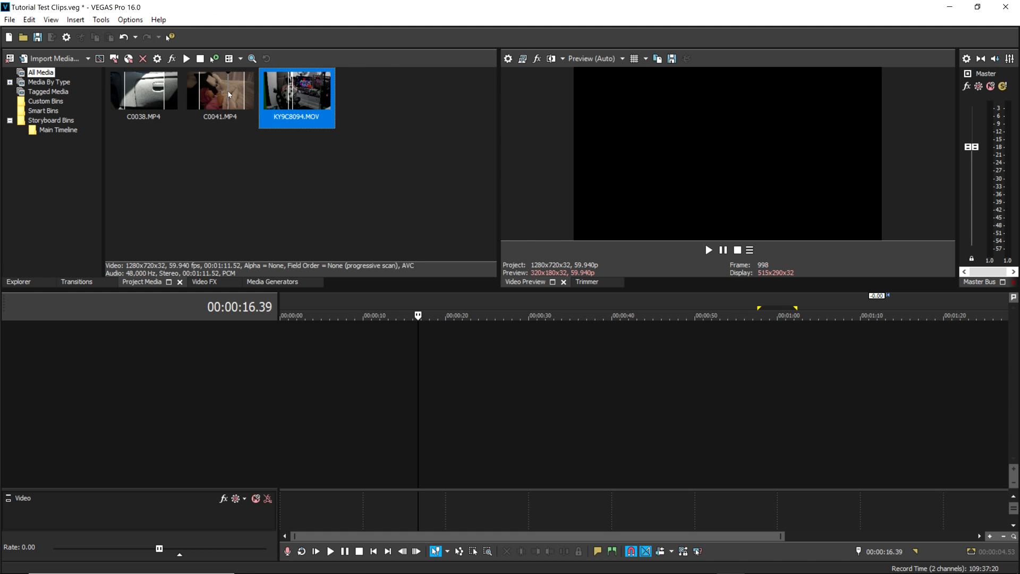
pyautogui.scroll(7, 229, 95)
pyautogui.scroll(-3, 232, 97)
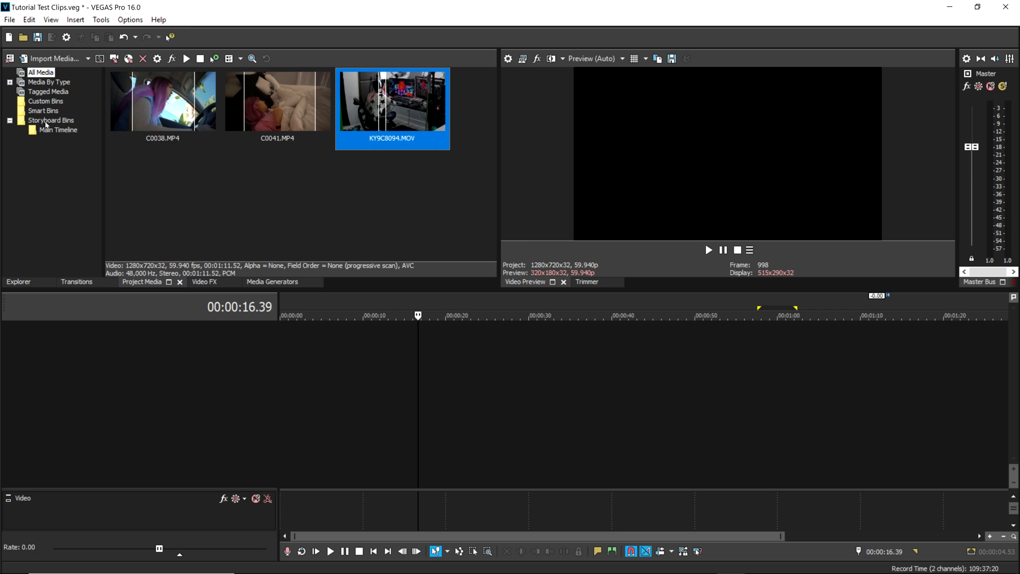
# Look at the Main Timeline storyboard in the Storyboard Bins
pyautogui.click(46, 121)
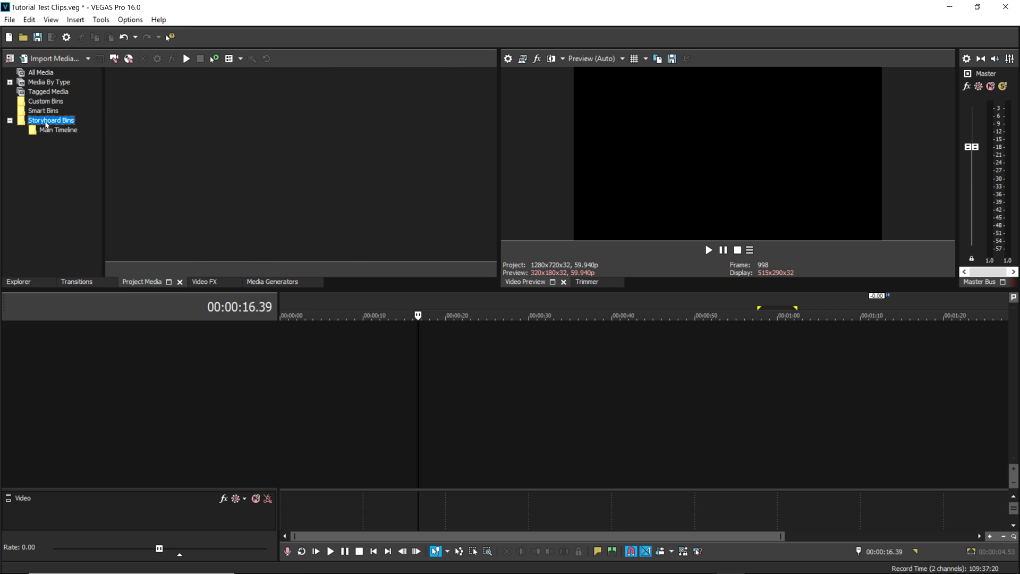
pyautogui.click(55, 131)
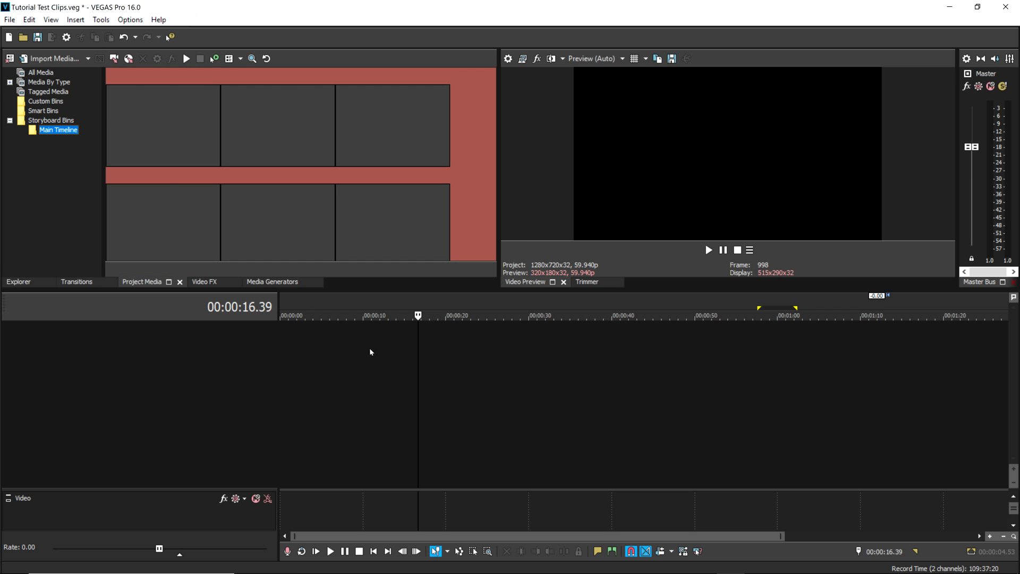
pyautogui.click(44, 121)
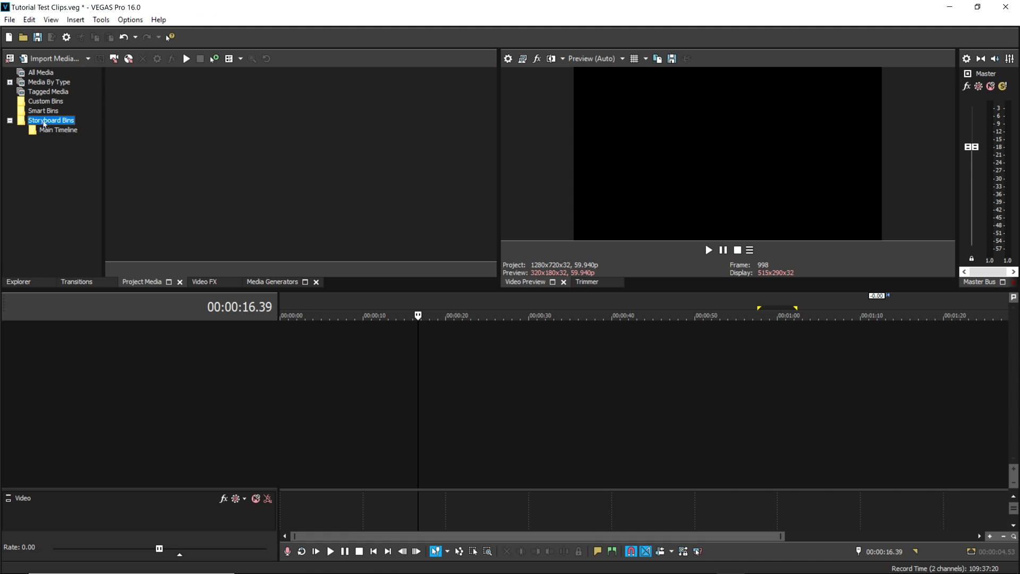
# Select all three clips in All Media and place them one after another on the timeline
pyautogui.click(44, 73)
pyautogui.click(123, 112)
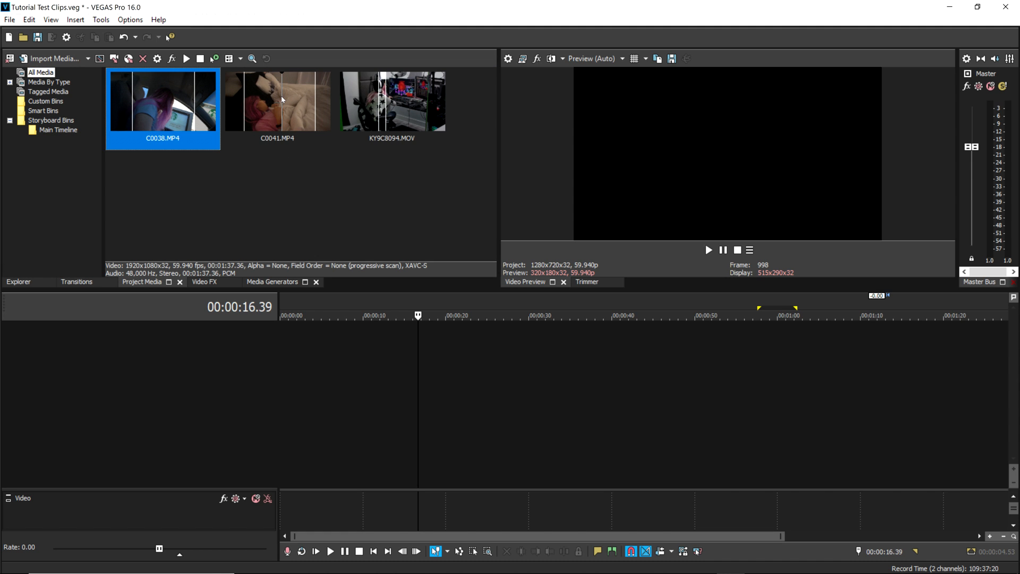
pyautogui.hotkey('ctrl', 'a')
pyautogui.moveTo(281, 96); pyautogui.dragTo(354, 341)
pyautogui.click(576, 232)
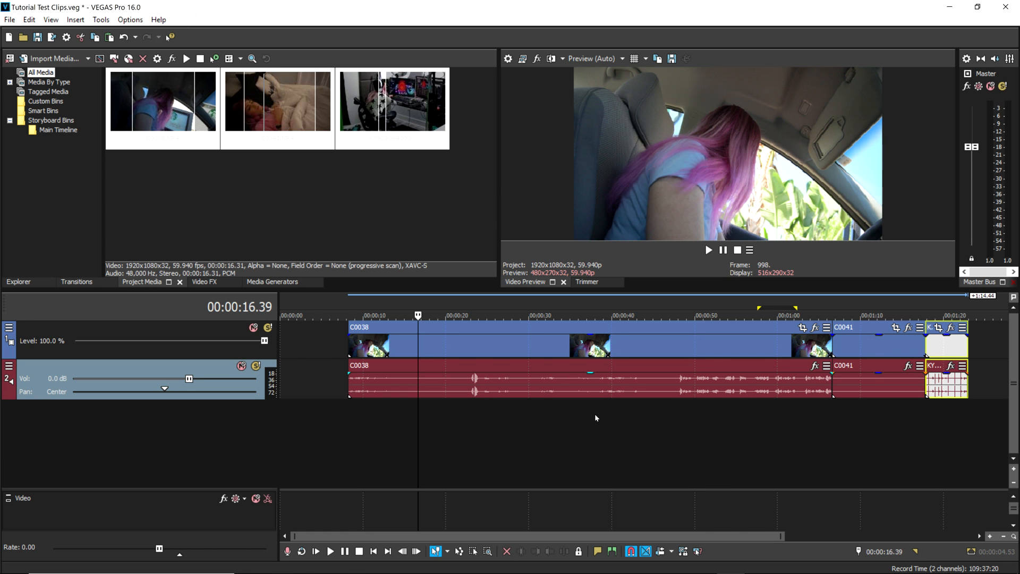
pyautogui.click(673, 430)
pyautogui.scroll(-2, 843, 416)
pyautogui.moveTo(330, 343); pyautogui.dragTo(690, 349)
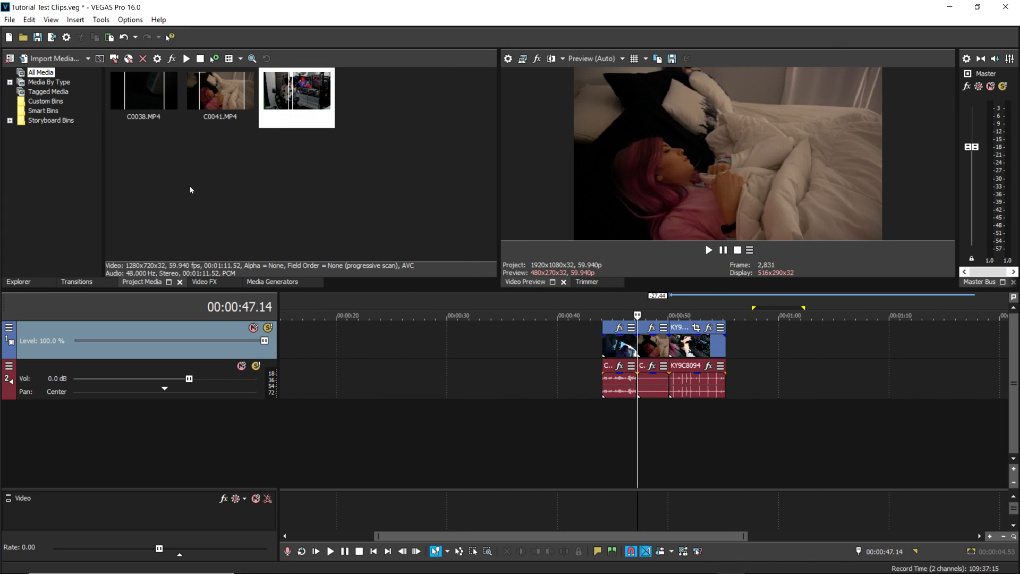
# Open the Main Timeline storyboard bin and refresh it from the timeline
pyautogui.click(9, 121)
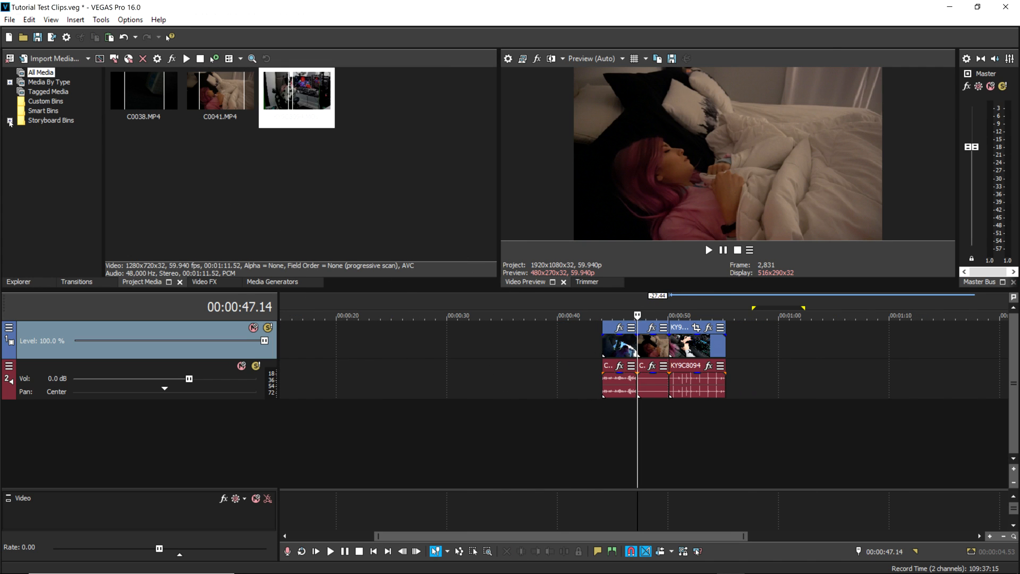
pyautogui.click(41, 124)
pyautogui.click(50, 131)
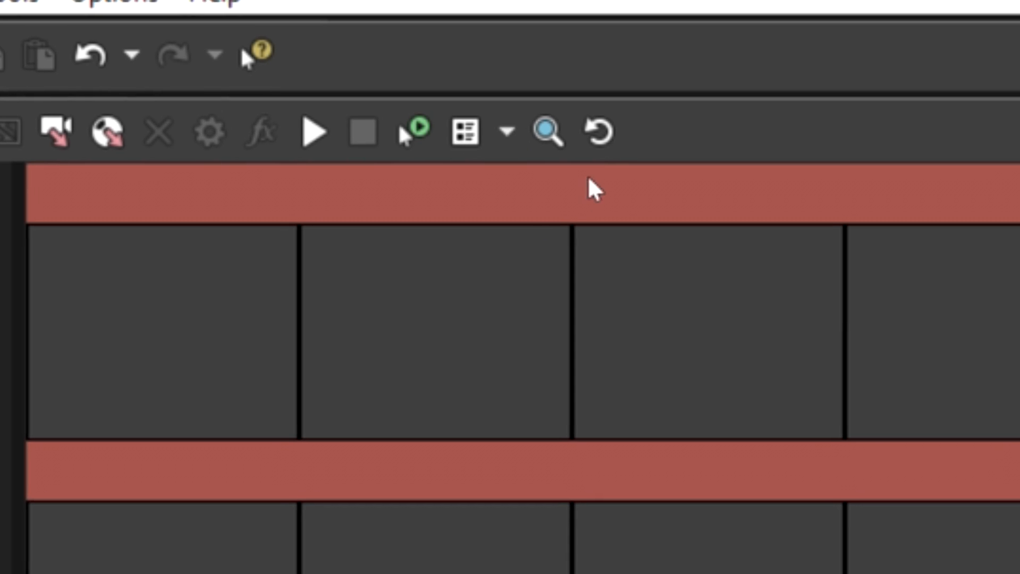
pyautogui.click(598, 132)
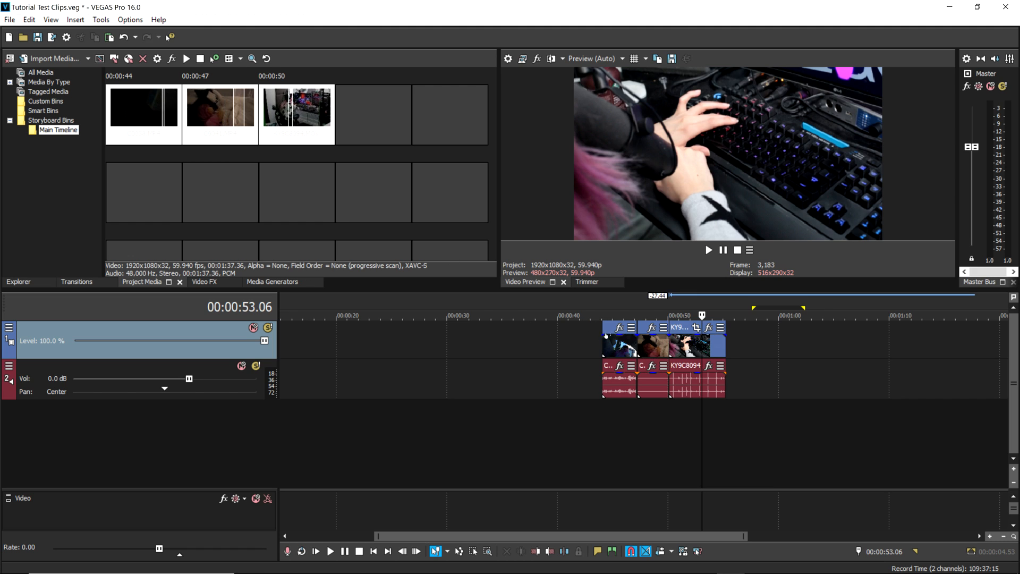
# Move the C0041 and C0038 events about 1.5 s later on the timeline, return them to their original positions, and refresh the storyboard
pyautogui.moveTo(639, 345); pyautogui.dragTo(657, 345)
pyautogui.moveTo(618, 345); pyautogui.dragTo(636, 344)
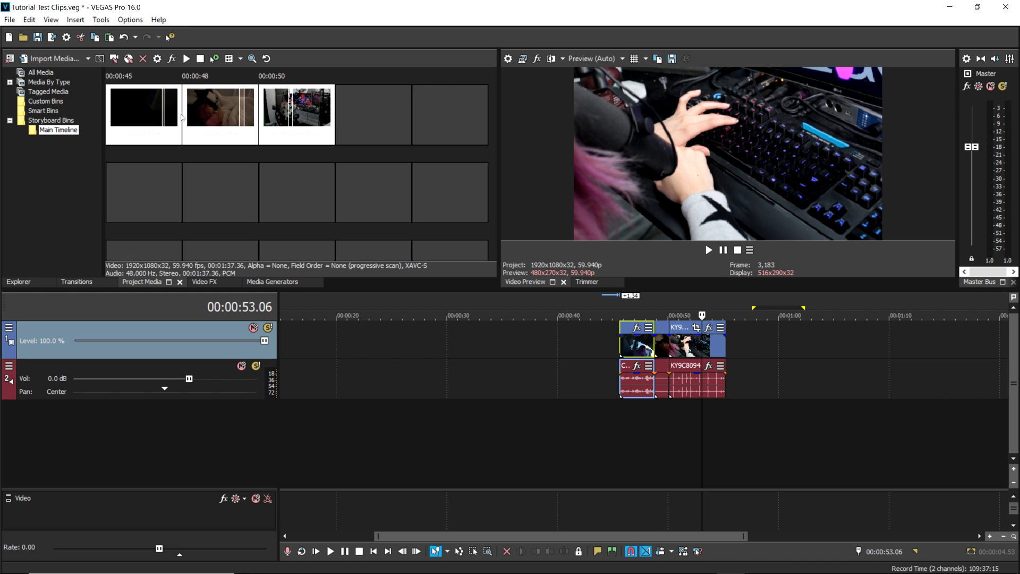
pyautogui.hotkey('ctrl', 'a')
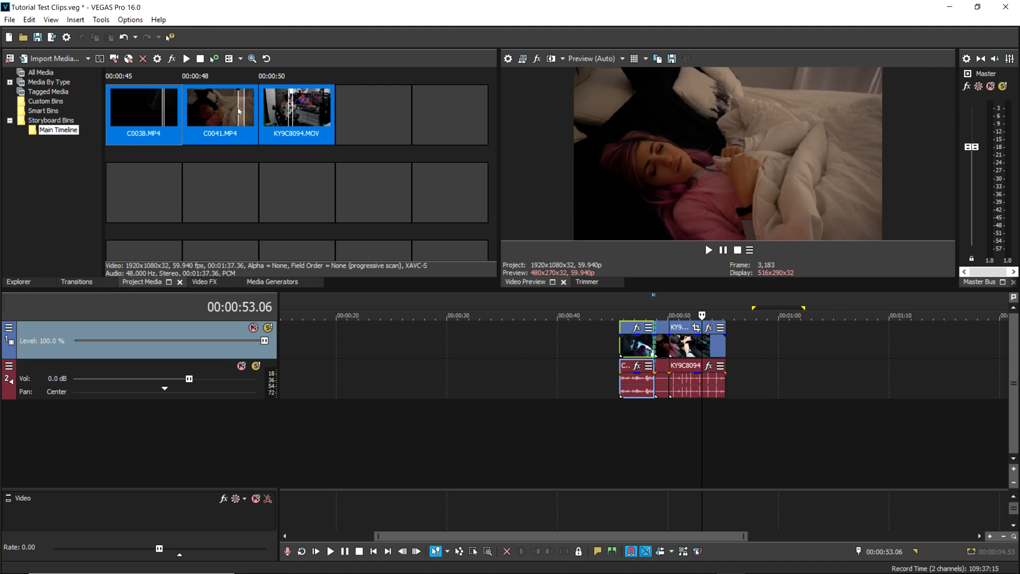
pyautogui.moveTo(238, 108); pyautogui.dragTo(233, 109)
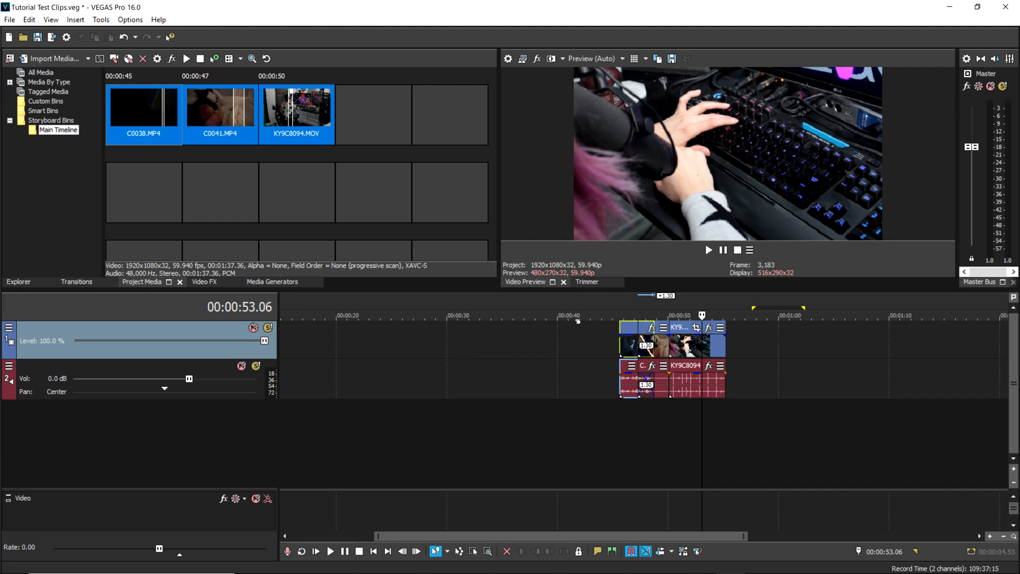
pyautogui.moveTo(624, 344); pyautogui.dragTo(607, 344)
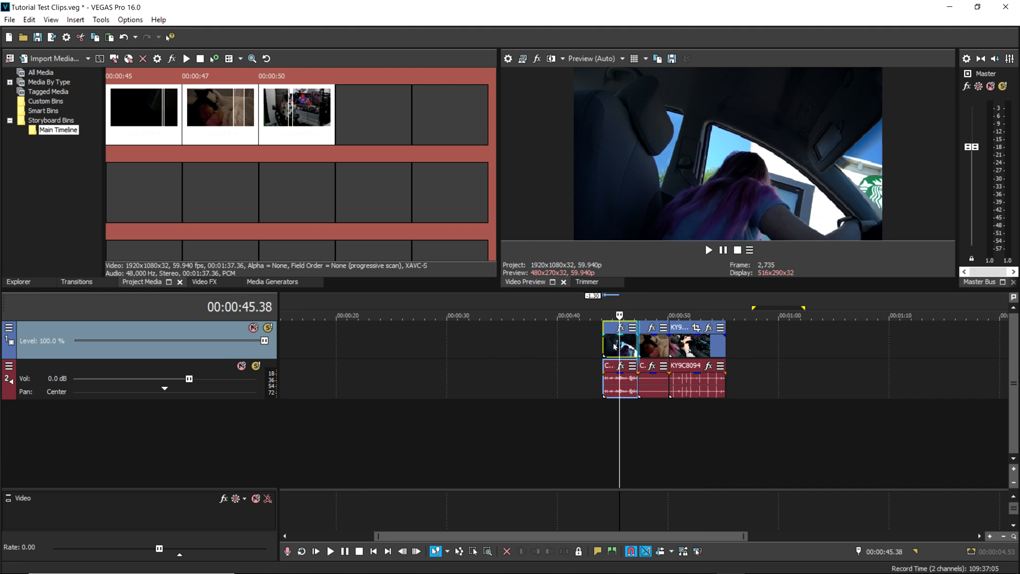
pyautogui.click(266, 58)
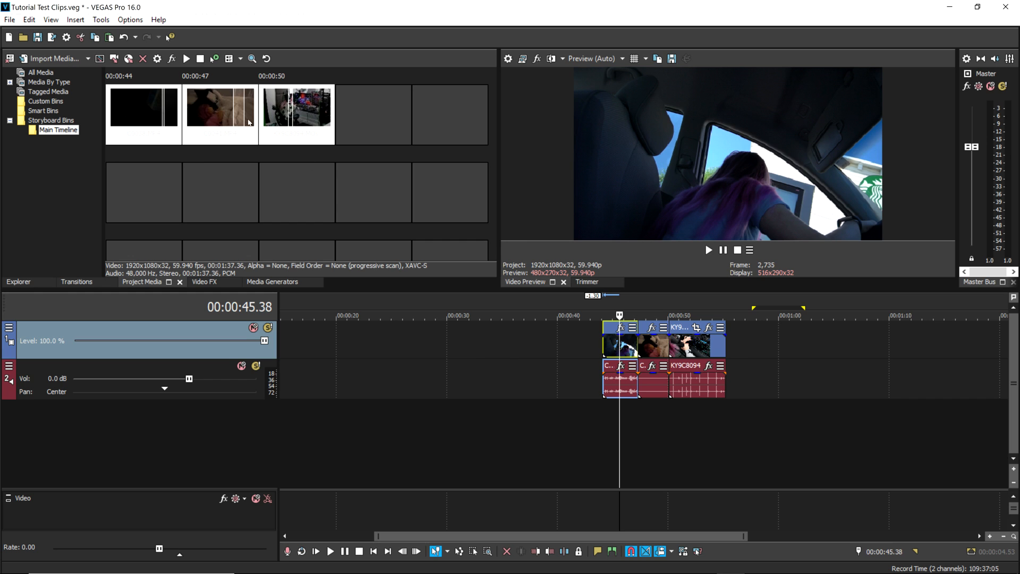
# Extend C0041.MP4 to about 4.5 s and KY9C8094.MOV to about 6 s from their storyboard thumbnails, refreshing the storyboard
pyautogui.moveTo(234, 107); pyautogui.dragTo(229, 107)
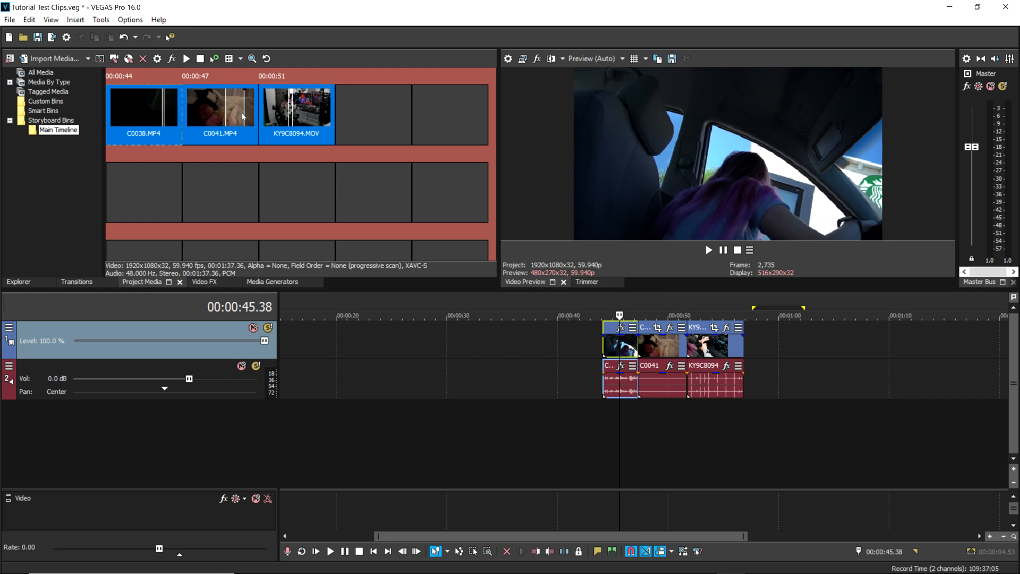
pyautogui.click(287, 106)
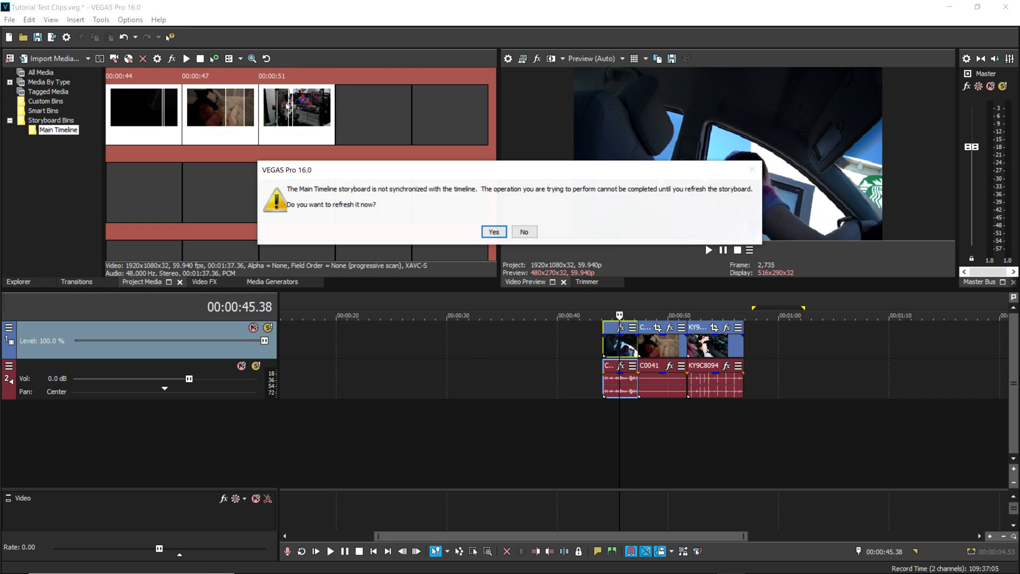
pyautogui.click(486, 231)
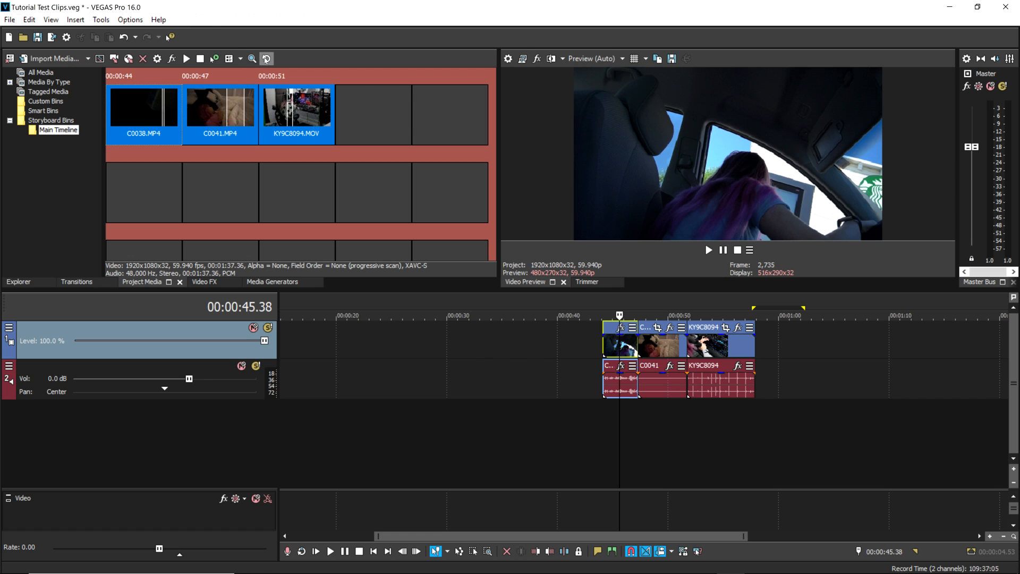
# Extend C0038.MP4 to about 9.5 s and C0041.MP4 to about 6 s from their storyboard thumbnails, and refresh the storyboard
pyautogui.moveTo(164, 108); pyautogui.dragTo(182, 117)
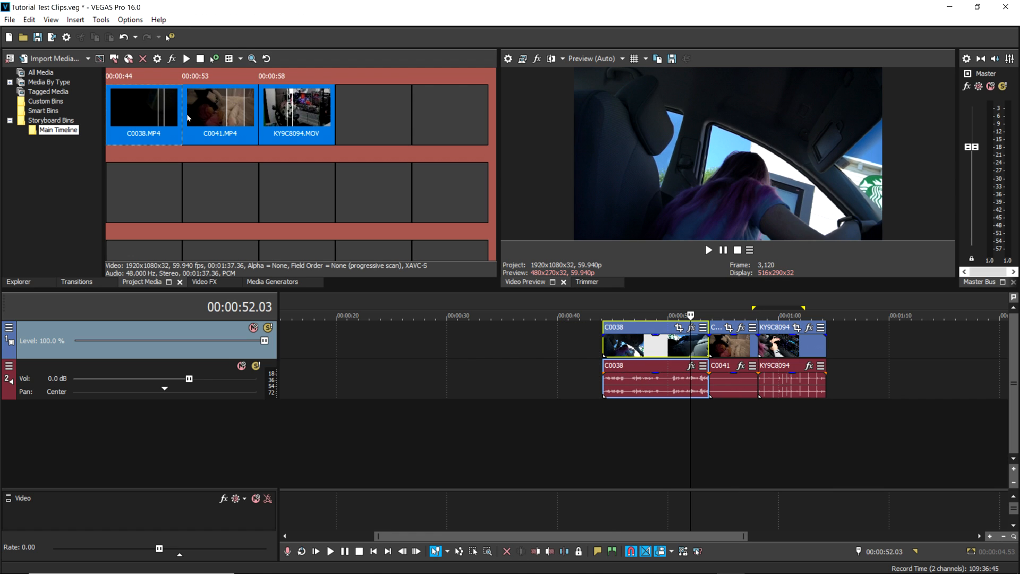
pyautogui.click(266, 60)
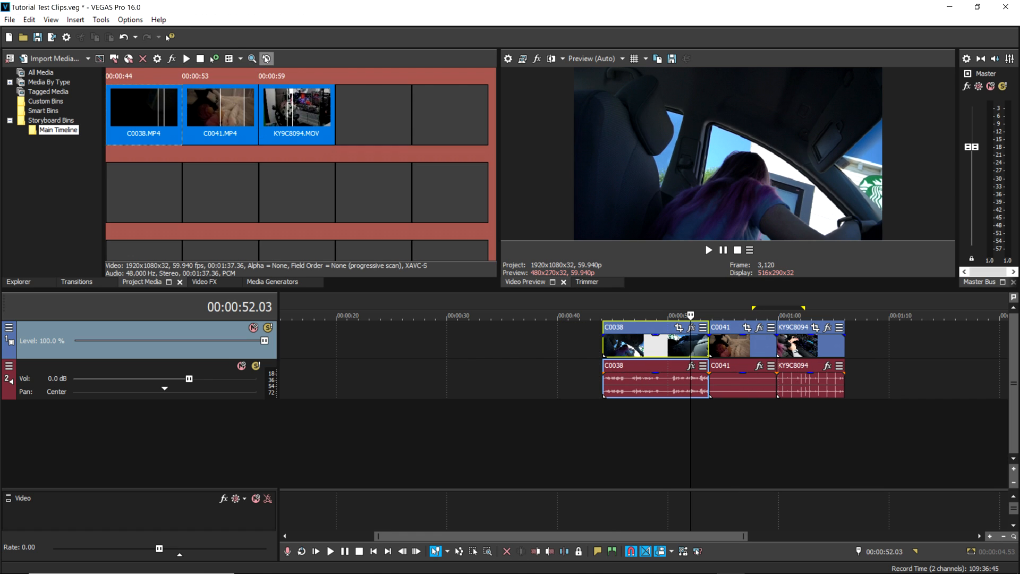
pyautogui.click(266, 59)
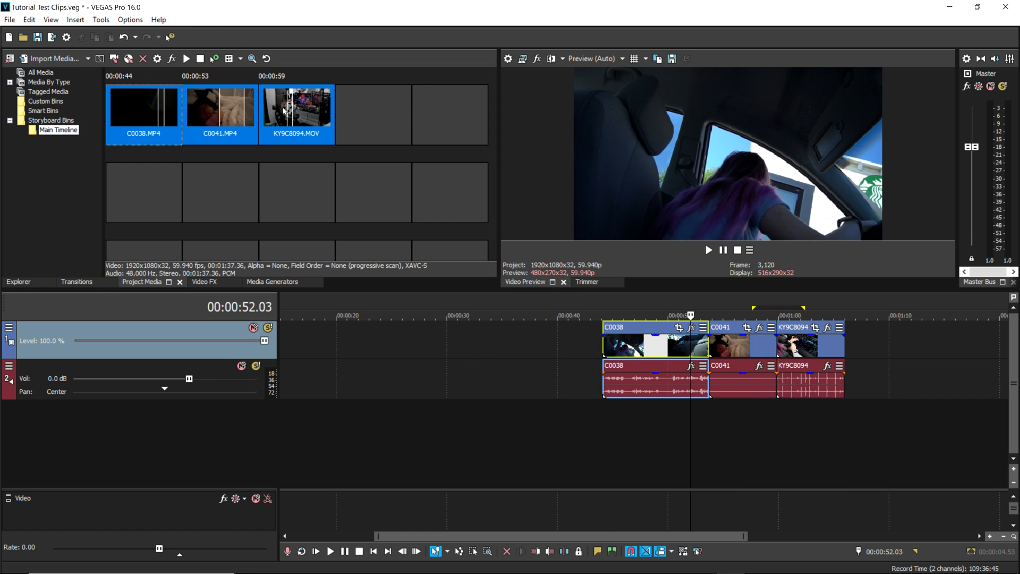
# Shorten C0041.MP4 to about 4 s, extend KY9C8094.MOV to about 14 s from the storyboard thumbnails, and refresh the storyboard
pyautogui.moveTo(245, 105); pyautogui.dragTo(301, 104)
pyautogui.click(266, 59)
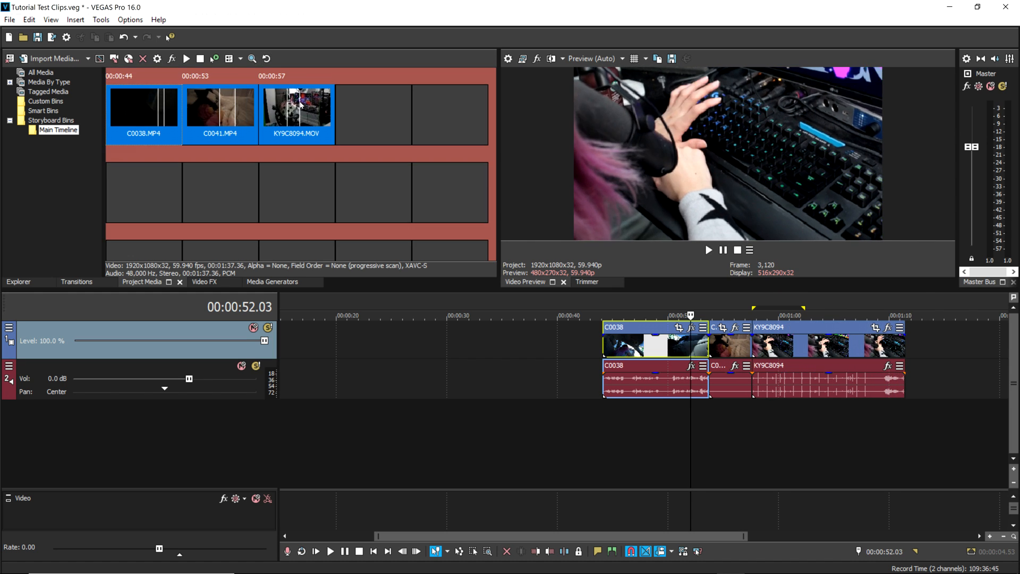
pyautogui.click(358, 106)
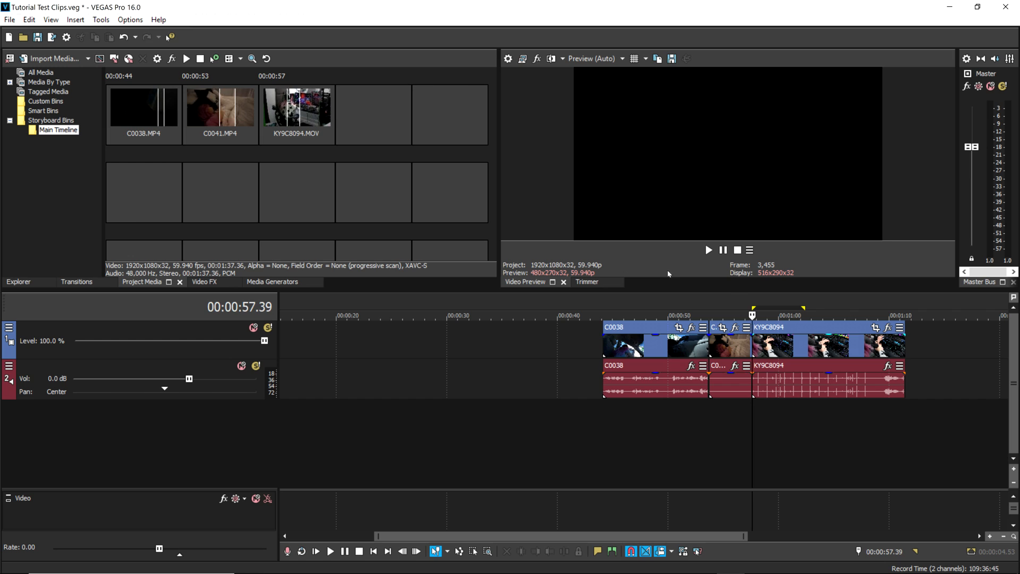
# Rearrange the Main Timeline storyboard into the order KY9C8094.MOV, C0038.MP4, C0041.MP4
pyautogui.click(318, 112)
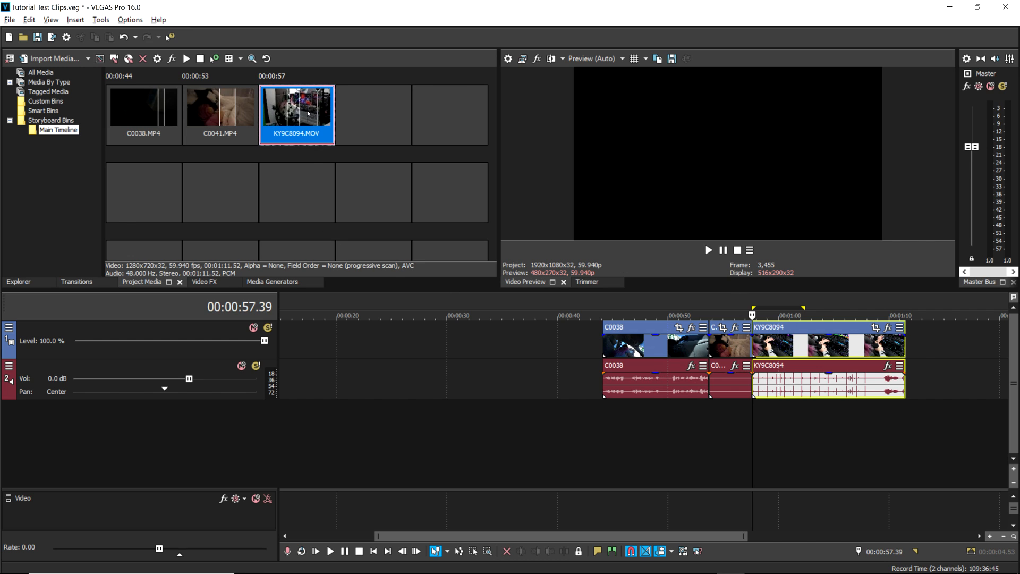
pyautogui.moveTo(275, 108); pyautogui.dragTo(211, 122)
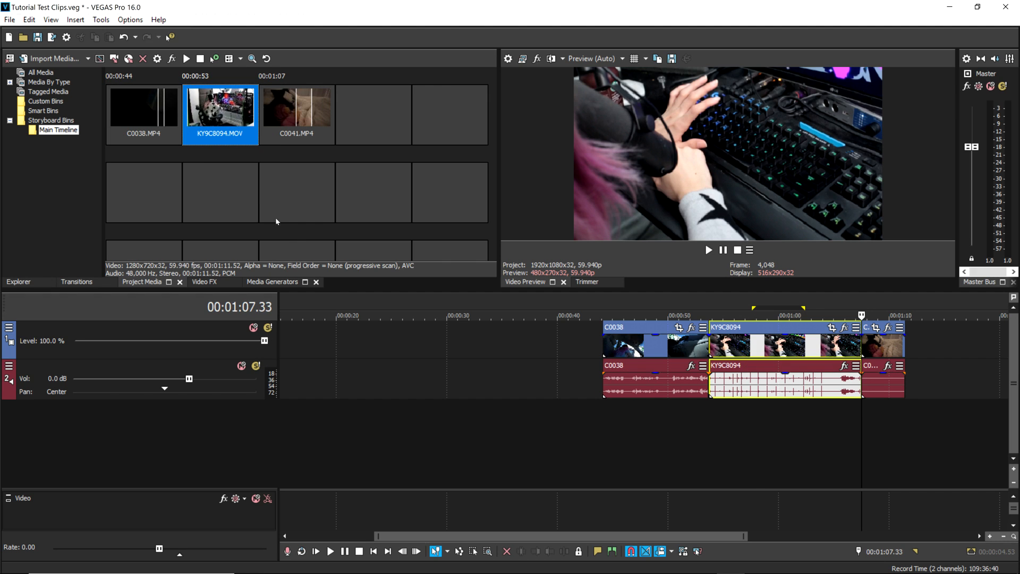
pyautogui.moveTo(137, 108); pyautogui.dragTo(230, 111)
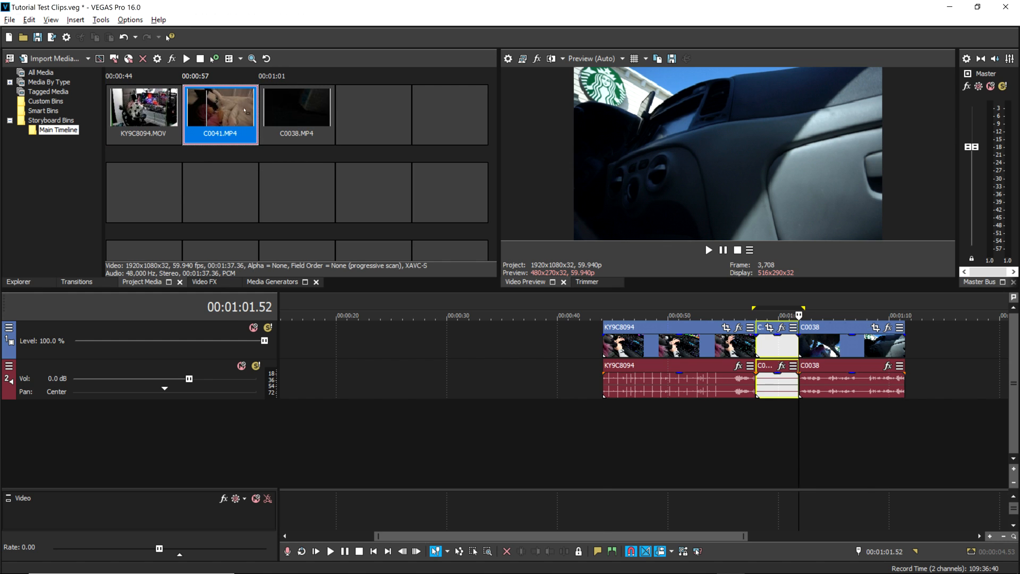
pyautogui.click(285, 107)
pyautogui.moveTo(284, 110)
pyautogui.mouseDown()
pyautogui.moveTo(229, 113)
pyautogui.moveTo(275, 117)
pyautogui.mouseUp()
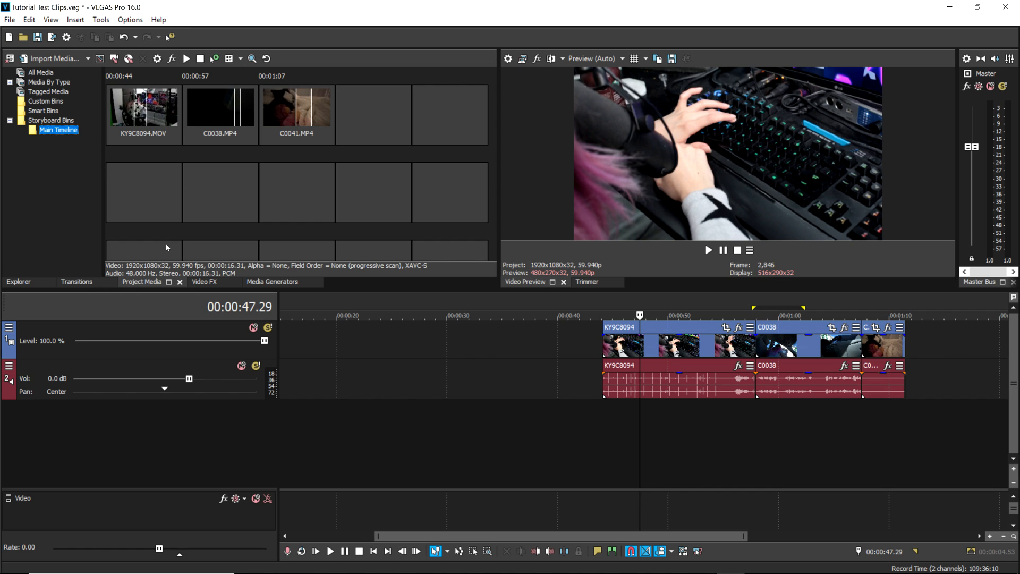
# Create a new storyboard bin named Test
pyautogui.click(53, 121)
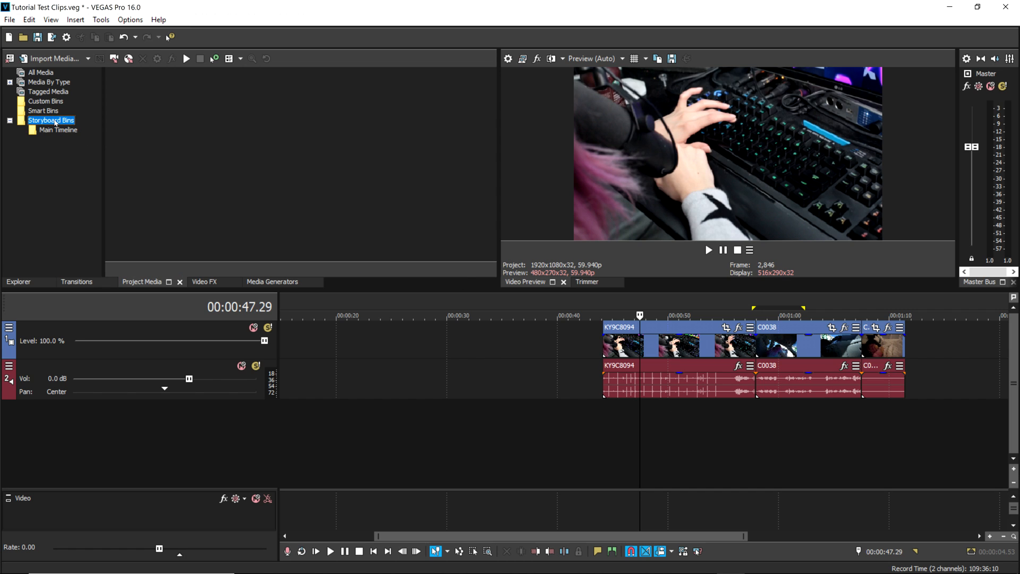
pyautogui.rightClick(55, 120)
pyautogui.click(71, 128)
pyautogui.write('Test')
pyautogui.press('Return')
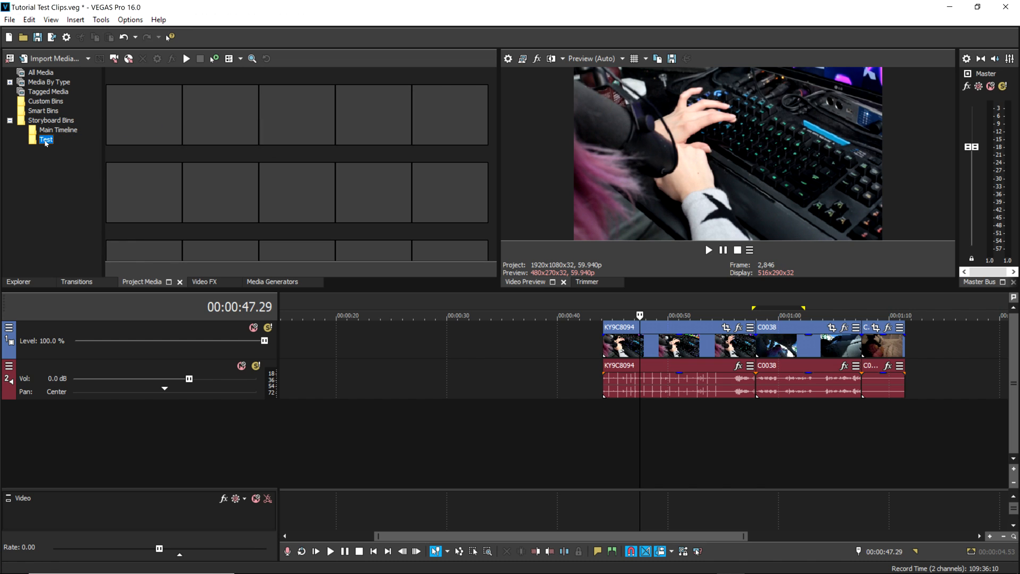
# Add C0038.MP4, C0041.MP4 and KY9C8094.MOV from all project media to the Test storyboard bin, comparing it with the Main Timeline bin
pyautogui.click(57, 130)
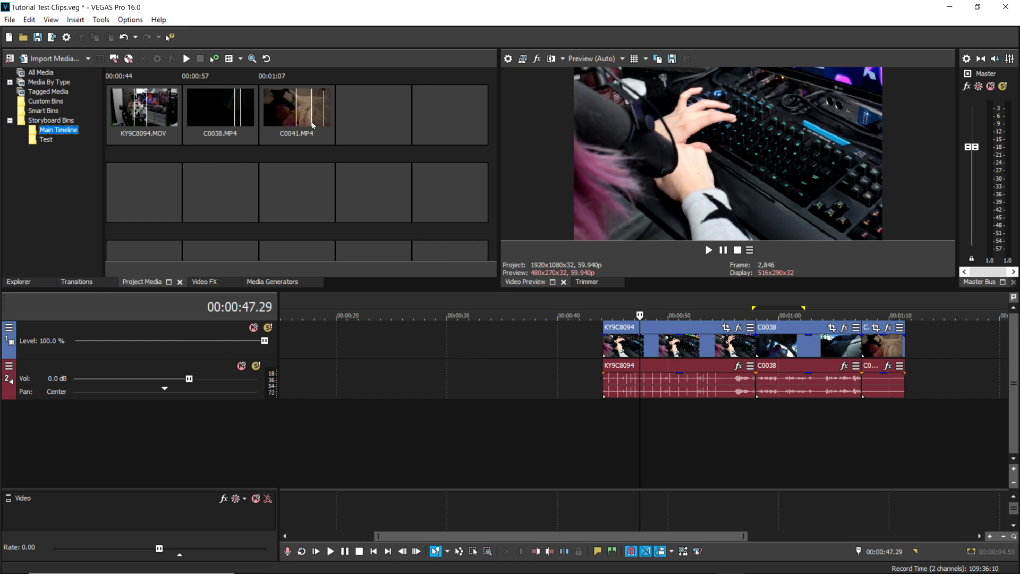
pyautogui.click(44, 140)
pyautogui.click(41, 72)
pyautogui.moveTo(349, 119); pyautogui.dragTo(46, 140)
pyautogui.click(48, 140)
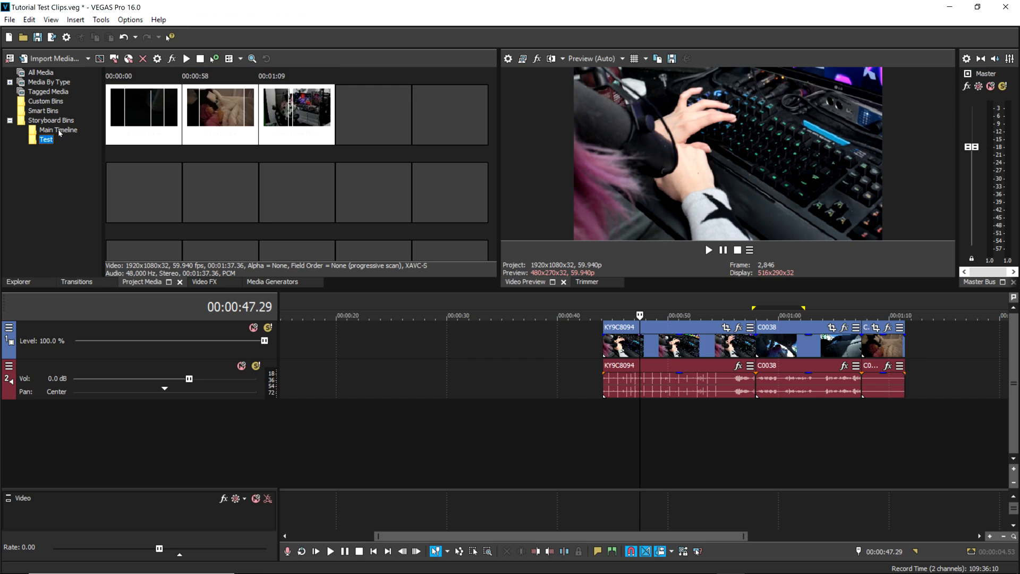
pyautogui.click(59, 131)
pyautogui.click(47, 140)
pyautogui.click(367, 157)
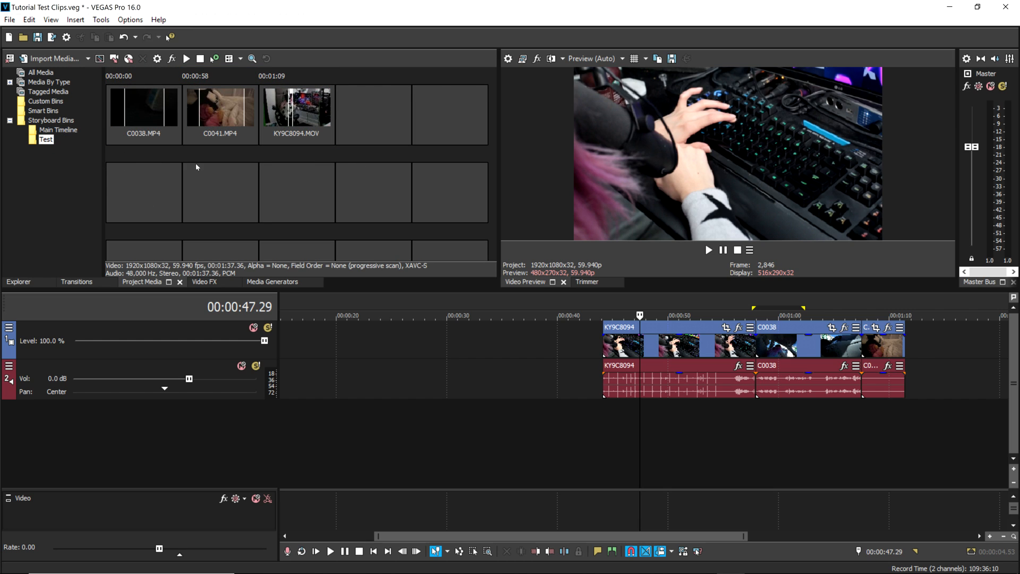
# Reorder the Test storyboard as KY9C8094.MOV, C0041.MP4, C0038.MP4, trimming KY9C8094.MOV to about 4 s and C0041.MP4 to about 1 s
pyautogui.click(145, 116)
pyautogui.moveTo(145, 116); pyautogui.dragTo(264, 120)
pyautogui.moveTo(124, 111); pyautogui.dragTo(162, 113)
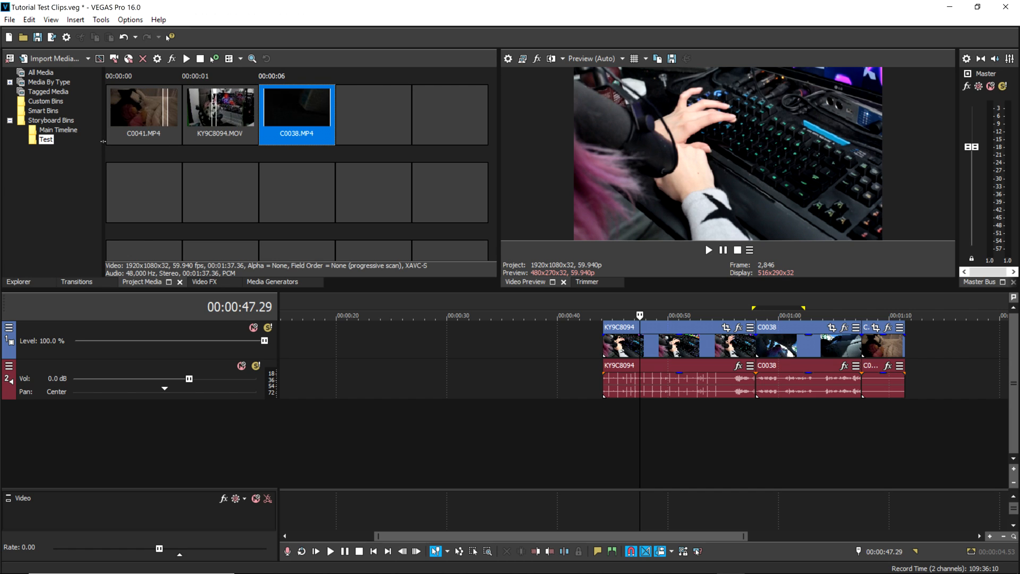
pyautogui.moveTo(167, 110)
pyautogui.mouseDown()
pyautogui.moveTo(159, 112)
pyautogui.moveTo(213, 110)
pyautogui.moveTo(114, 108)
pyautogui.moveTo(175, 111)
pyautogui.moveTo(167, 108)
pyautogui.mouseUp()
pyautogui.moveTo(264, 109); pyautogui.dragTo(318, 109)
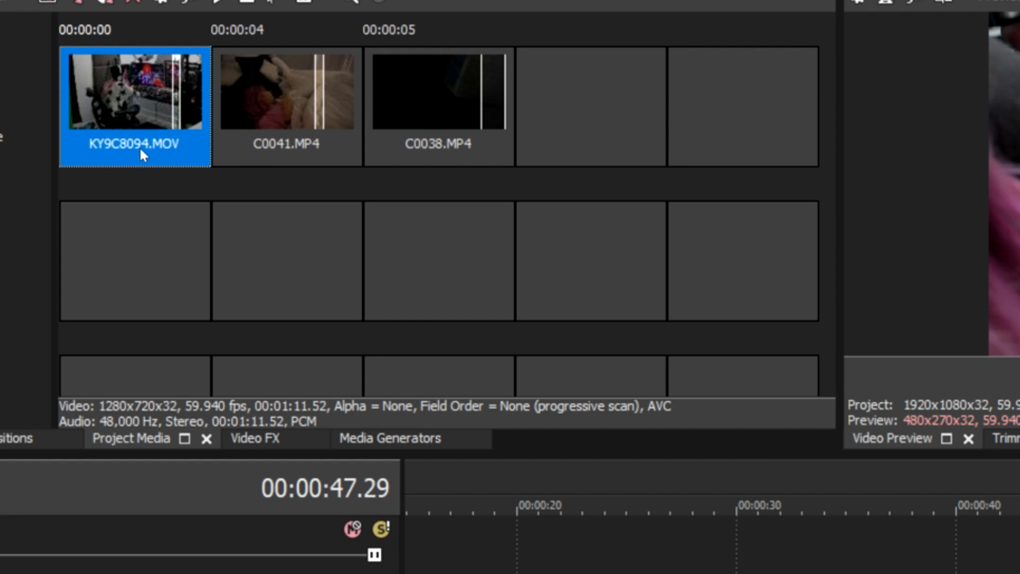
# Preview all three Test storyboard clips in sequence, and clear the selection
pyautogui.keyDown('ctrl'); pyautogui.click(292, 110); pyautogui.keyUp('ctrl')
pyautogui.keyDown('ctrl'); pyautogui.click(409, 106); pyautogui.keyUp('ctrl')
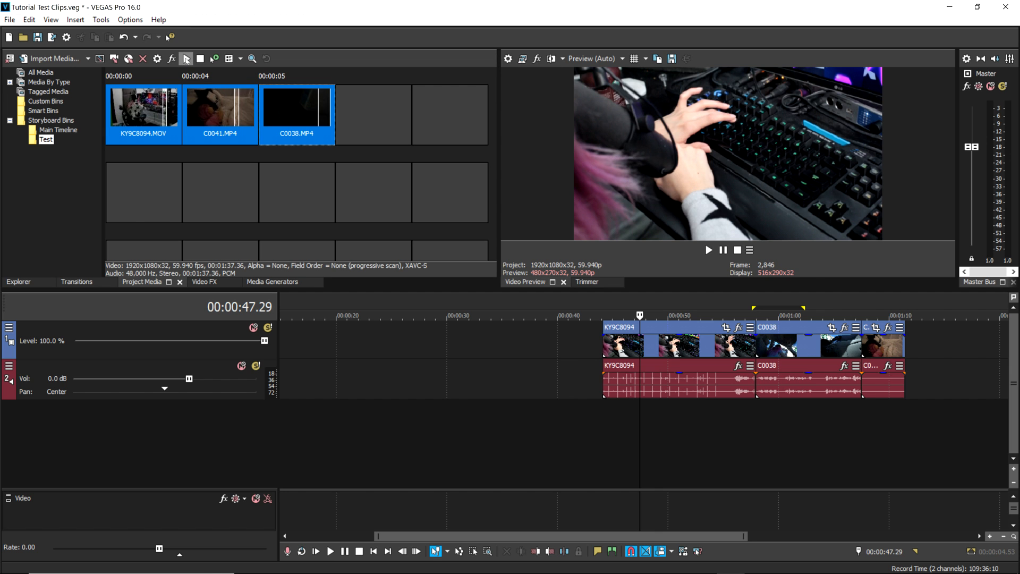
pyautogui.click(186, 59)
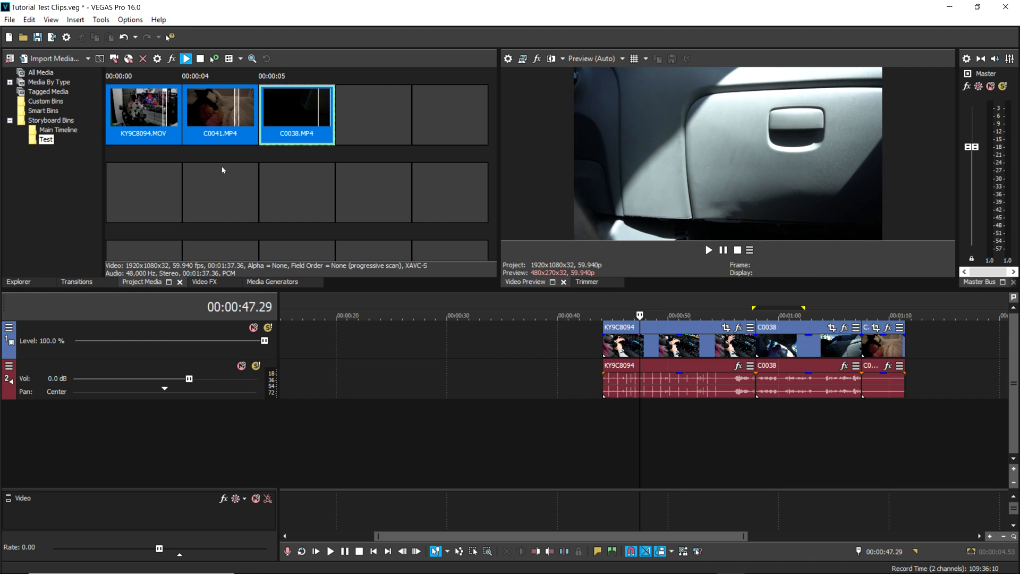
pyautogui.click(222, 165)
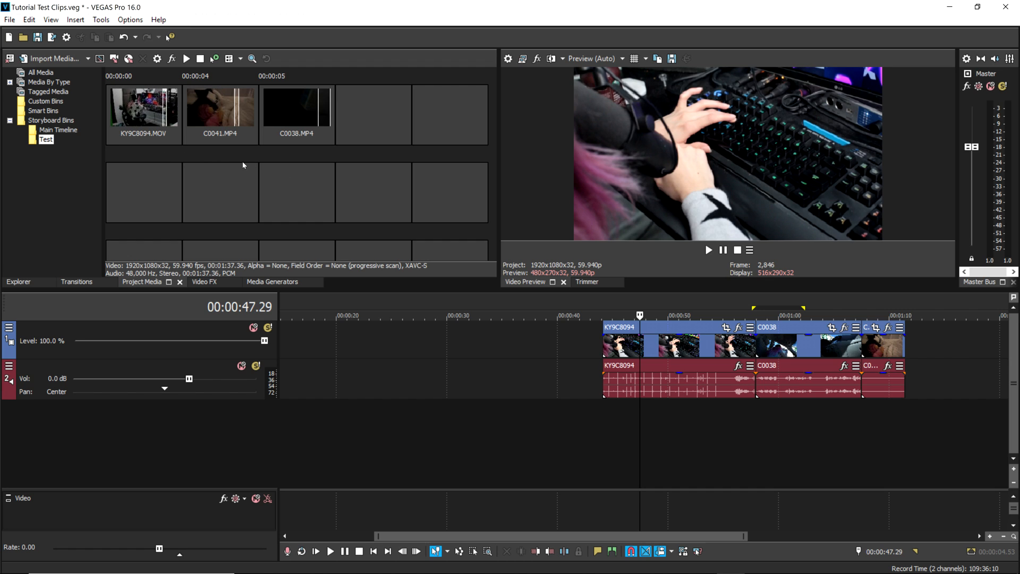
# Move C0041.MP4 after C0038.MP4 in the Test storyboard and place the bin's clips on the timeline after the existing events
pyautogui.moveTo(214, 112); pyautogui.dragTo(297, 112)
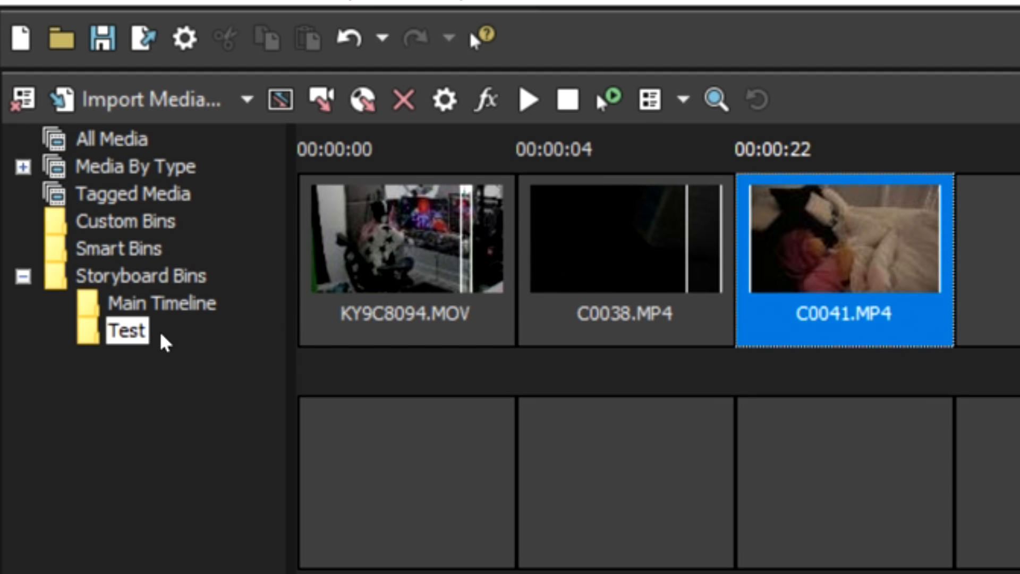
pyautogui.moveTo(44, 140); pyautogui.dragTo(45, 140)
pyautogui.moveTo(116, 311); pyautogui.dragTo(942, 356)
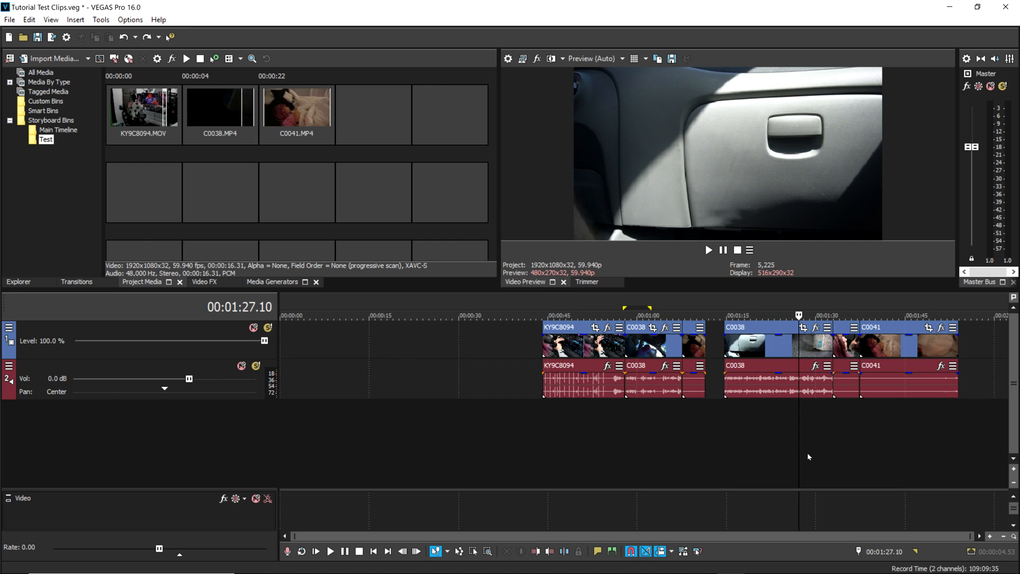
# Create two more storyboard bins named Gaming and Music, and select the Gaming bin
pyautogui.rightClick(51, 120)
pyautogui.click(82, 198)
pyautogui.write('Gaming')
pyautogui.press('Return')
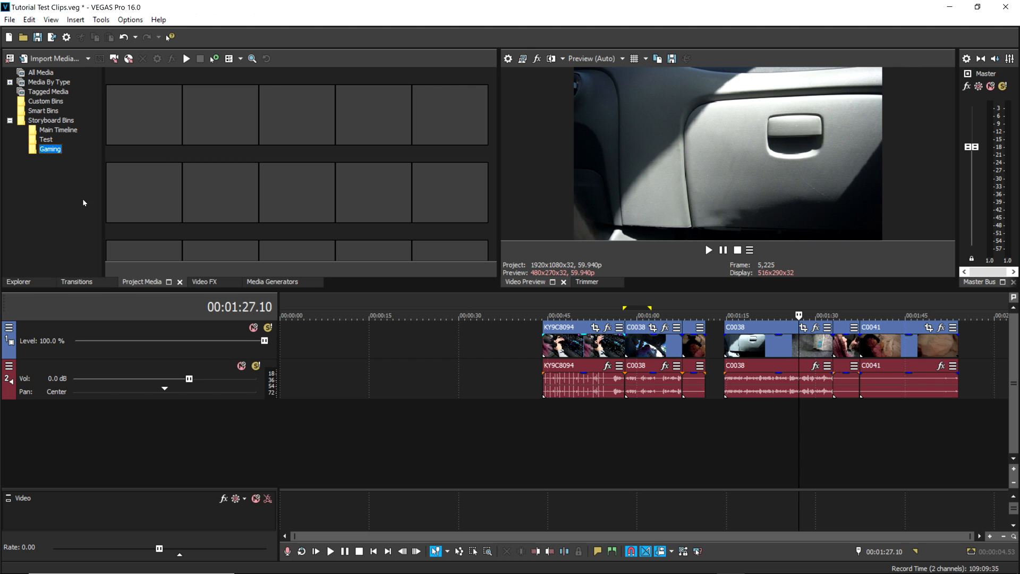
pyautogui.rightClick(58, 121)
pyautogui.click(77, 184)
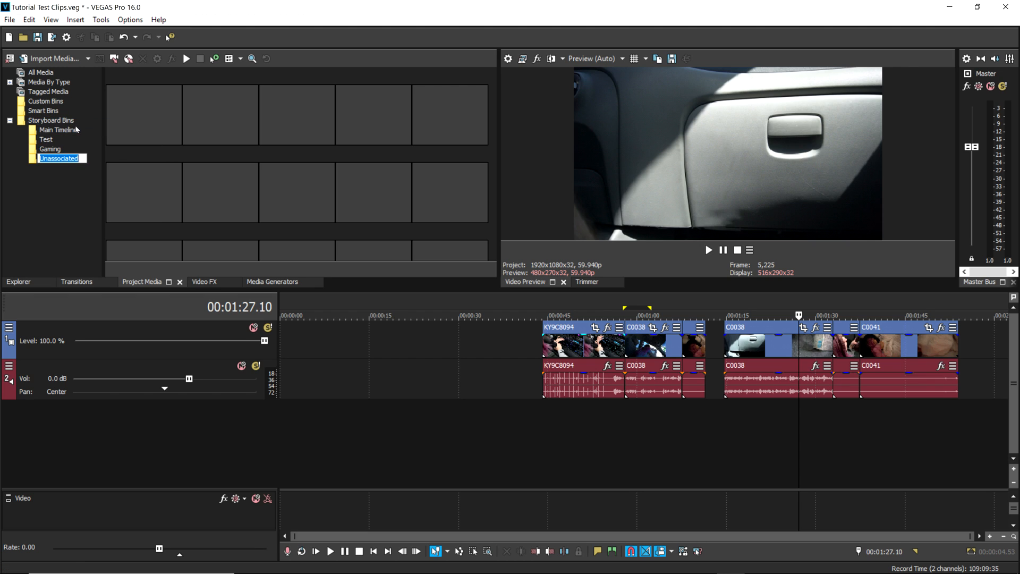
pyautogui.write('Music')
pyautogui.press('Return')
pyautogui.click(56, 150)
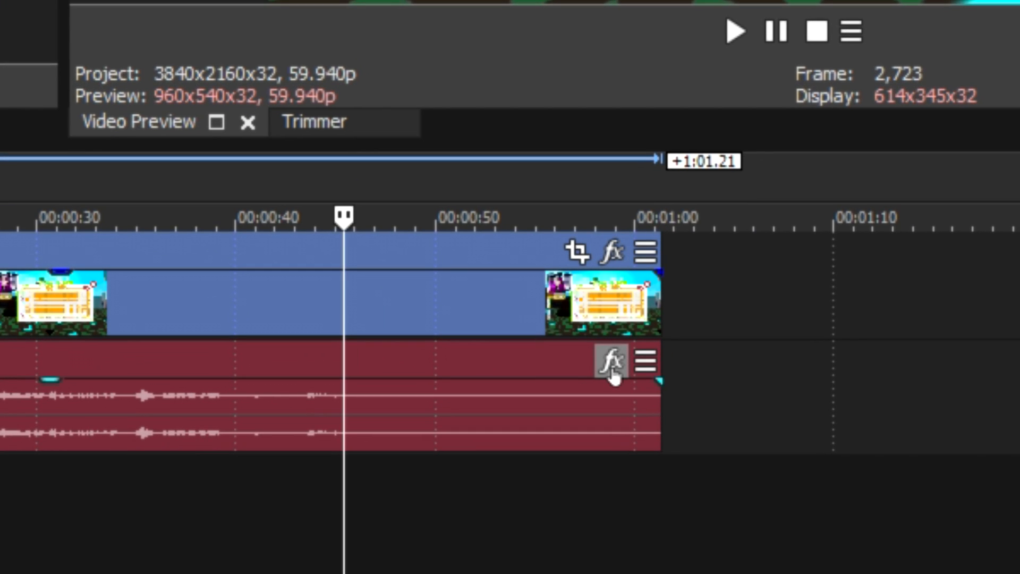
# Add the eFX VocalStrip plug-in to the gameplay clip's audio event
pyautogui.click(612, 367)
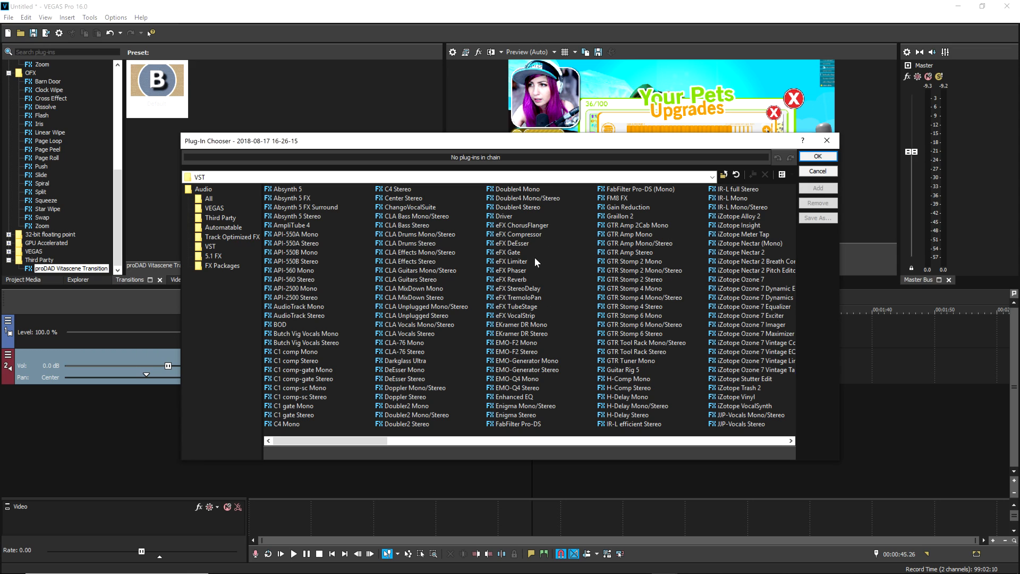
pyautogui.doubleClick(521, 316)
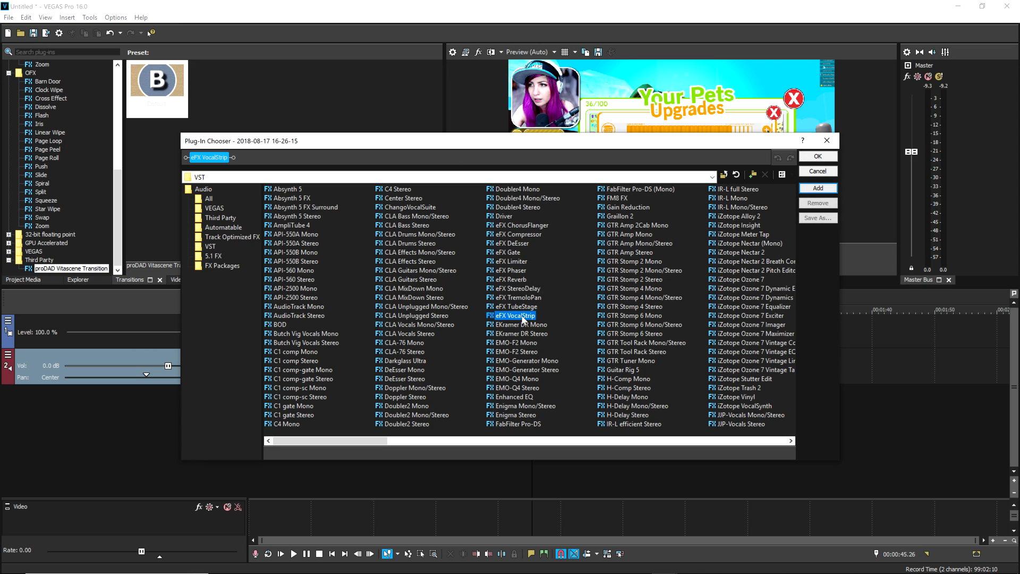
pyautogui.press('Return')
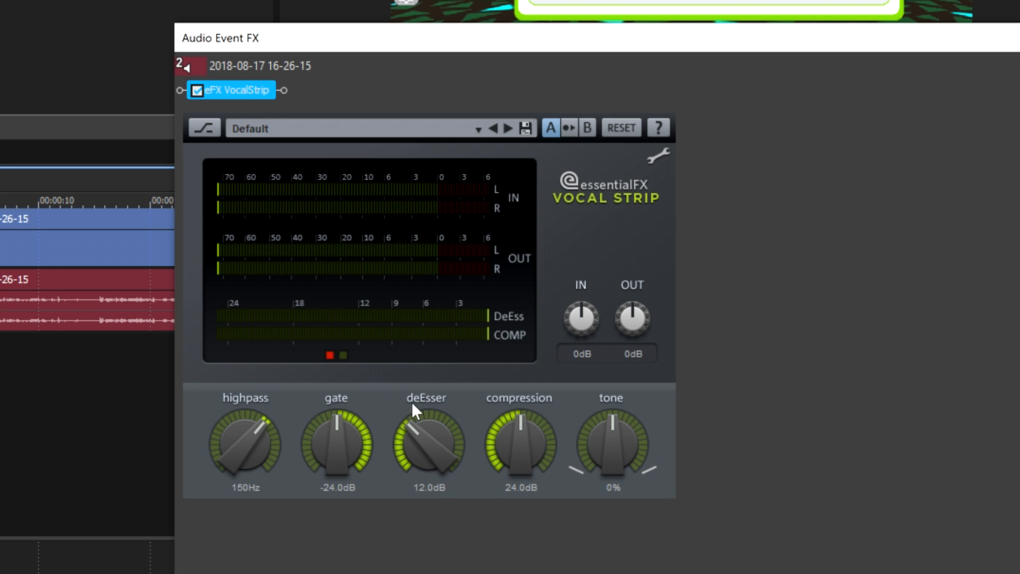
# Try VocalStrip with about 98 Hz highpass, -16 dB gate, 14 dB deEsser, 25 dB compression and 11% tone, and remove the plug-in
pyautogui.moveTo(608, 459); pyautogui.dragTo(595, 428)
pyautogui.moveTo(519, 446); pyautogui.dragTo(512, 413)
pyautogui.moveTo(425, 423); pyautogui.dragTo(427, 420)
pyautogui.moveTo(330, 431); pyautogui.dragTo(332, 415)
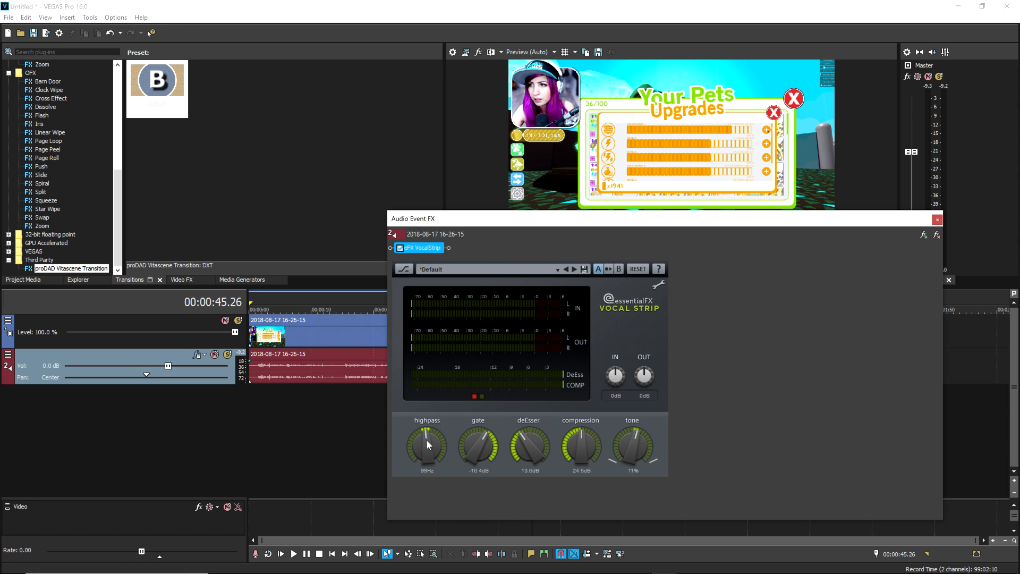
pyautogui.click(935, 234)
pyautogui.click(936, 220)
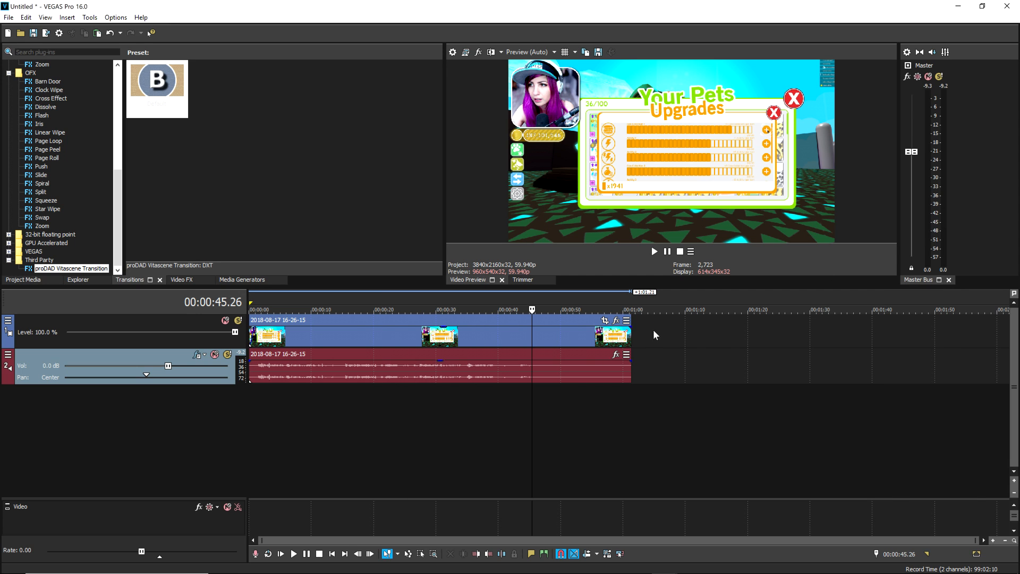
# Add the eFX Compressor plug-in to the gameplay clip's audio event
pyautogui.click(612, 353)
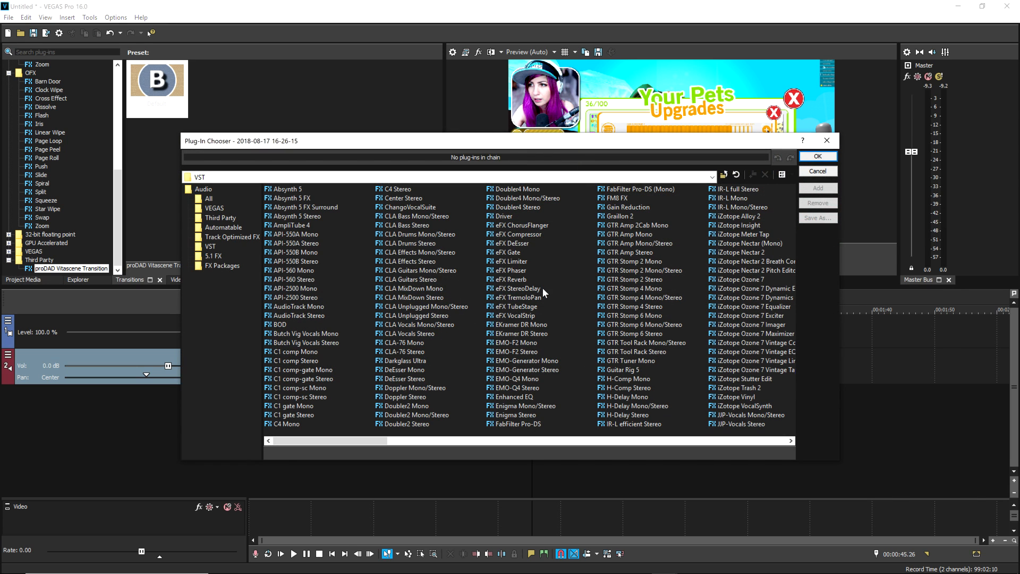
pyautogui.doubleClick(511, 235)
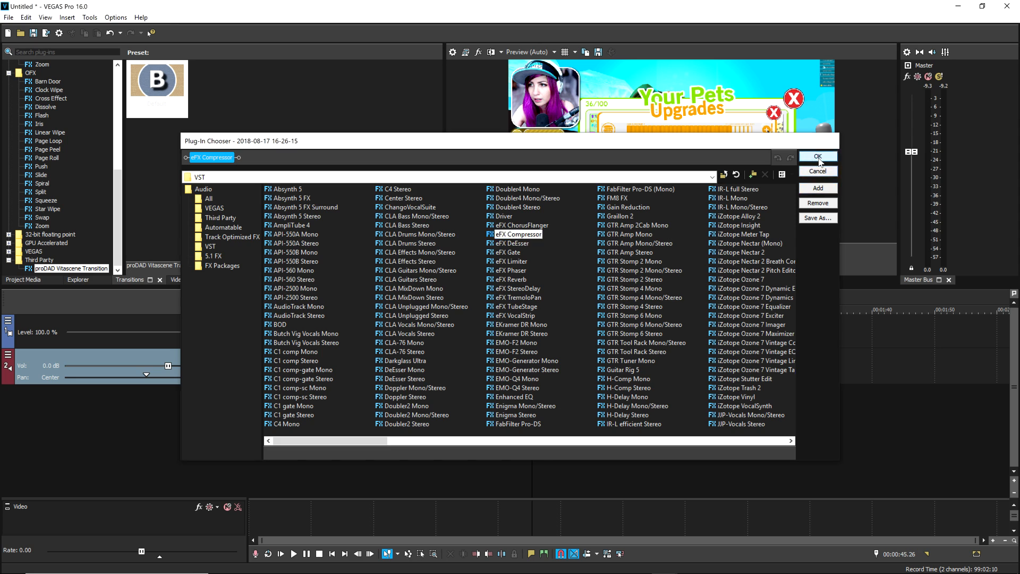
pyautogui.press('Return')
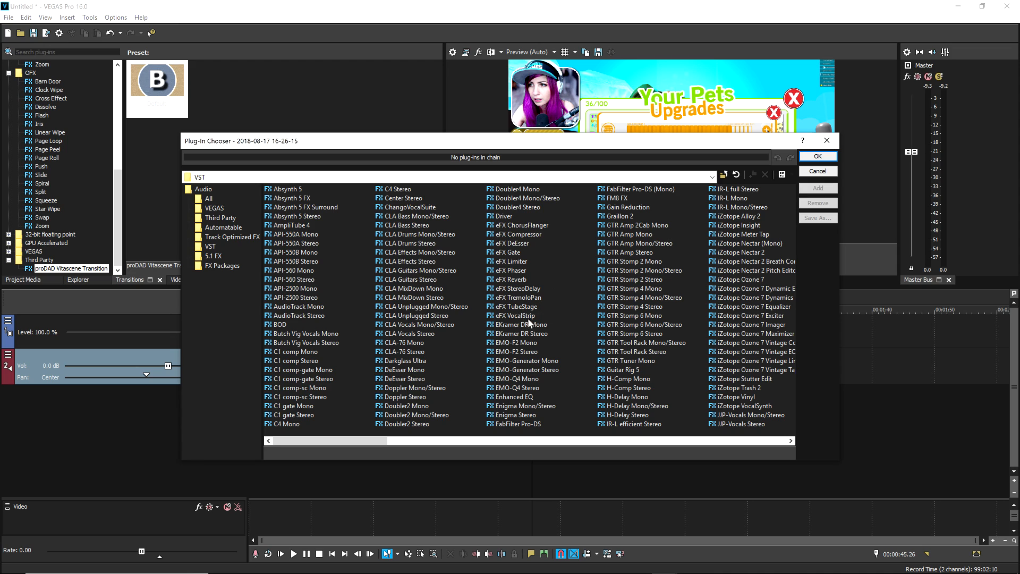
# Add the eFX StereoDelay and eFX Reverb plug-ins to the gameplay clip's audio event
pyautogui.click(518, 288)
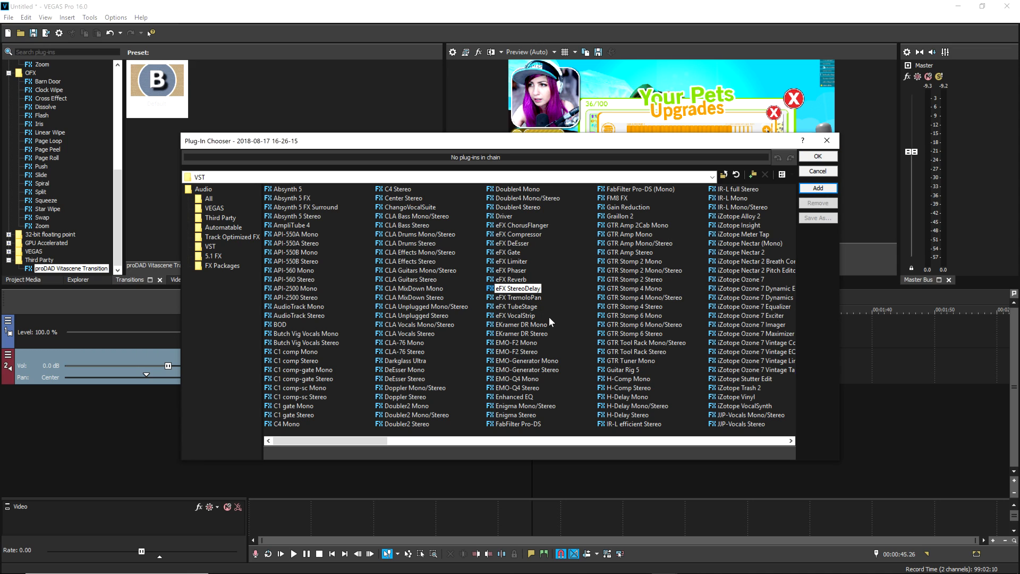
pyautogui.doubleClick(516, 289)
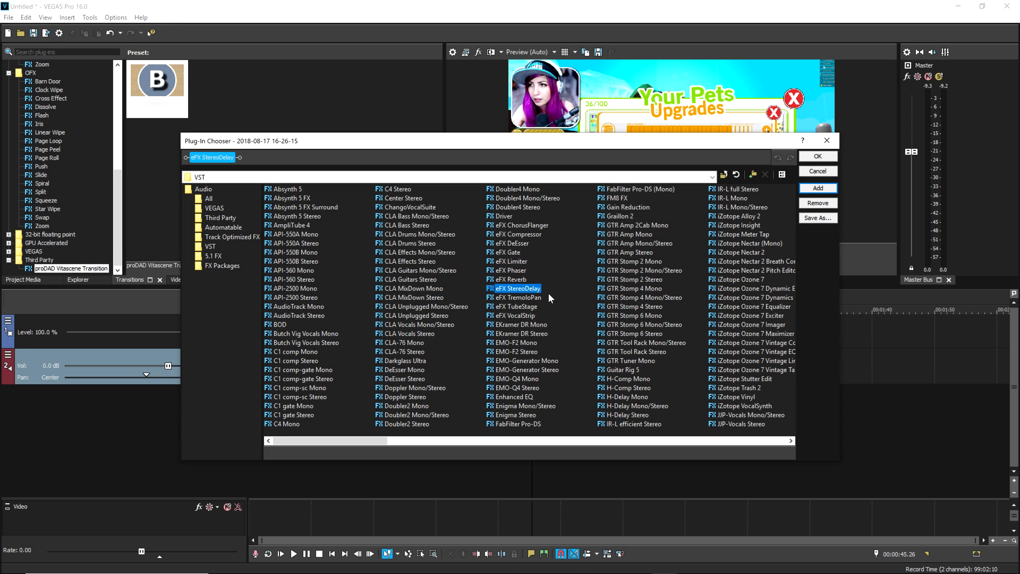
pyautogui.doubleClick(513, 279)
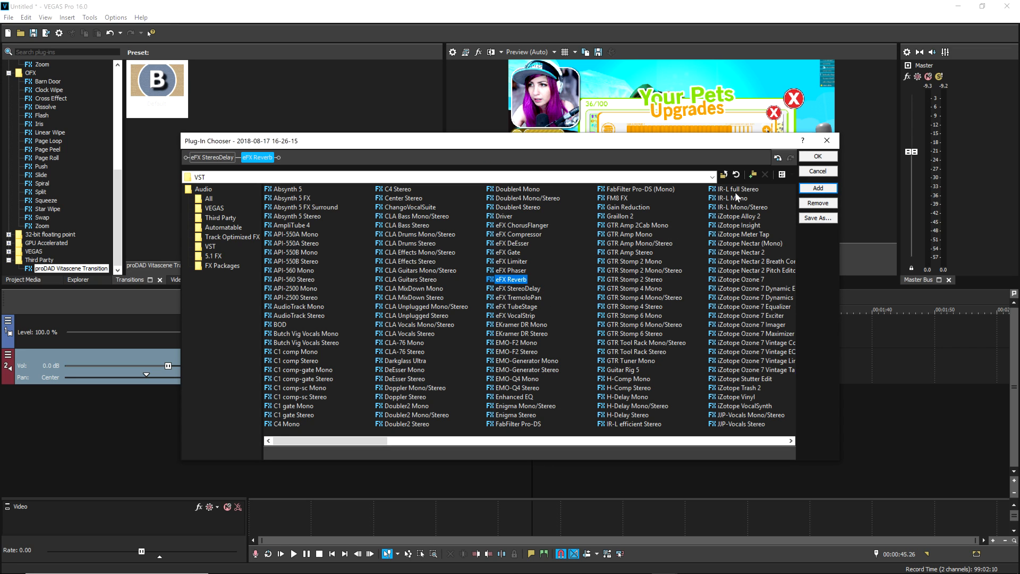
pyautogui.click(815, 157)
# Look through both plug-ins' controls, bypass eFX Reverb, and play the event from about 15 s to hear the stereo delay
pyautogui.click(481, 249)
pyautogui.click(436, 249)
pyautogui.click(481, 252)
pyautogui.click(430, 253)
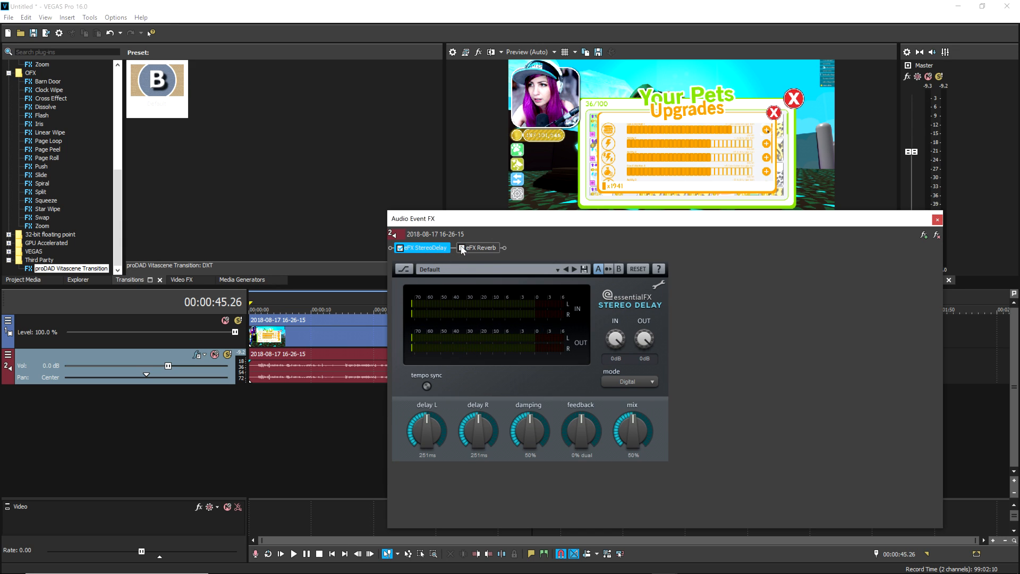
pyautogui.moveTo(496, 218); pyautogui.dragTo(576, 173)
pyautogui.click(347, 401)
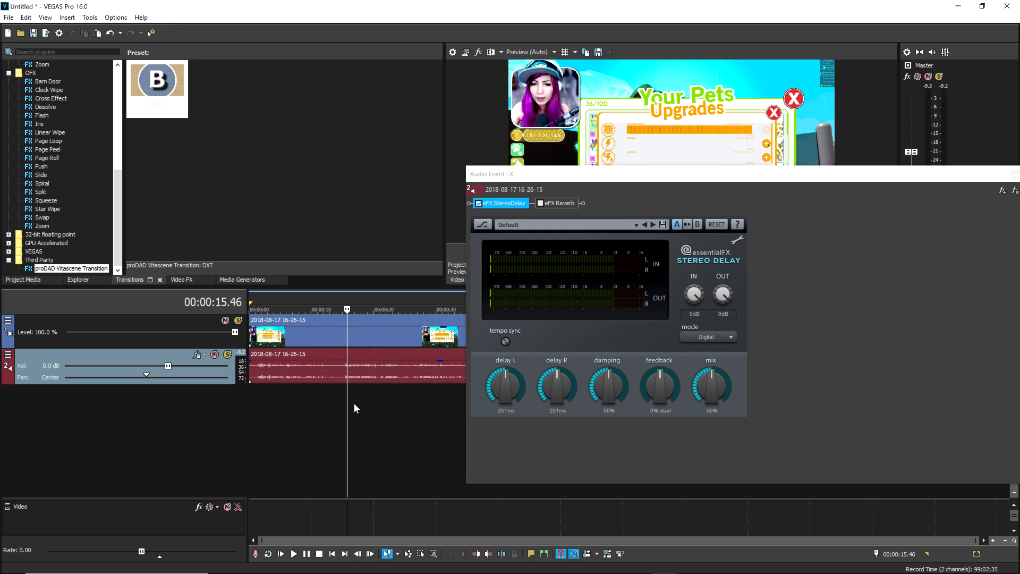
pyautogui.press('space')
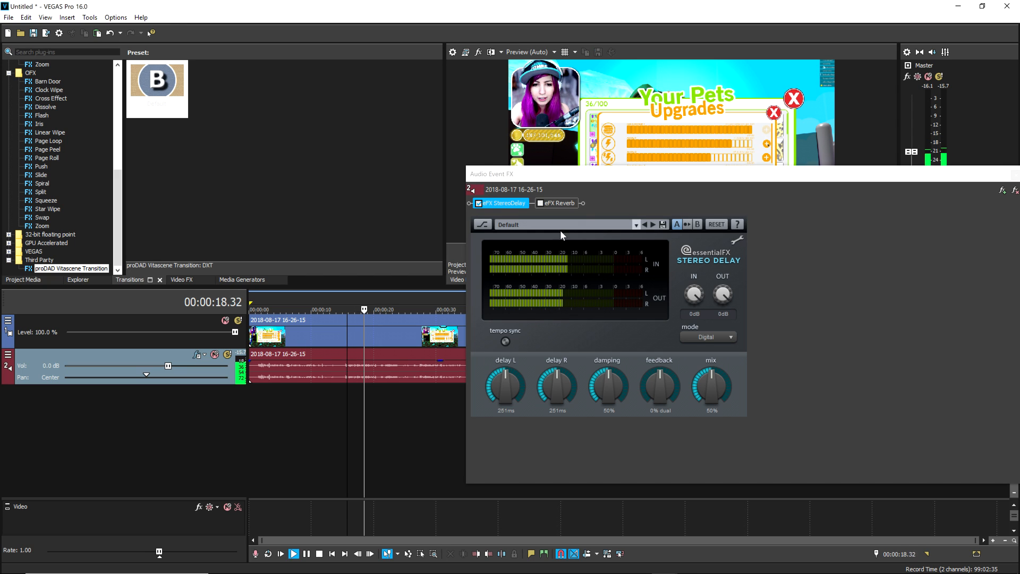
pyautogui.press('space')
# Set the eFX StereoDelay's left delay to about 45 ms and right delay to about 553 ms, and play the event briefly
pyautogui.moveTo(600, 176); pyautogui.dragTo(508, 185)
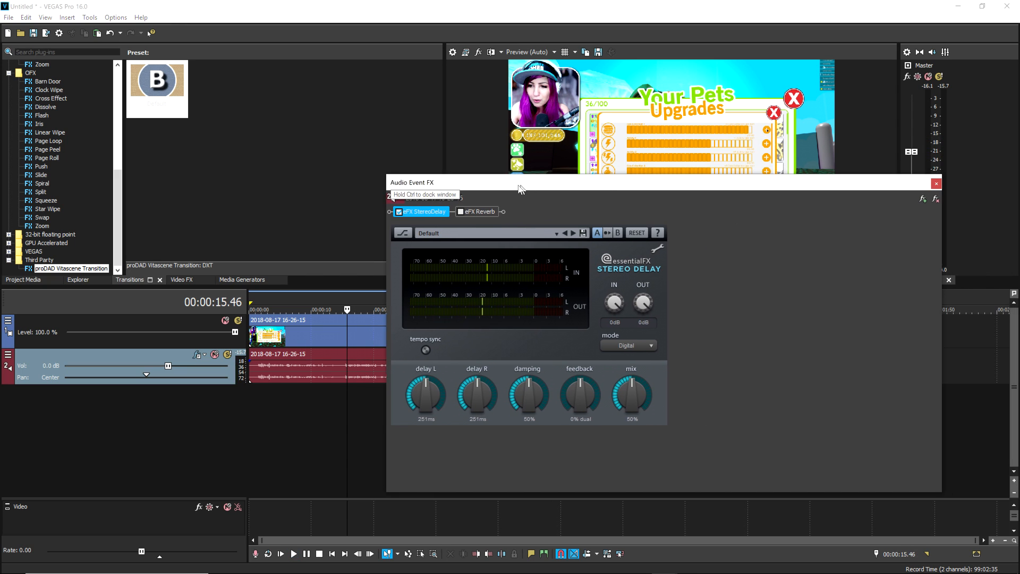
pyautogui.moveTo(454, 385); pyautogui.dragTo(449, 380)
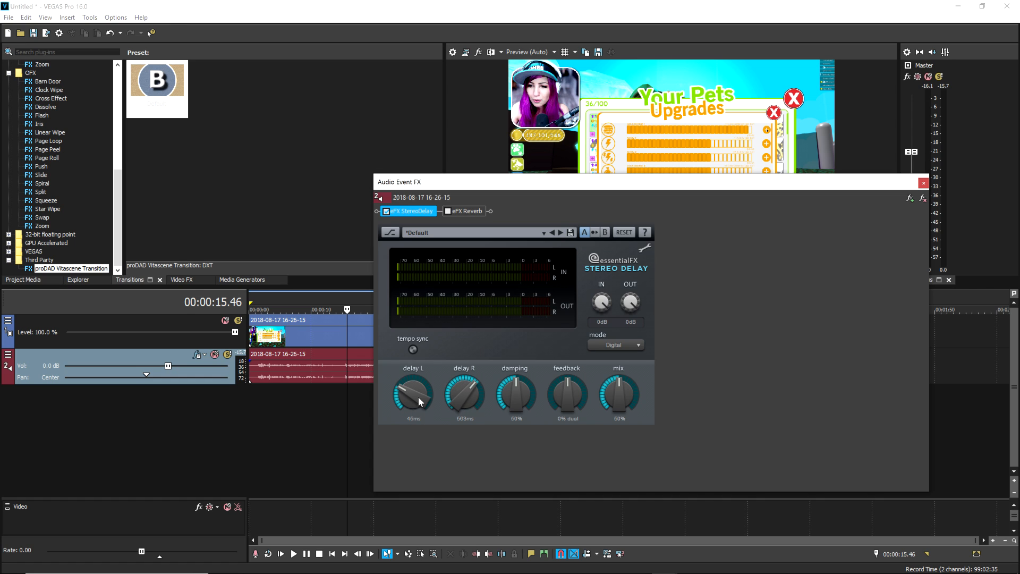
pyautogui.click(350, 389)
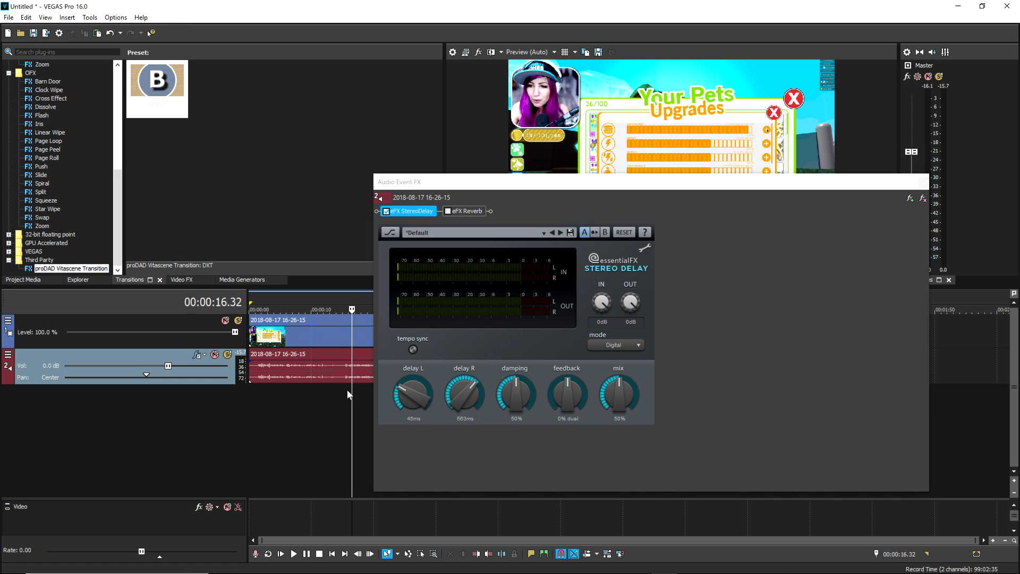
pyautogui.press('space')
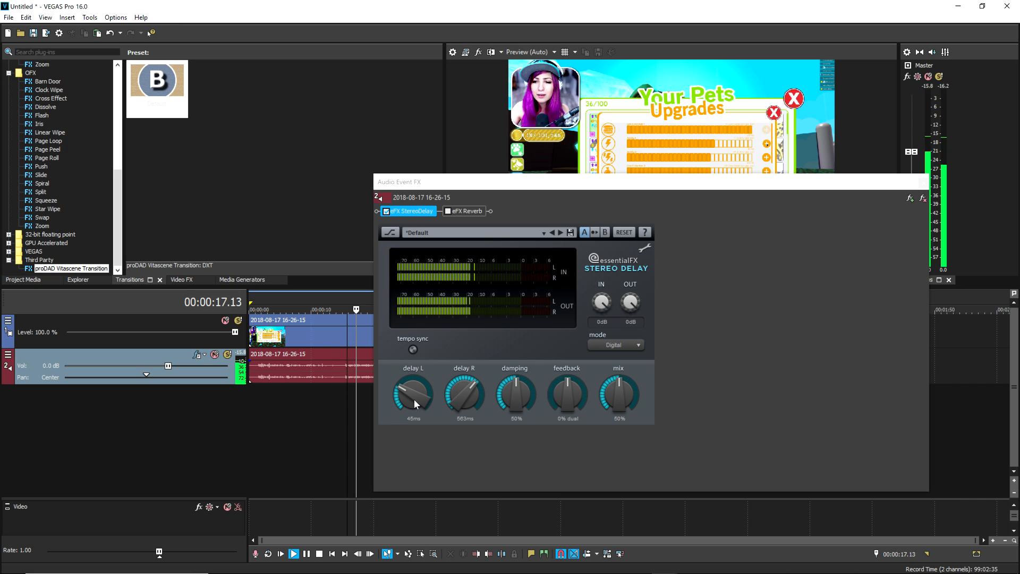
pyautogui.press('space')
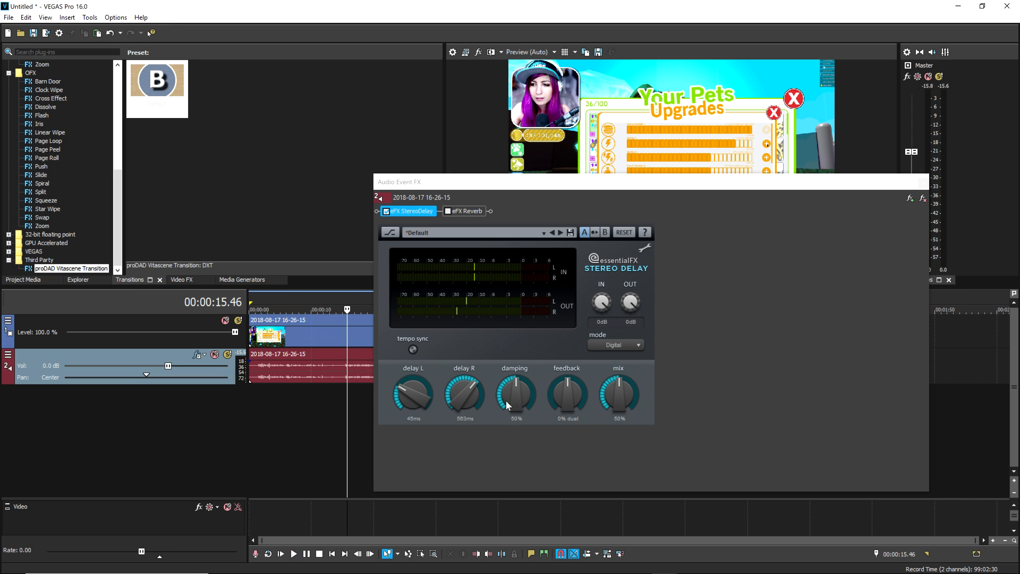
# Try the stereo delay's mix at 34% and 100% during playback, and set it to 48%
pyautogui.click(613, 378)
pyautogui.moveTo(613, 378); pyautogui.dragTo(610, 407)
pyautogui.press('space')
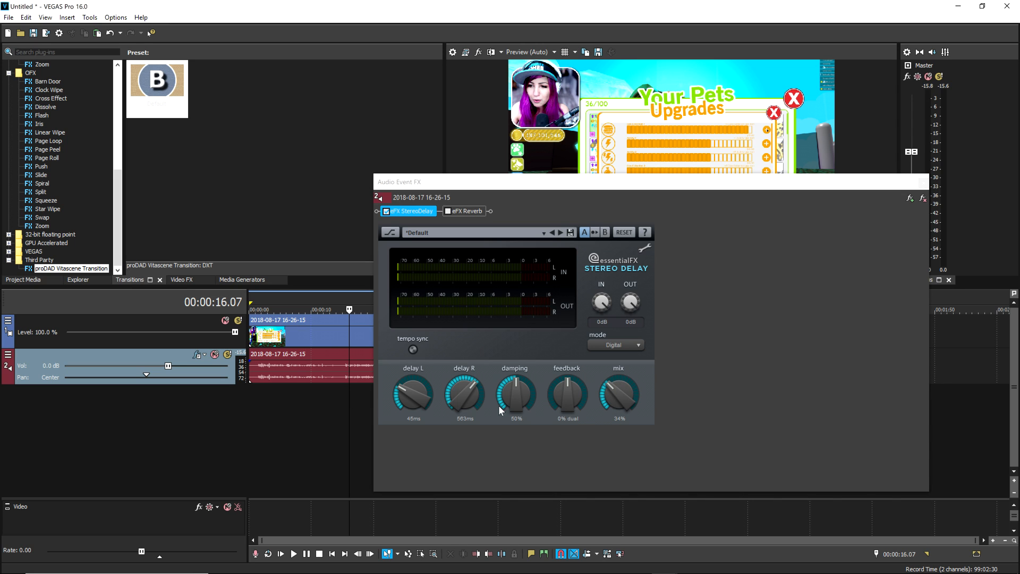
pyautogui.moveTo(617, 396); pyautogui.dragTo(628, 307)
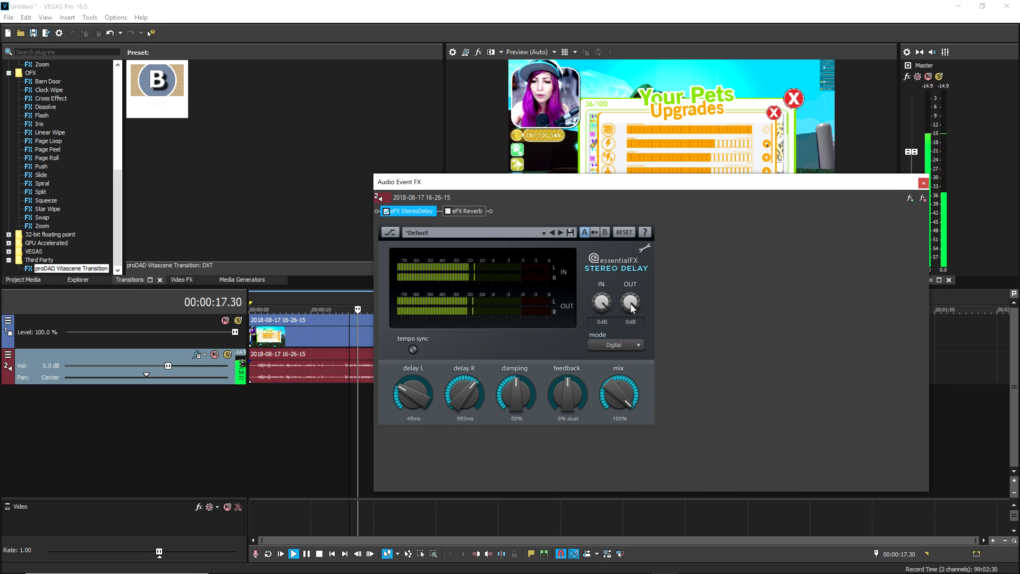
pyautogui.moveTo(630, 304); pyautogui.dragTo(593, 363)
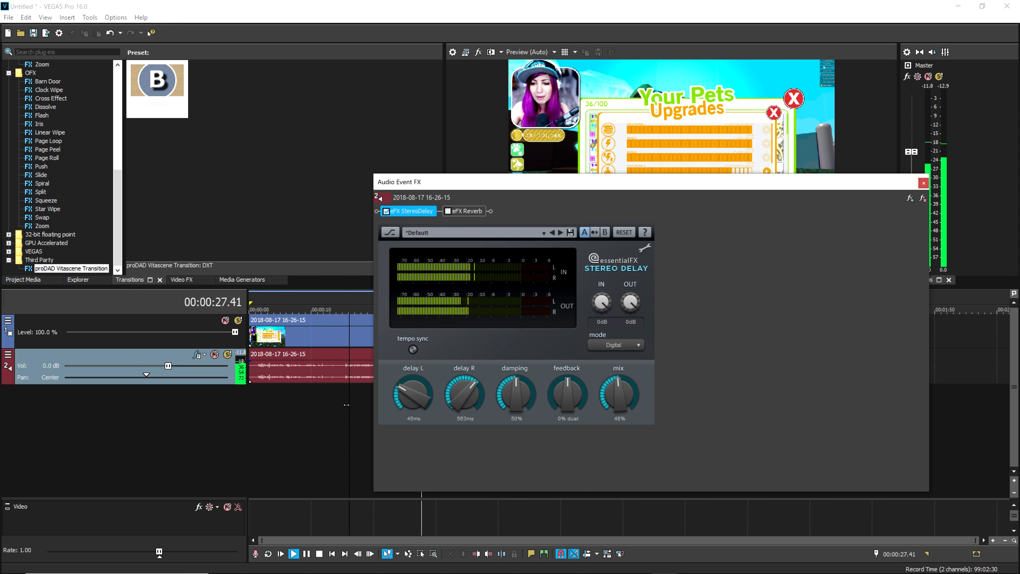
# Bypass eFX StereoDelay, try eFX Reverb with 84% size and 4.31 s time during playback, and remove the reverb
pyautogui.click(448, 210)
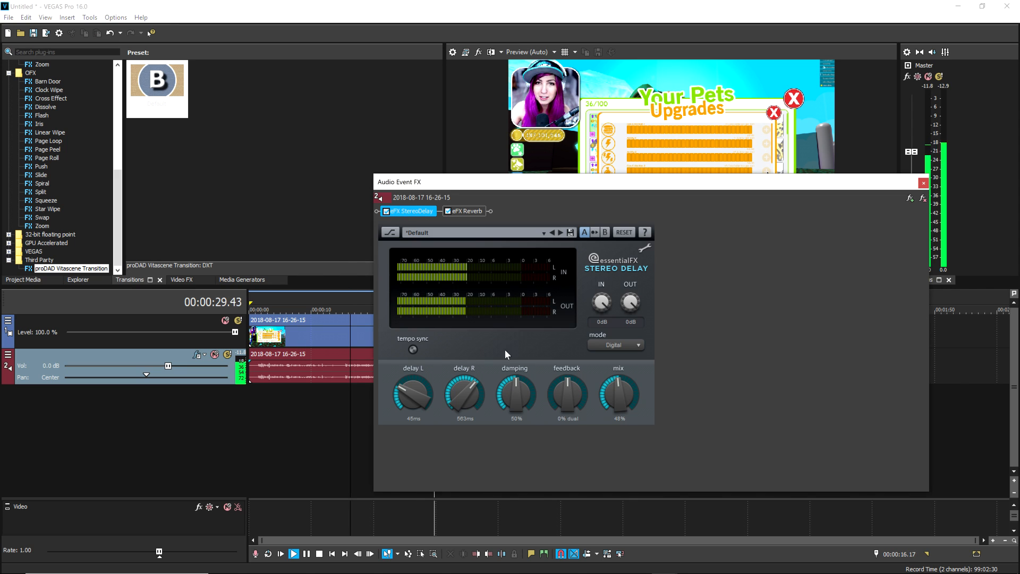
pyautogui.click(465, 211)
pyautogui.moveTo(408, 416); pyautogui.dragTo(392, 386)
pyautogui.click(386, 211)
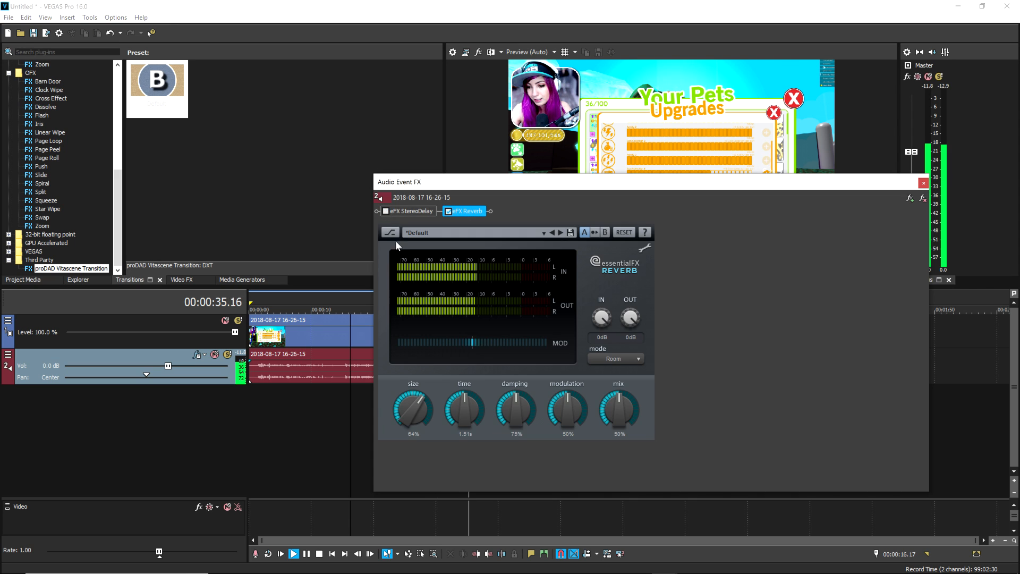
pyautogui.moveTo(405, 416); pyautogui.dragTo(397, 383)
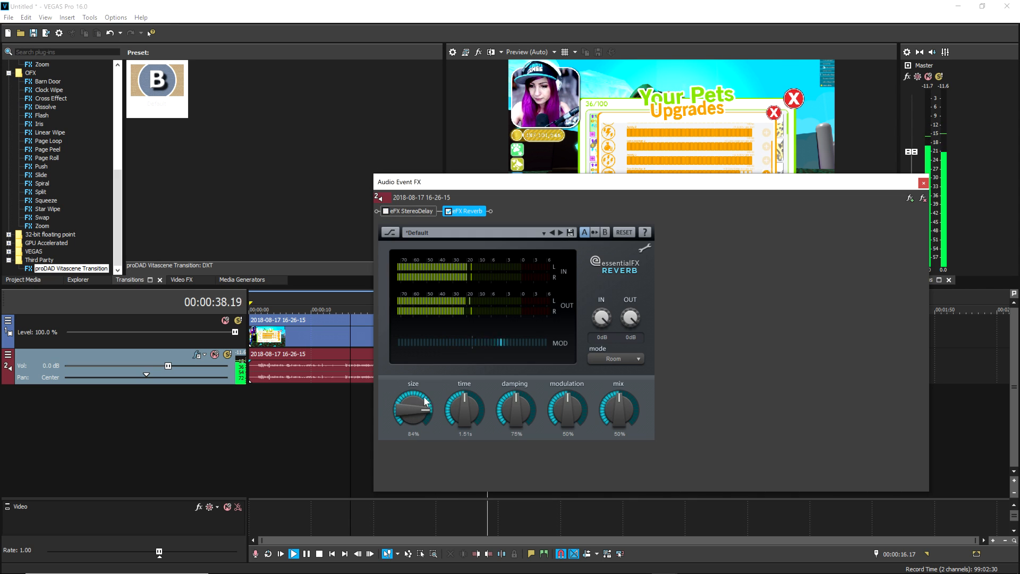
pyautogui.moveTo(460, 419); pyautogui.dragTo(465, 395)
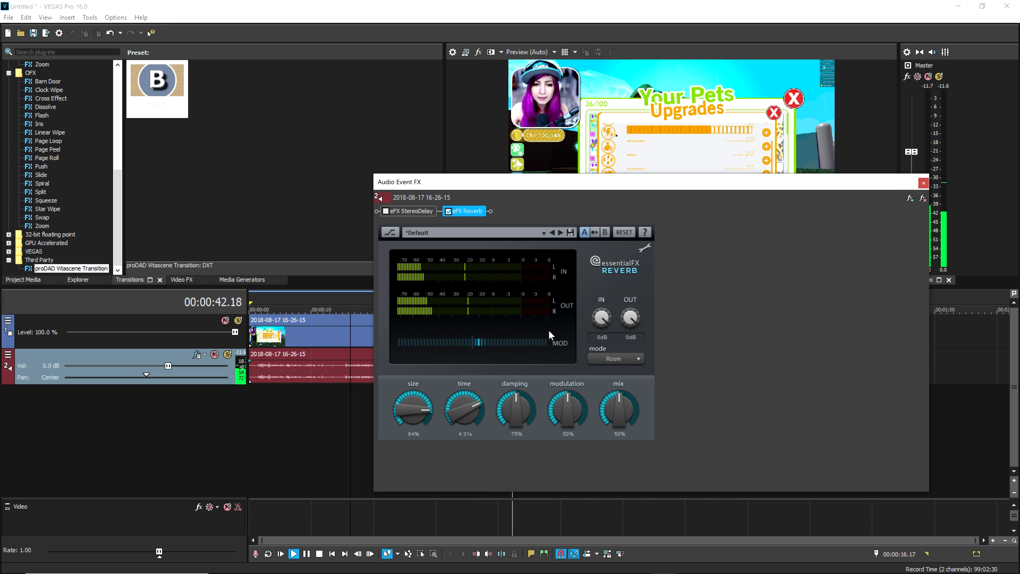
pyautogui.click(923, 198)
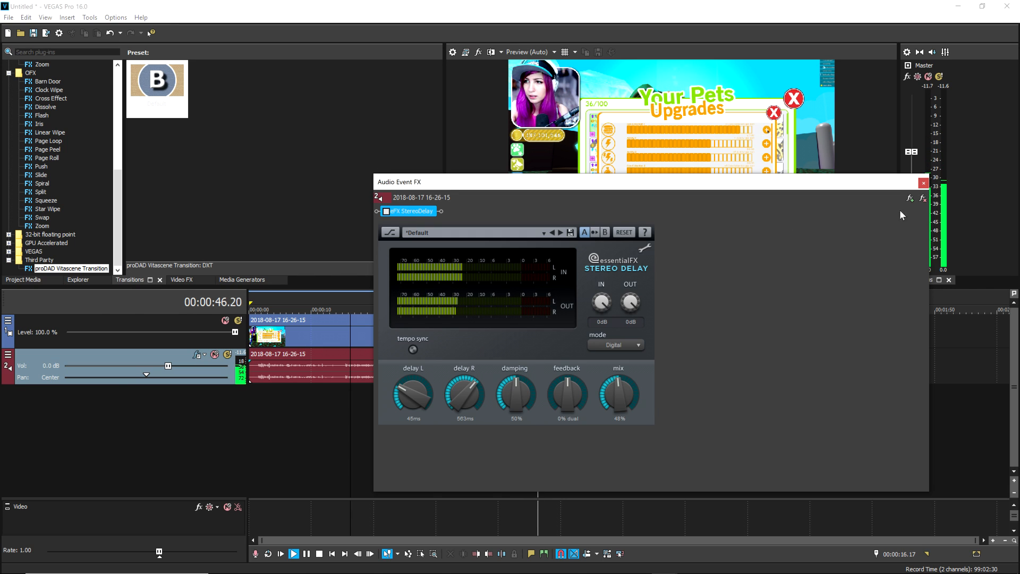
# Open the list of VST plug-ins for the gameplay clip's audio event
pyautogui.click(910, 198)
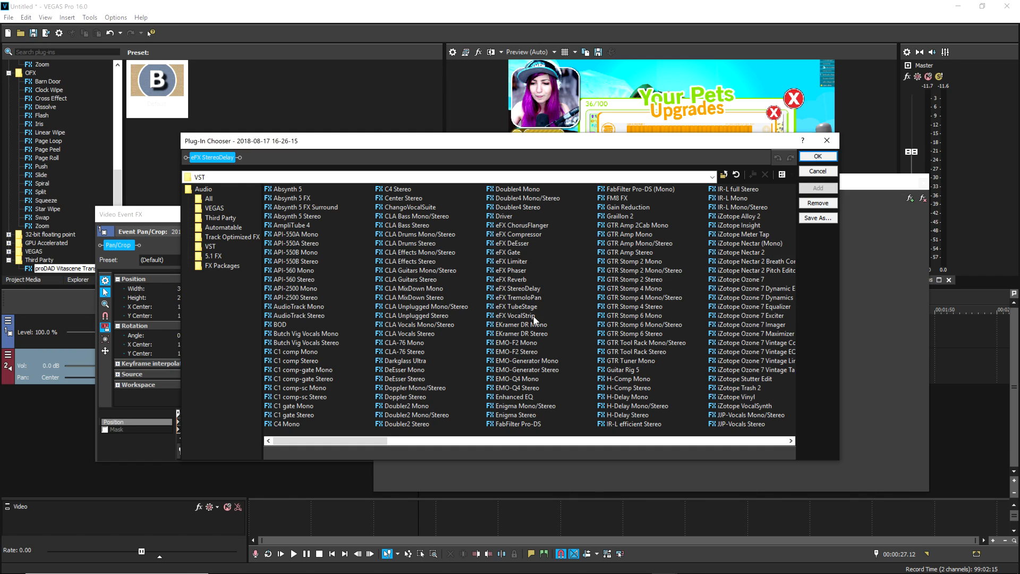
pyautogui.moveTo(518, 141); pyautogui.dragTo(497, 117)
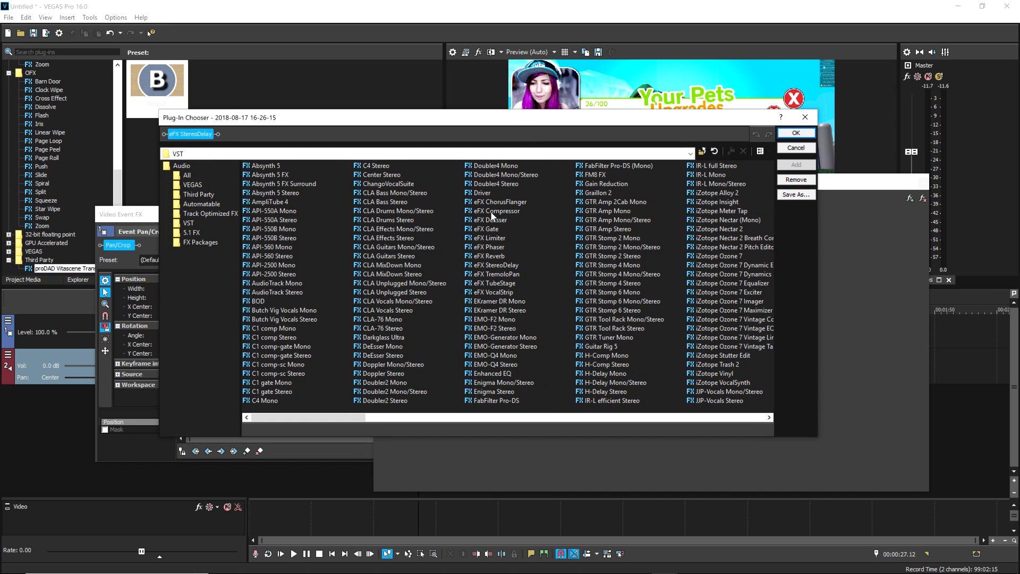